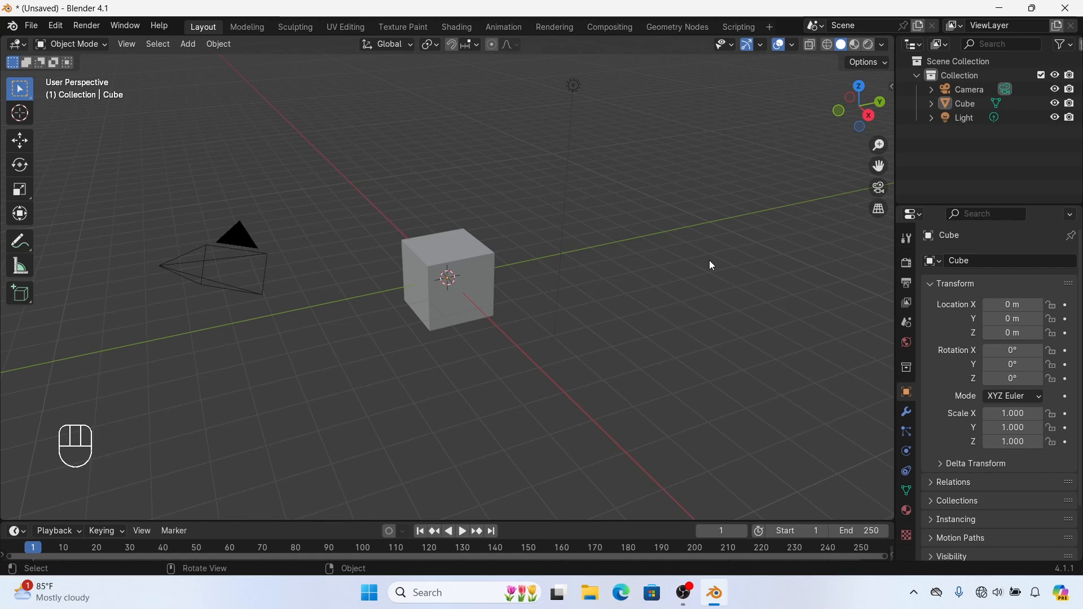
Delete the default cube and add a UV sphere in its place
click(525, 249)
scroll(519, 253, up, 2)
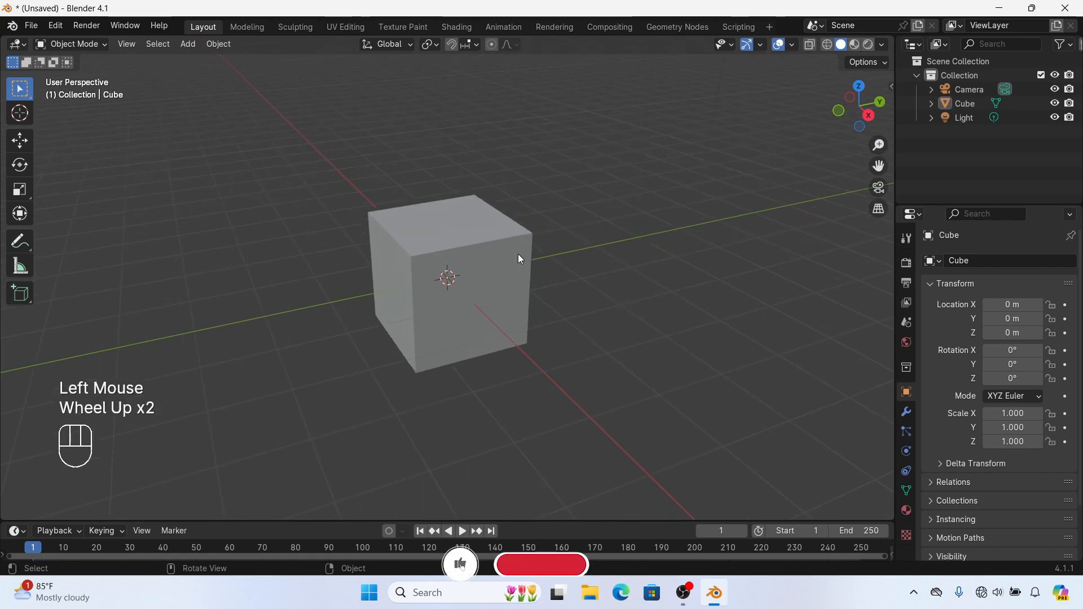
click(505, 241)
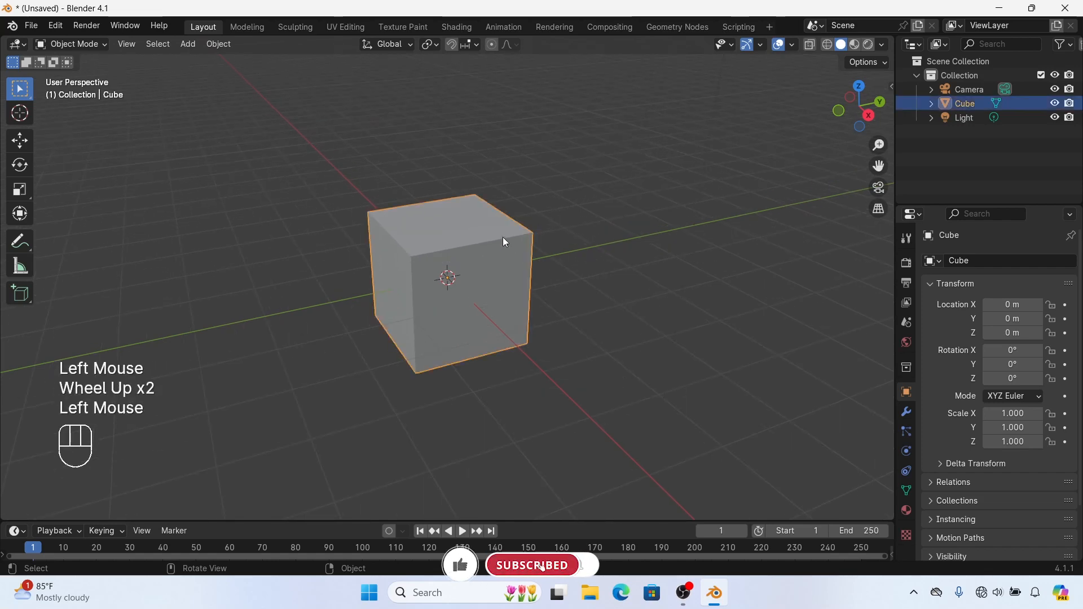
key(Delete)
click(191, 49)
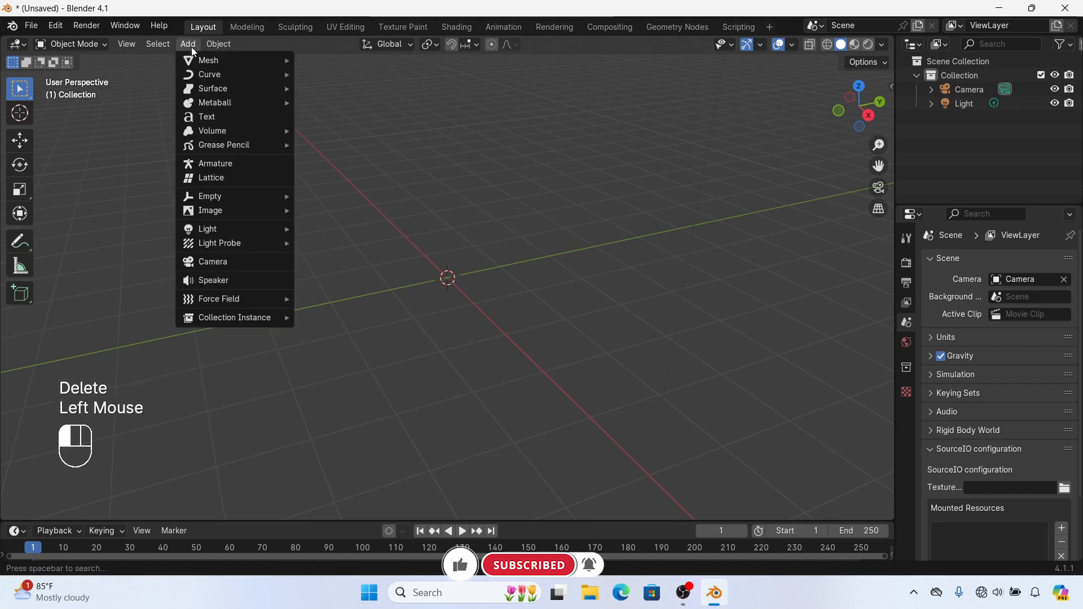
mouse_move(202, 62)
click(369, 104)
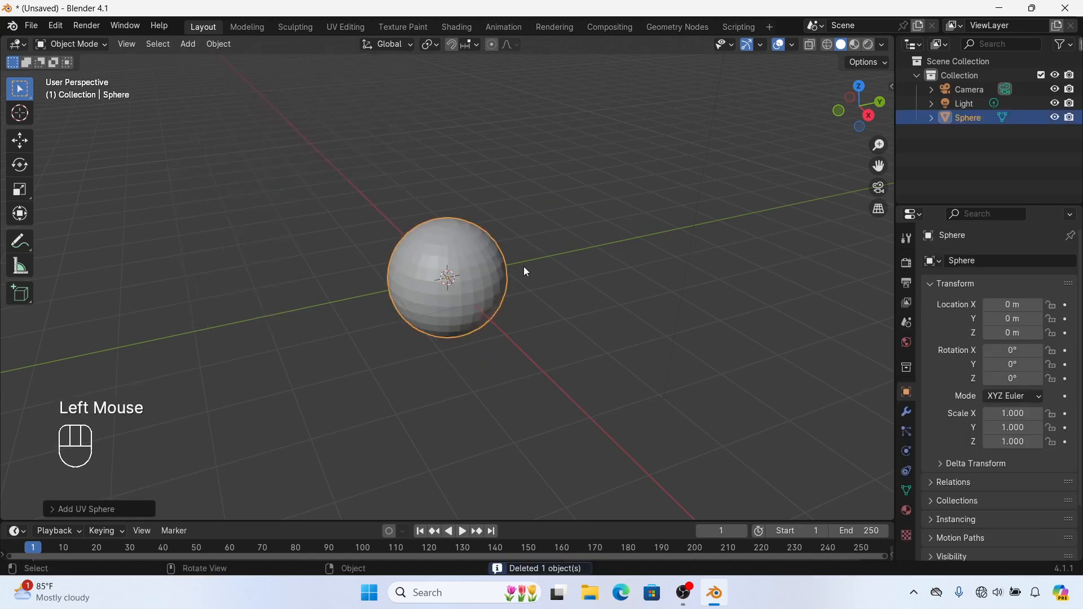
scroll(438, 325, down, 3)
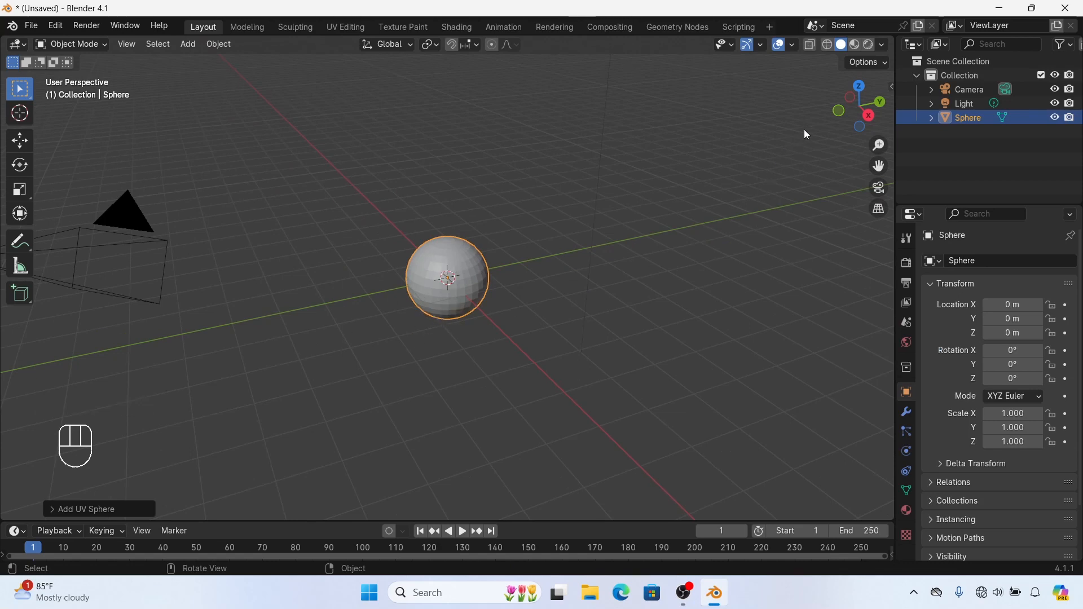
Switch to the front view, enter Edit Mode on the sphere, and select its lowest vertex
click(840, 115)
scroll(513, 266, up, 3)
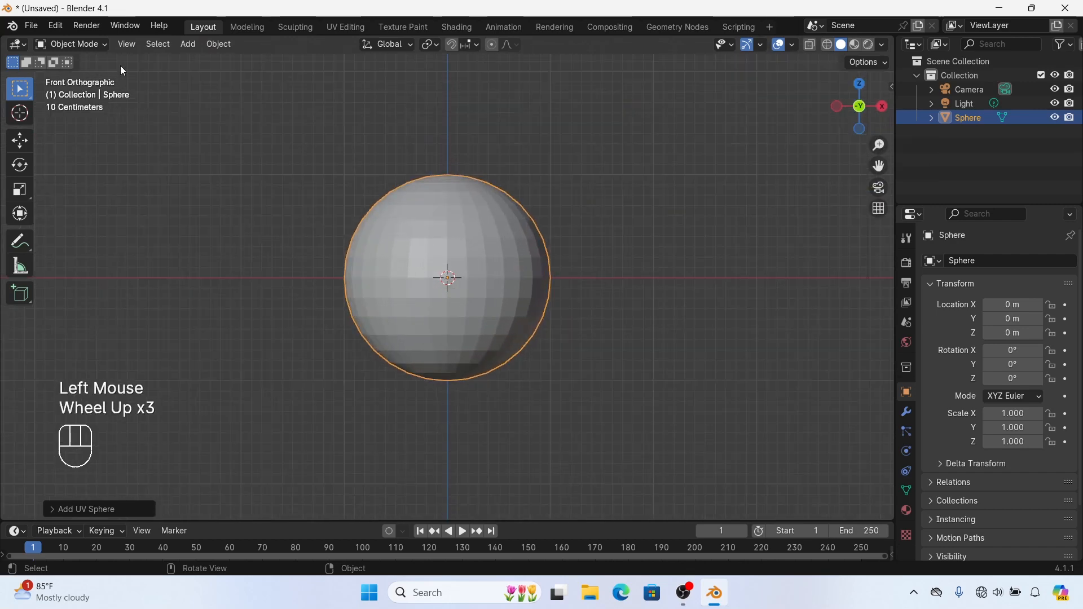
click(84, 46)
click(85, 77)
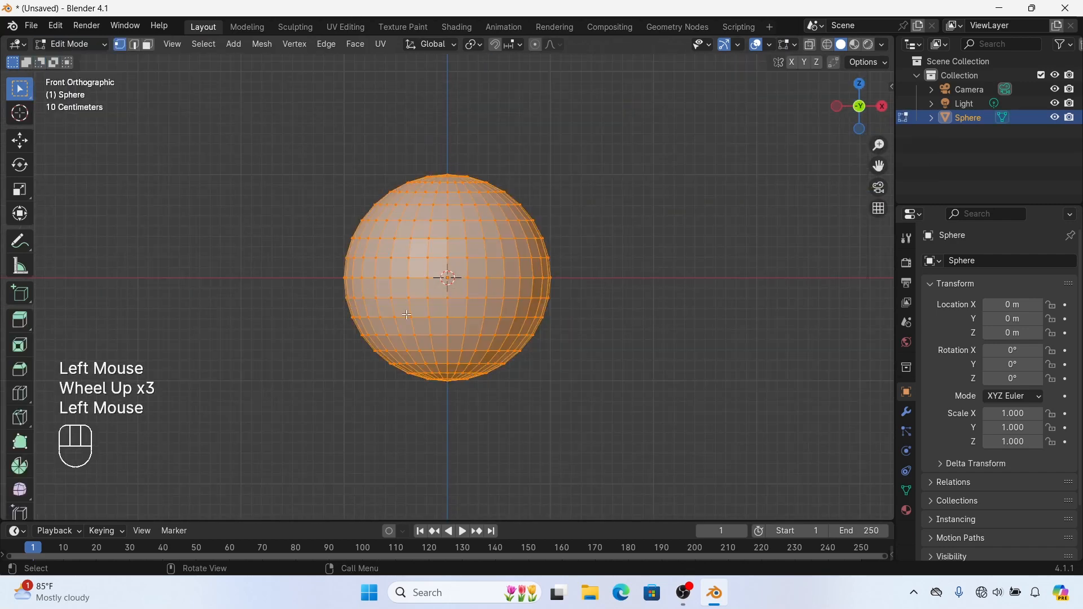
click(452, 406)
click(448, 382)
click(449, 382)
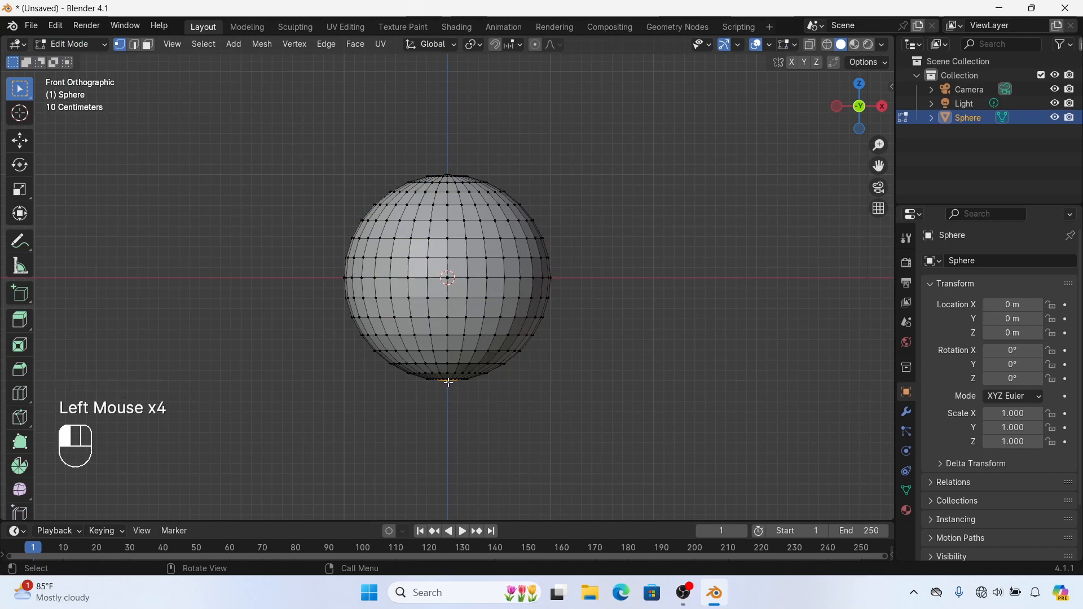
Enable Proportional Editing and move the lowest vertex about 0.29 m down along Z with a proportional size of 1.331 m
scroll(440, 200, up, 2)
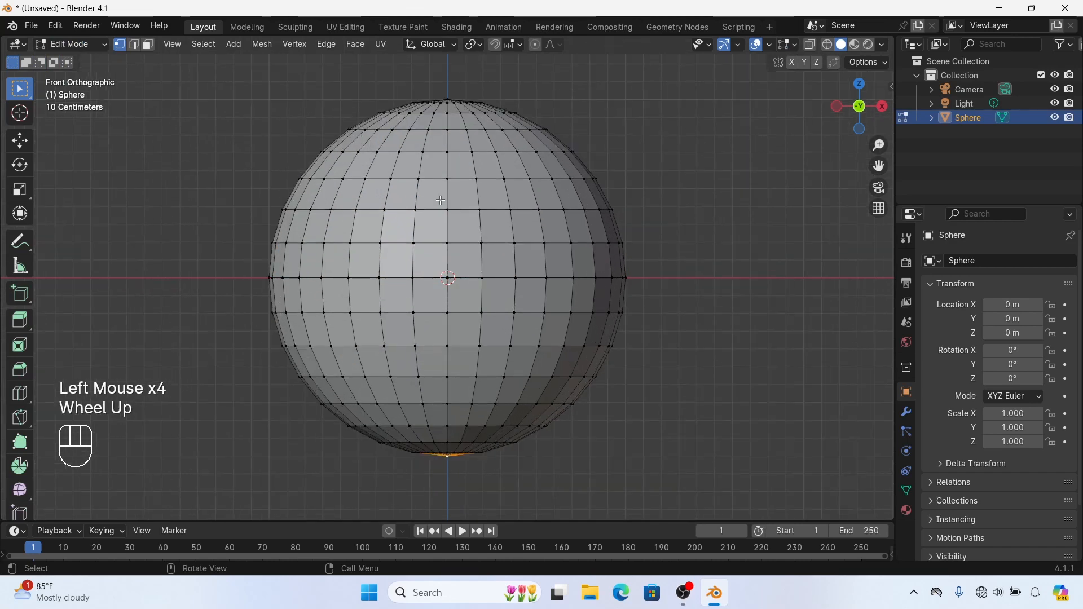
scroll(441, 200, down, 1)
shift+middle_drag(441, 200, 476, 125)
scroll(504, 100, up, 1)
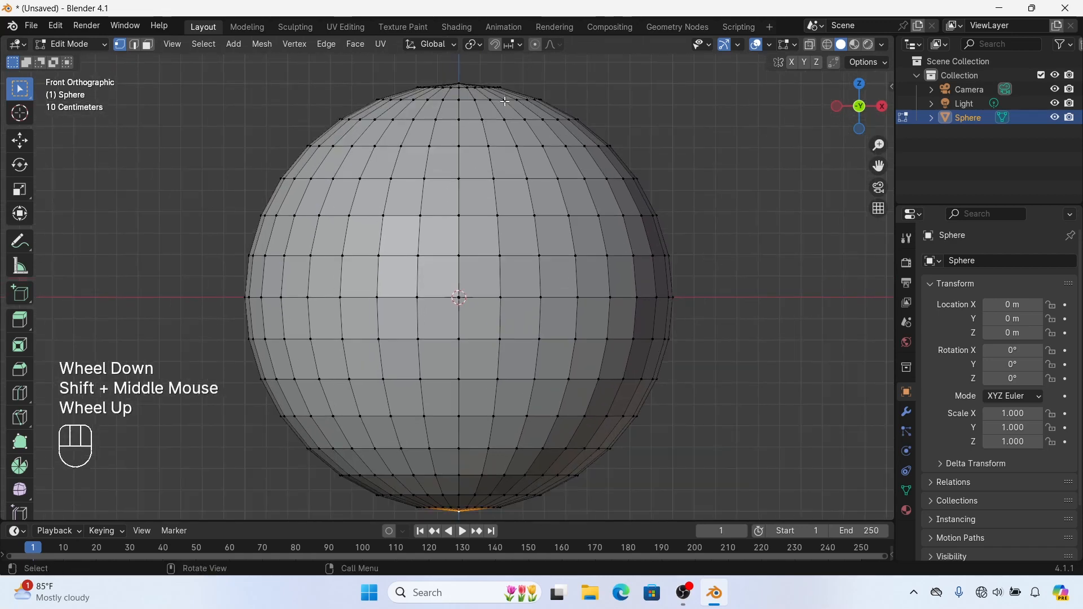
scroll(535, 79, down, 2)
scroll(534, 57, up, 1)
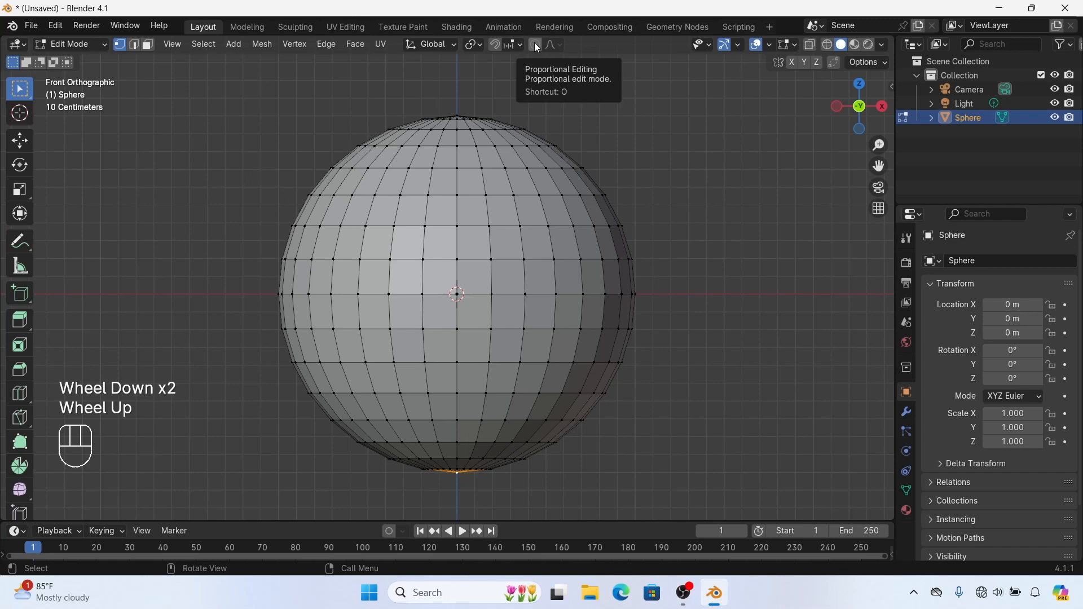
click(535, 44)
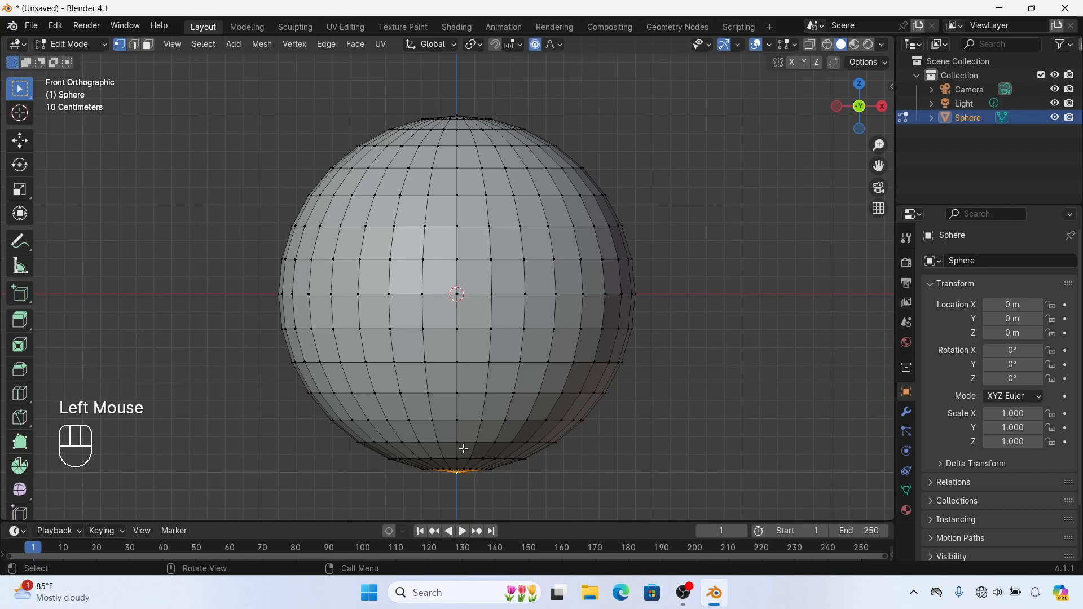
key(g)
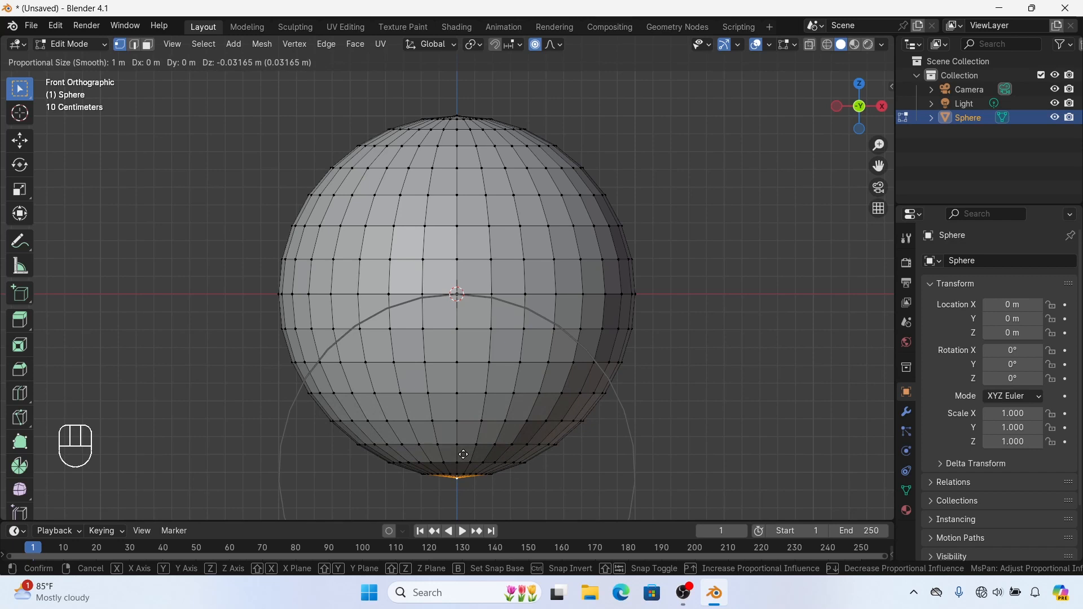
scroll(462, 454, up, 9)
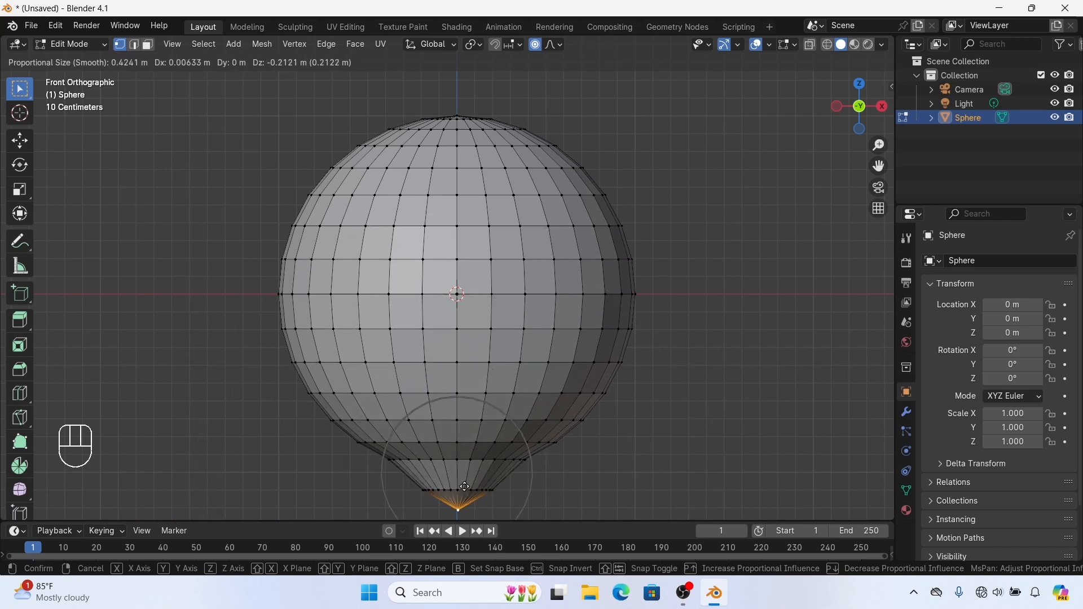
key(z)
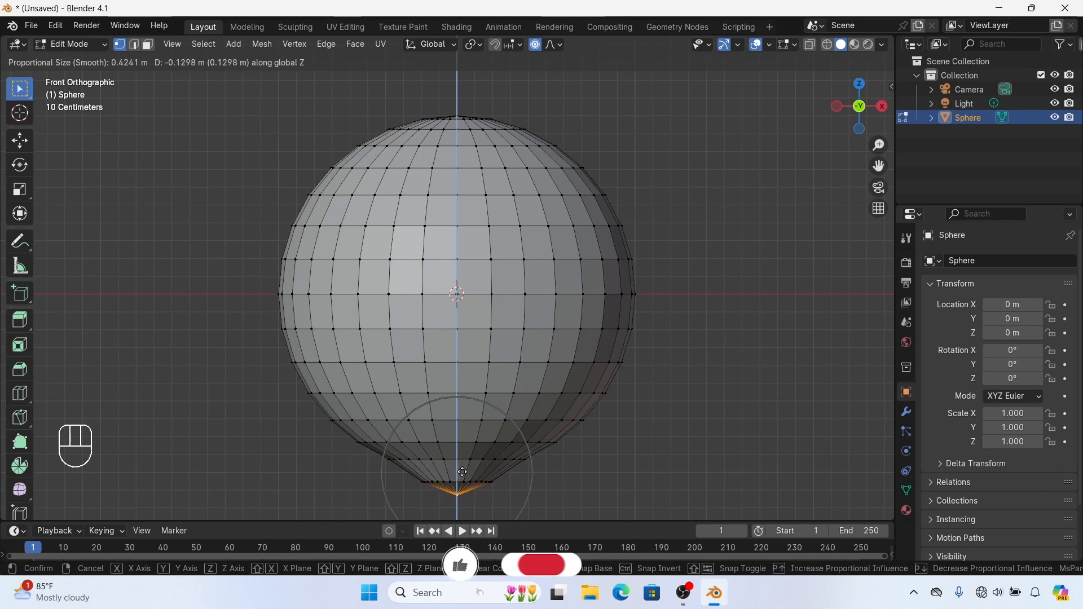
scroll(464, 485, down, 11)
scroll(464, 495, down, 2)
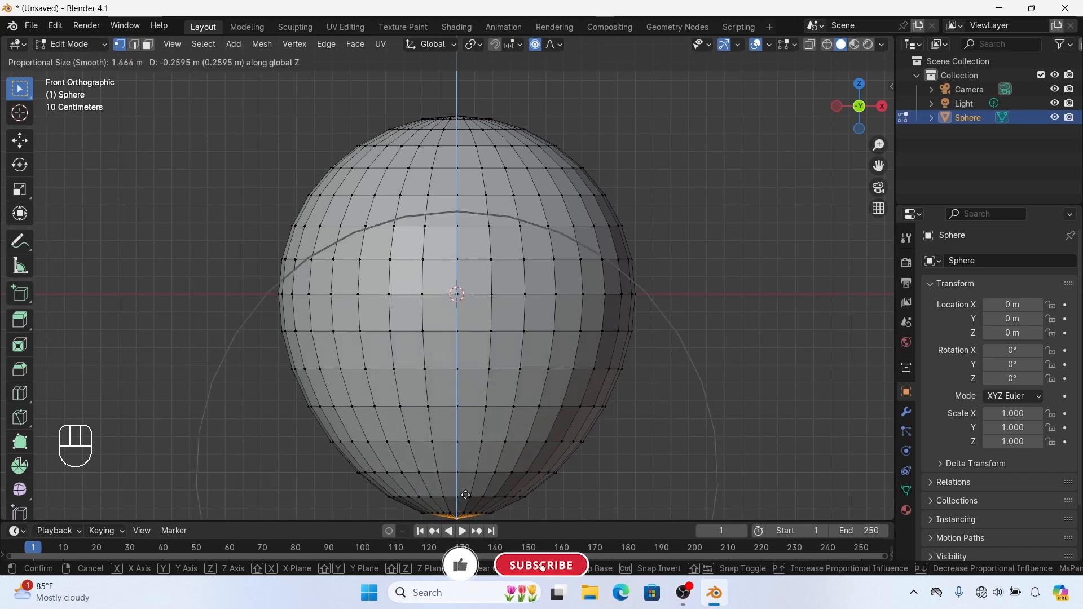
scroll(461, 492, up, 1)
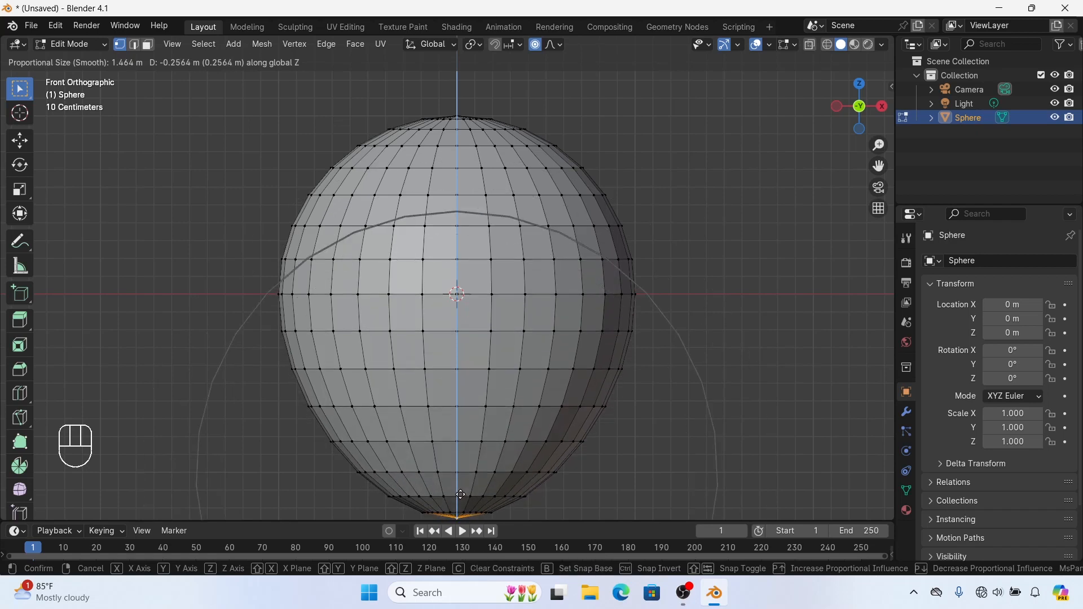
scroll(458, 506, down, 2)
scroll(459, 503, up, 4)
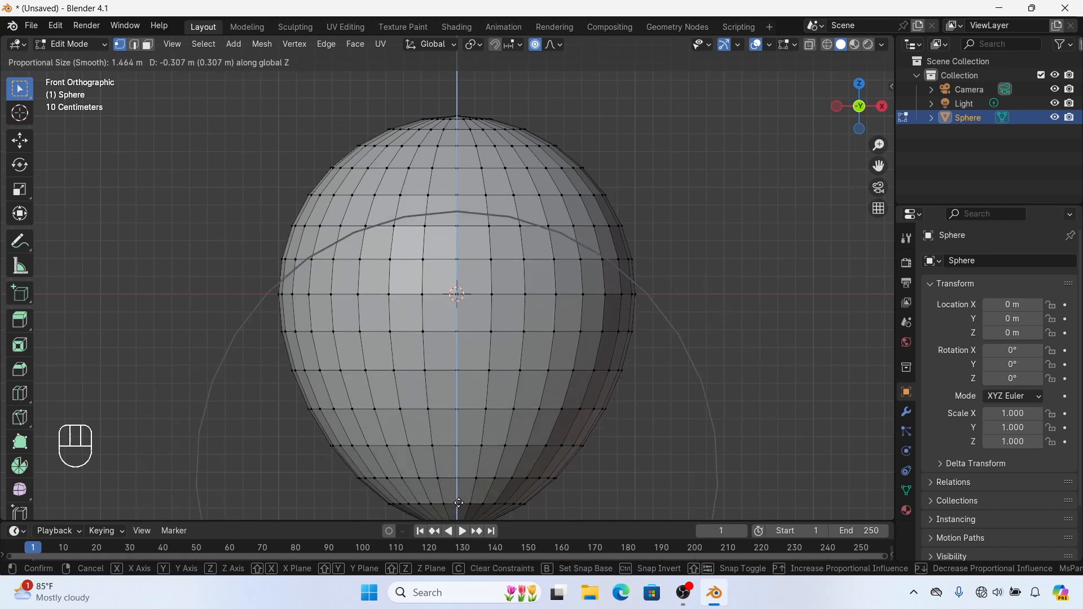
scroll(458, 501, down, 2)
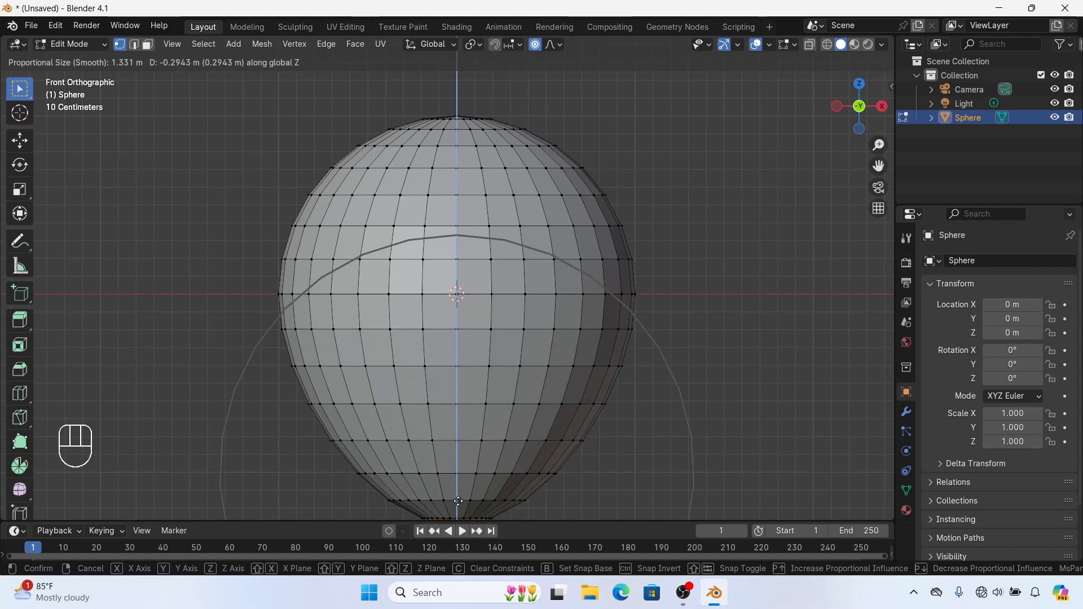
click(459, 501)
Pull the lowest vertex a further 0.1 m or so down along Z with smooth proportional falloff
scroll(481, 437, down, 2)
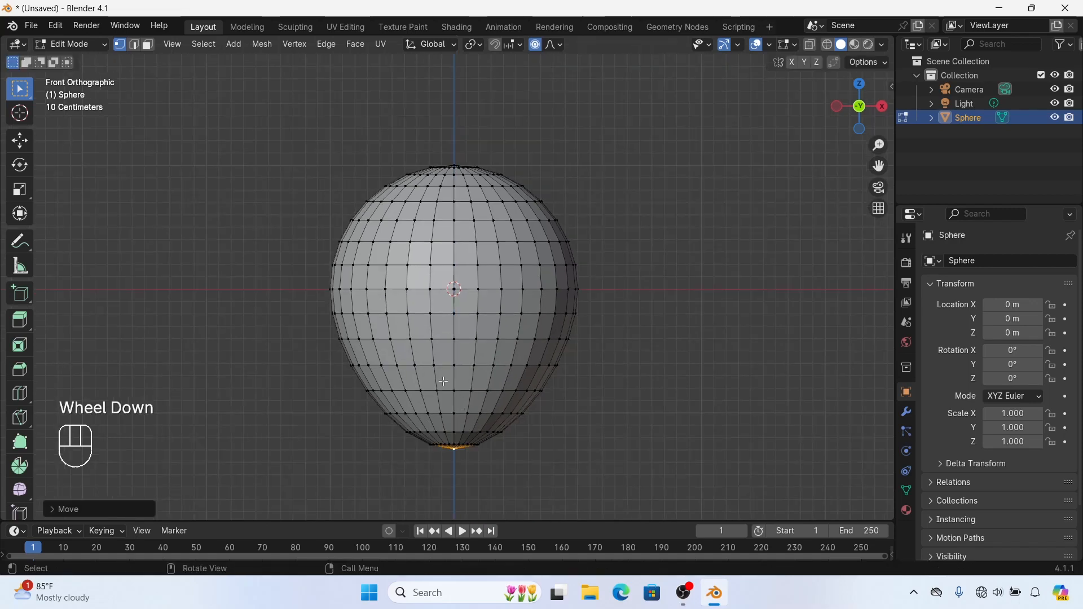
key(g)
key(z)
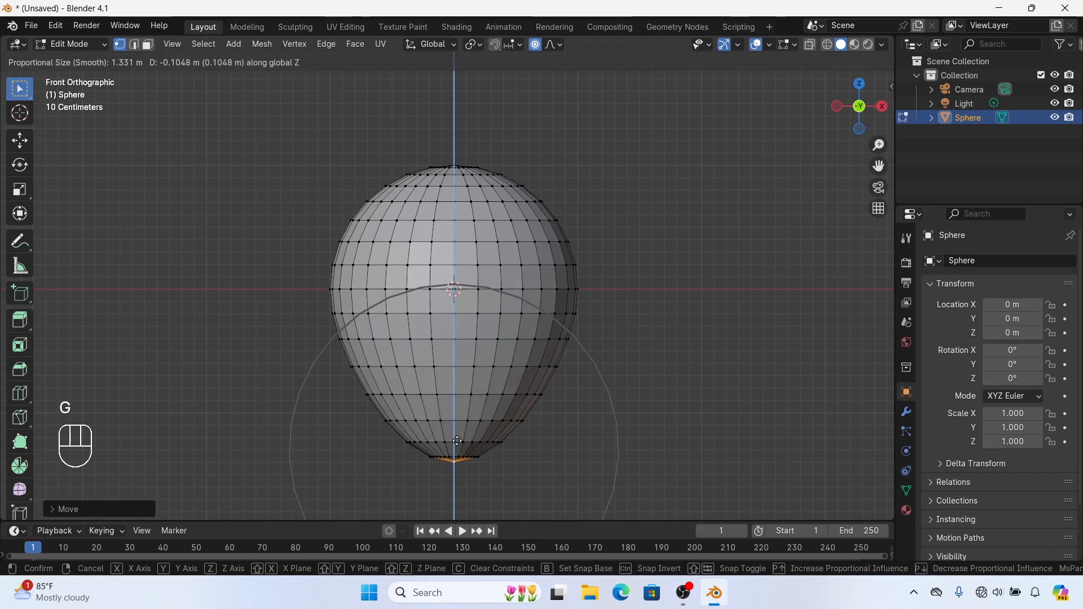
scroll(457, 441, down, 2)
scroll(457, 441, down, 1)
click(458, 442)
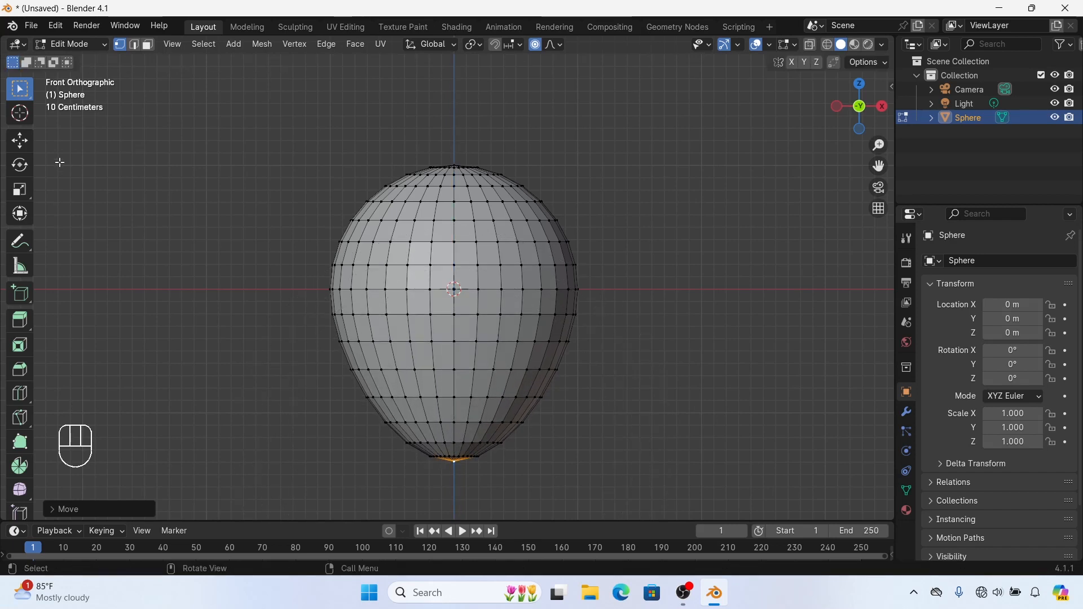
Return to Object Mode and apply Shade Smooth to the reshaped sphere
click(75, 43)
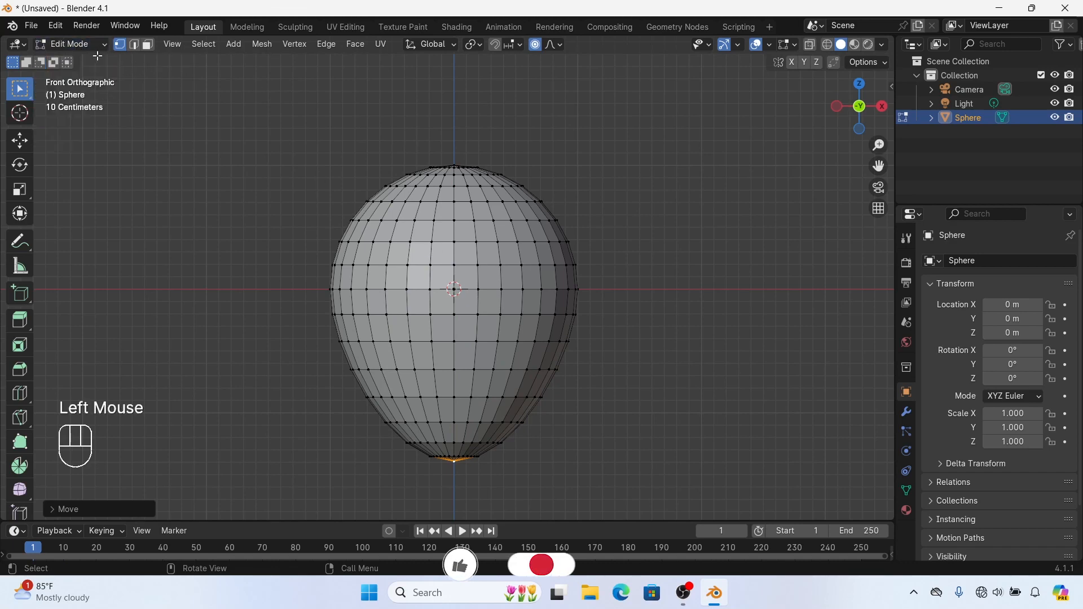
click(74, 43)
click(86, 59)
right_click(505, 226)
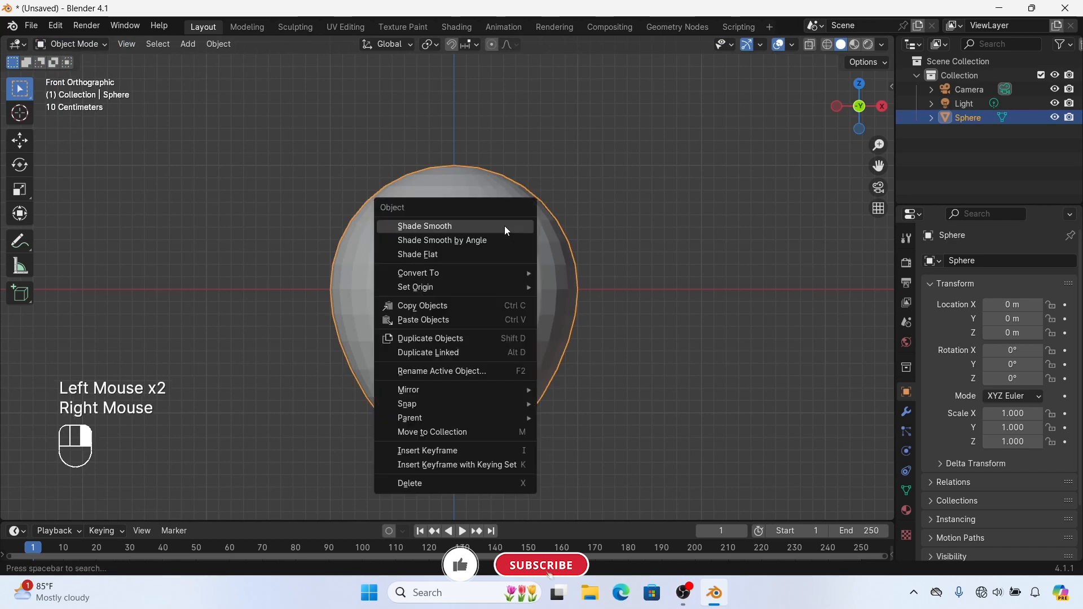
click(496, 226)
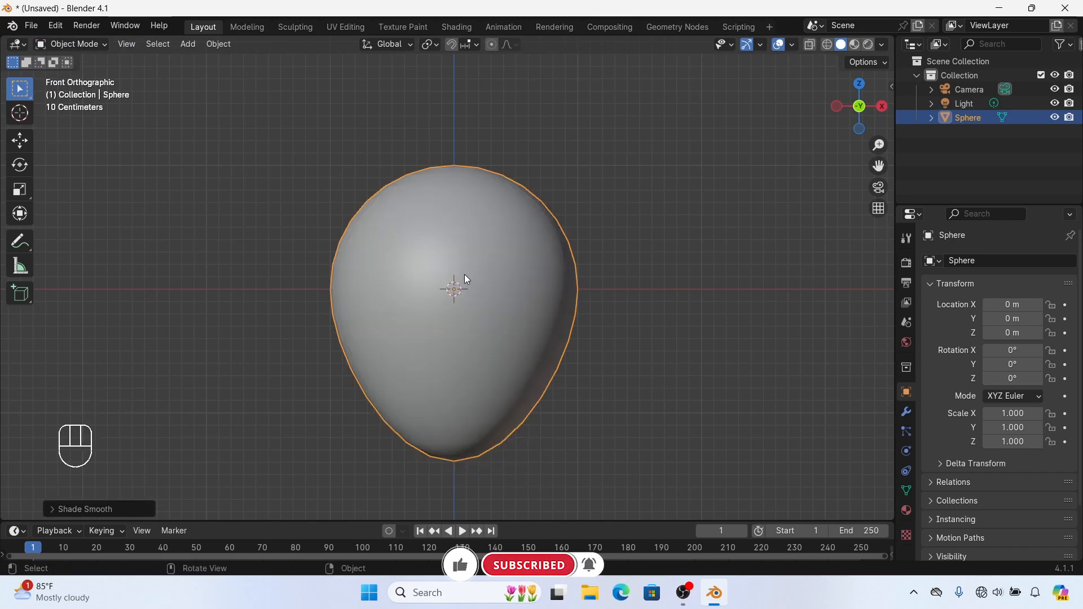
Re-enter Edit Mode, deselect all the vertices, and activate the Knife tool
click(74, 48)
click(72, 68)
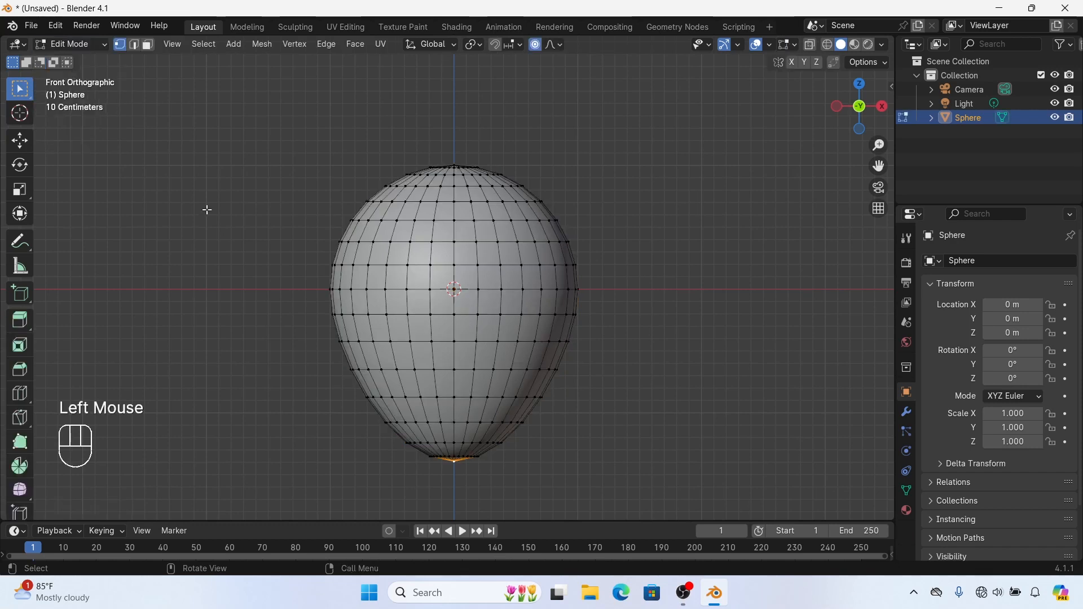
click(240, 179)
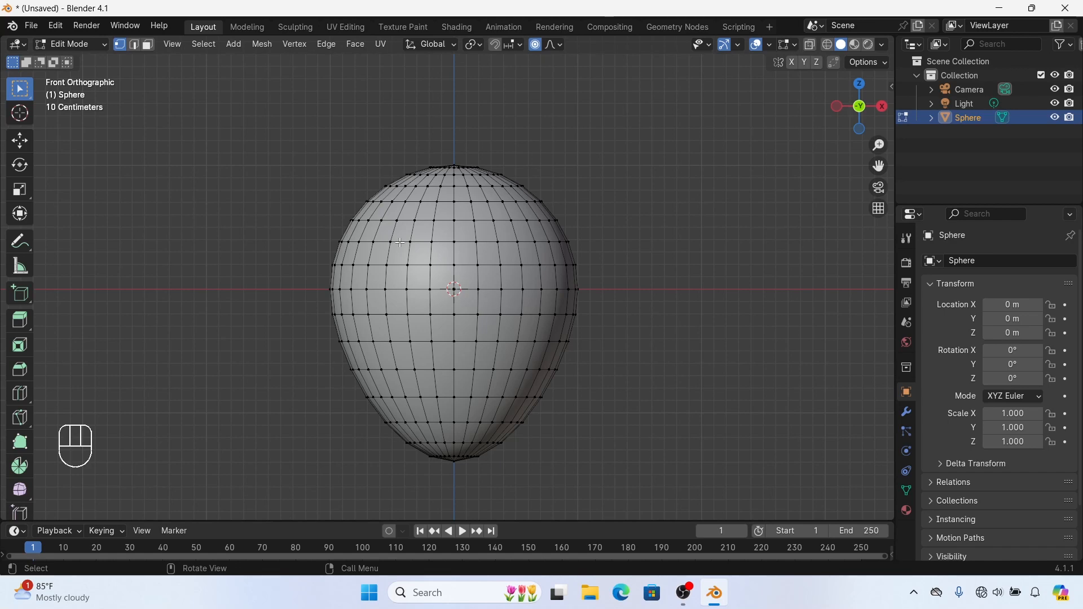
click(25, 420)
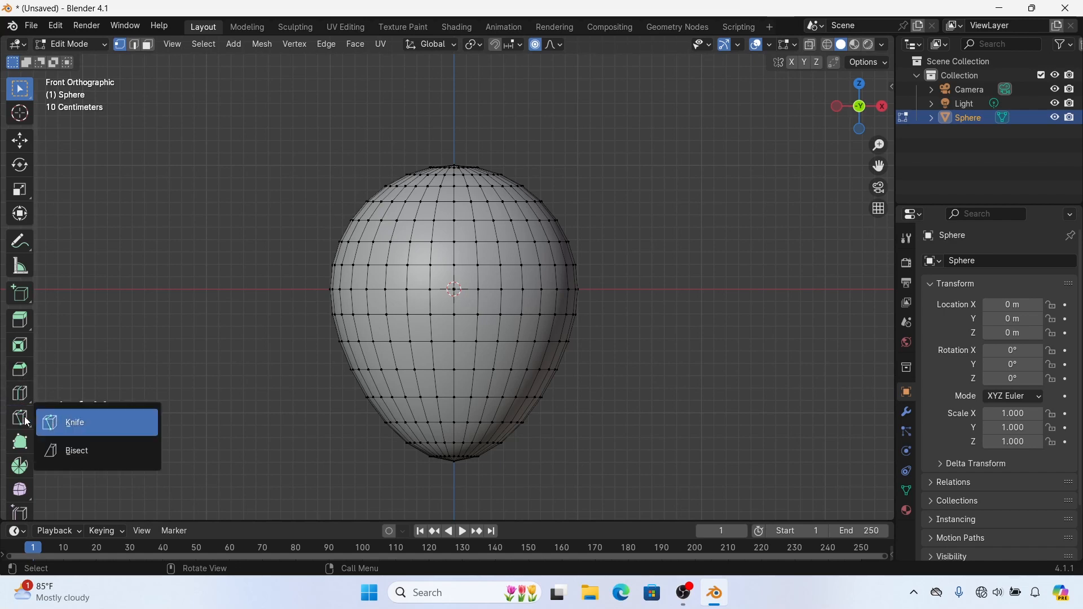
click(65, 423)
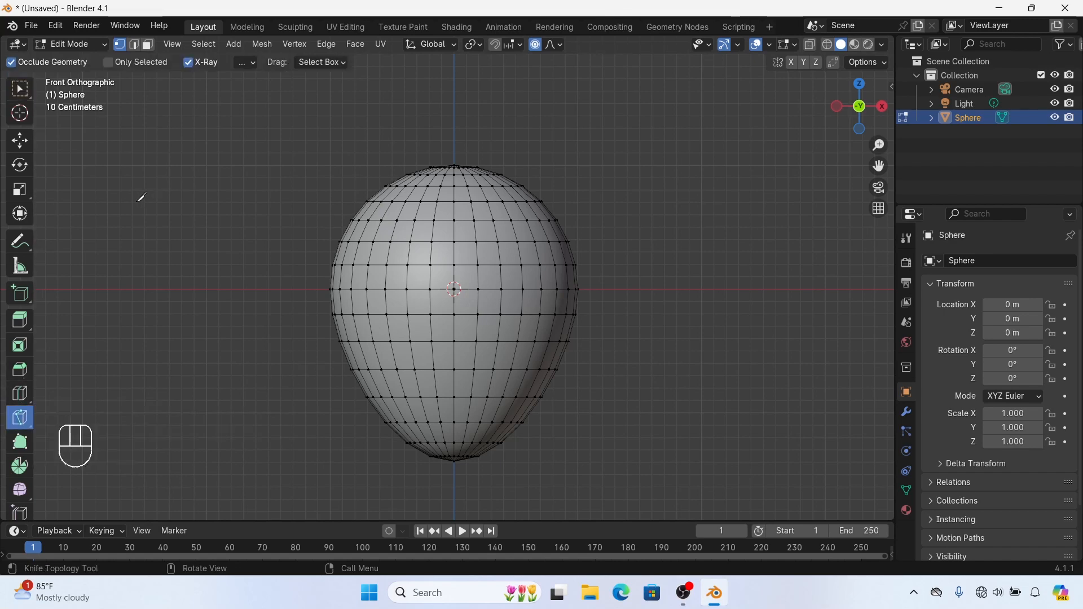
mouse_move(306, 389)
mouse_down()
mouse_move(610, 263)
mouse_move(595, 317)
mouse_up()
middle_drag(595, 317, 527, 303)
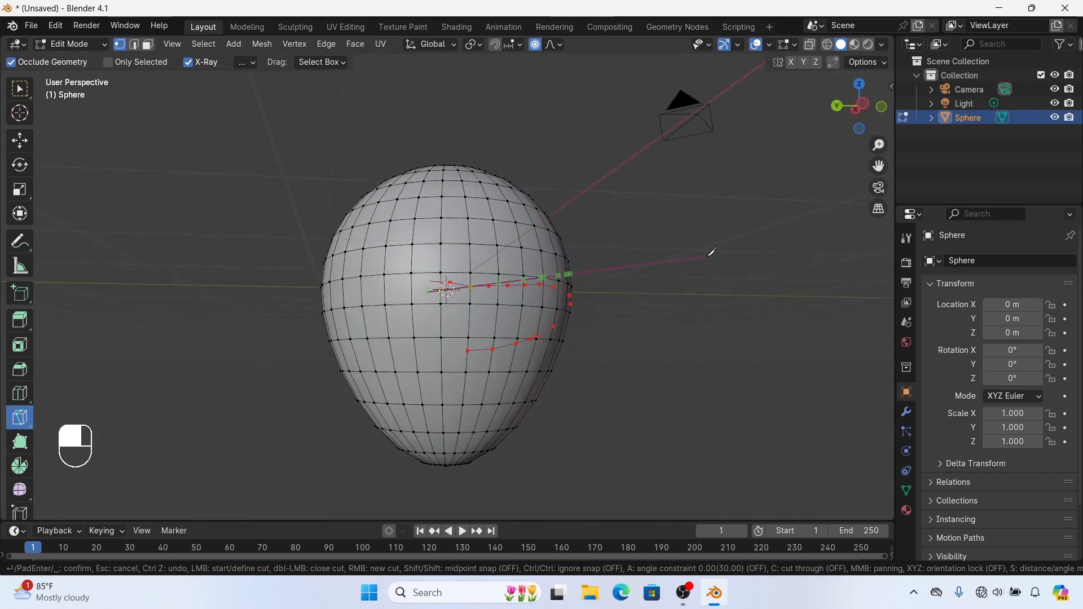
key(Escape)
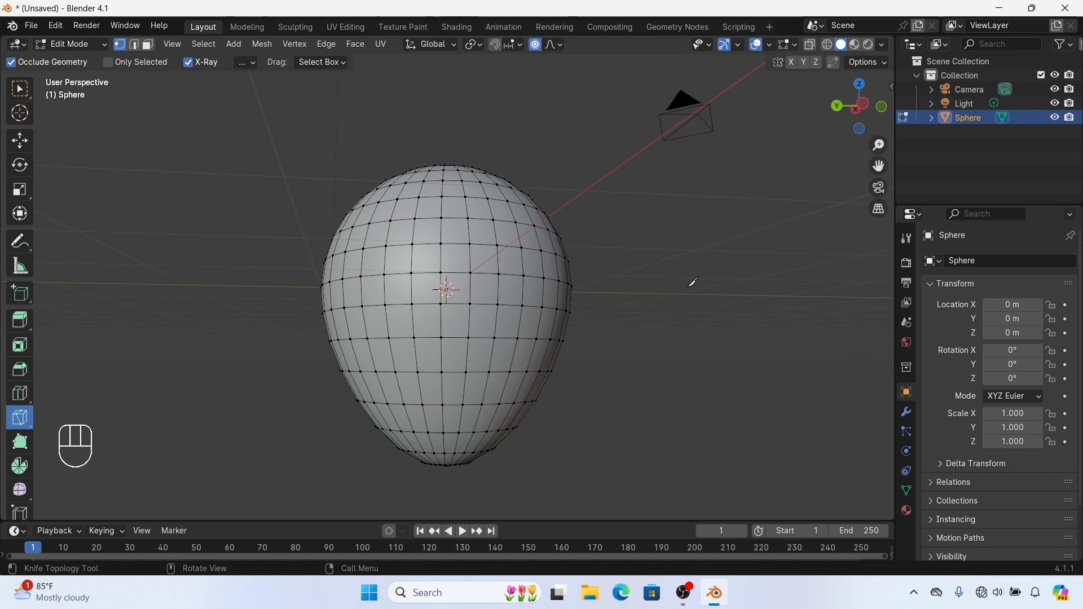
From the front view, turn off the Knife's Occlude Geometry and try a slanted cut through both sides of the mesh
click(882, 107)
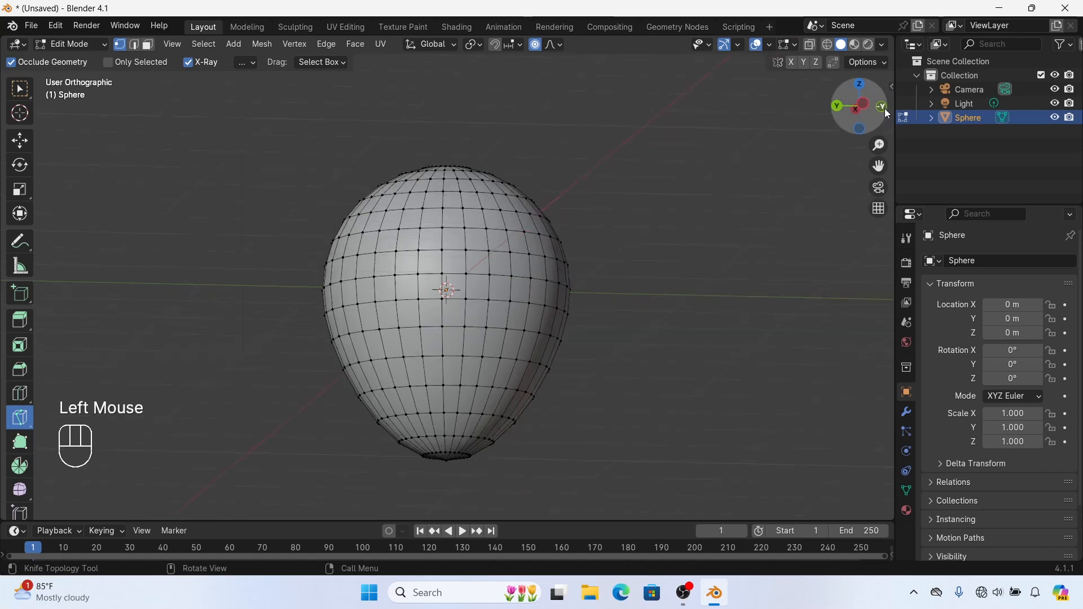
click(11, 63)
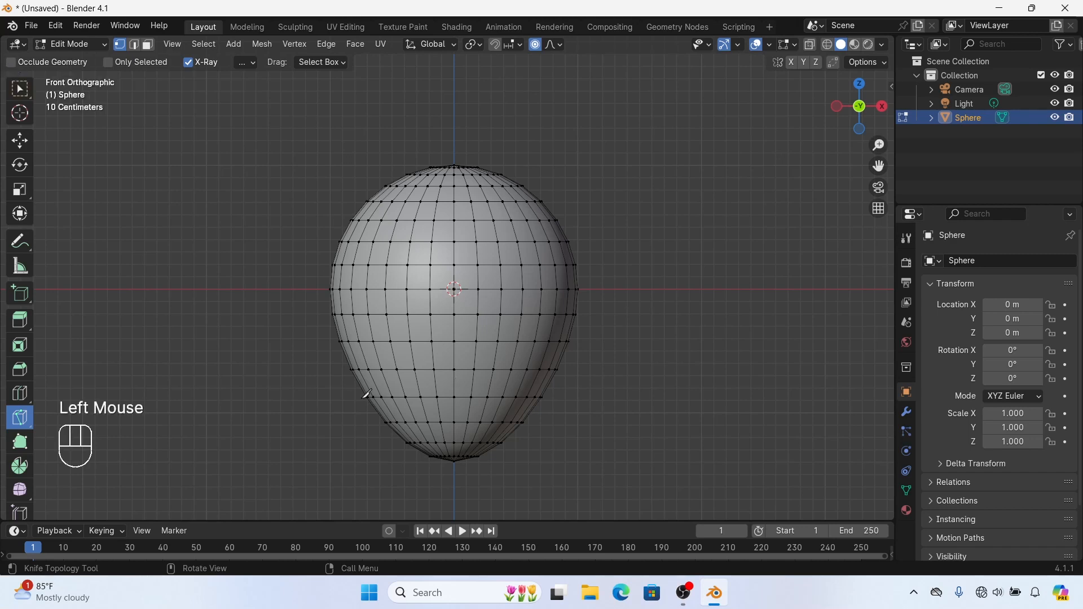
click(350, 365)
middle_drag(577, 355, 571, 379)
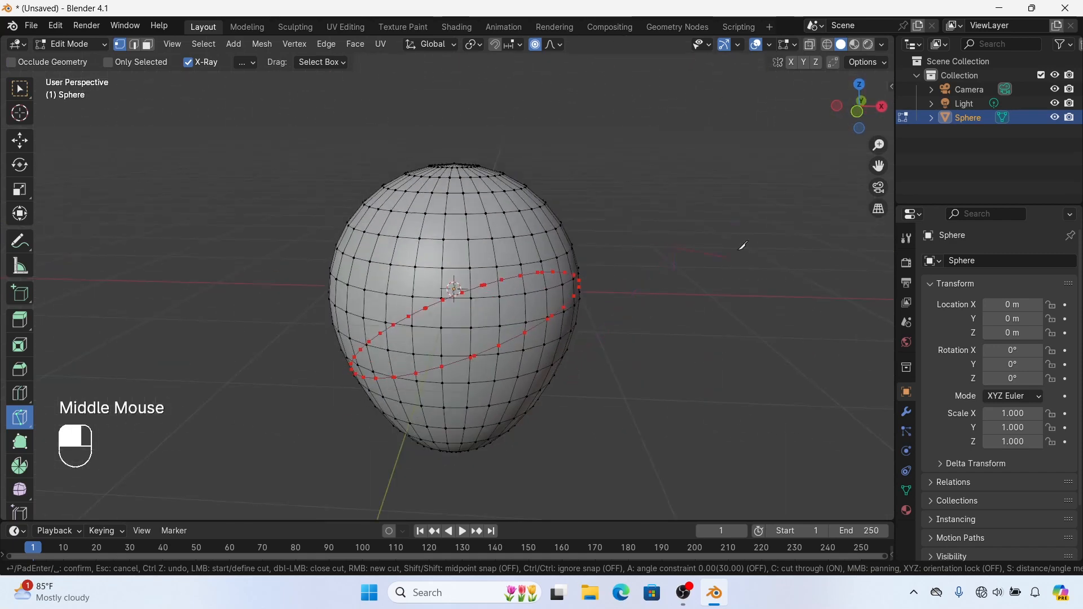
key(Return)
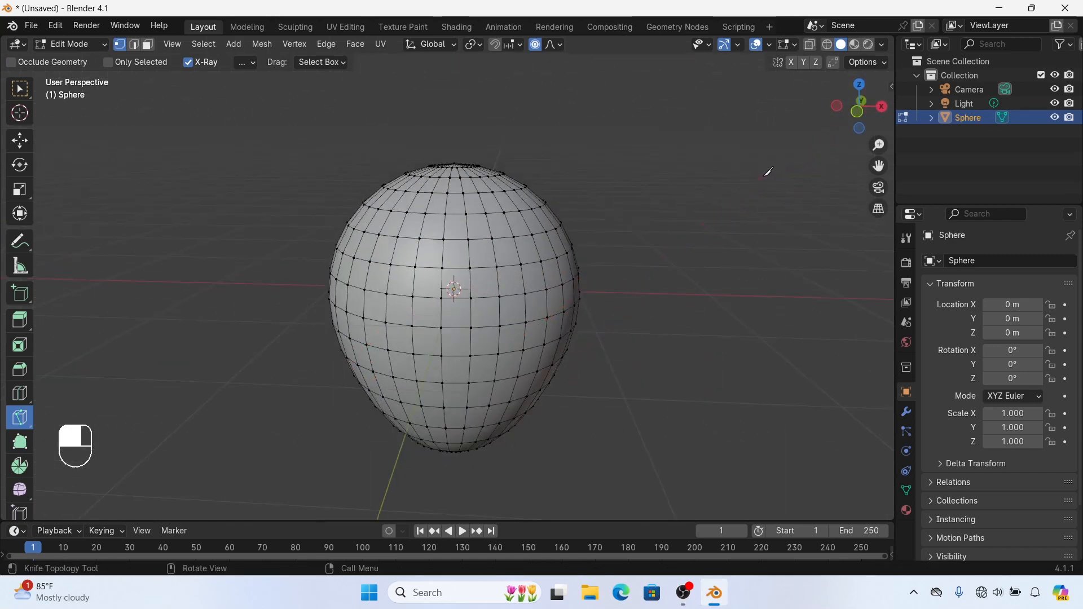
click(859, 115)
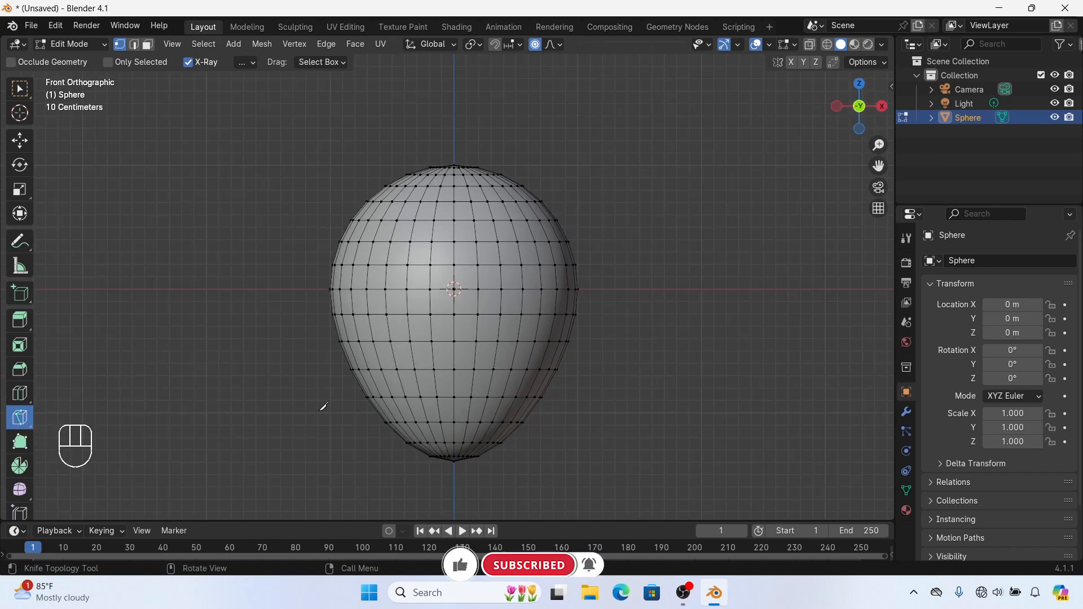
scroll(326, 388, up, 1)
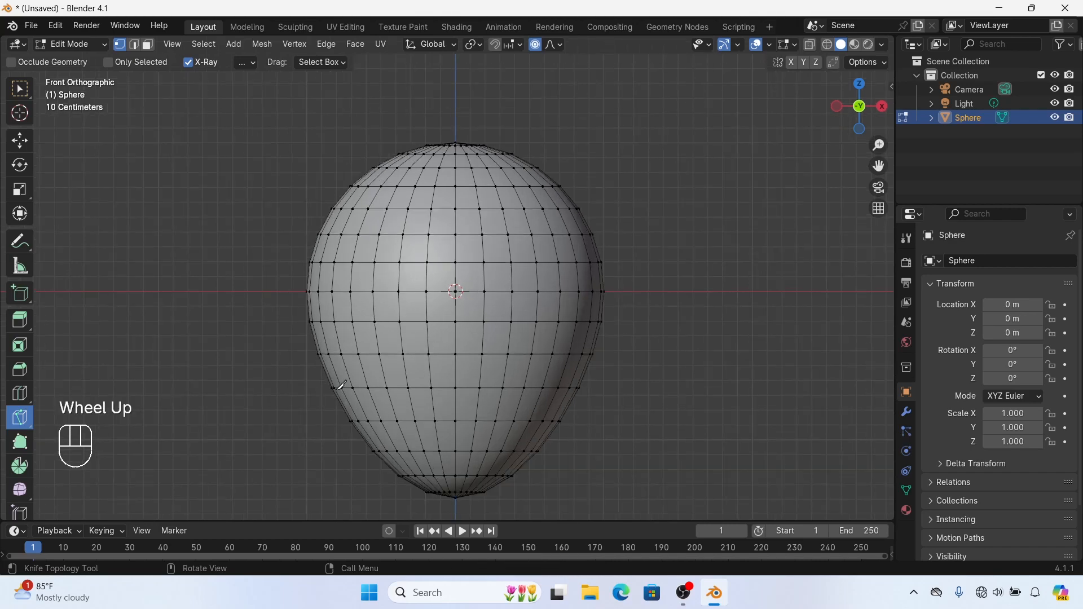
key(g)
right_click(332, 370)
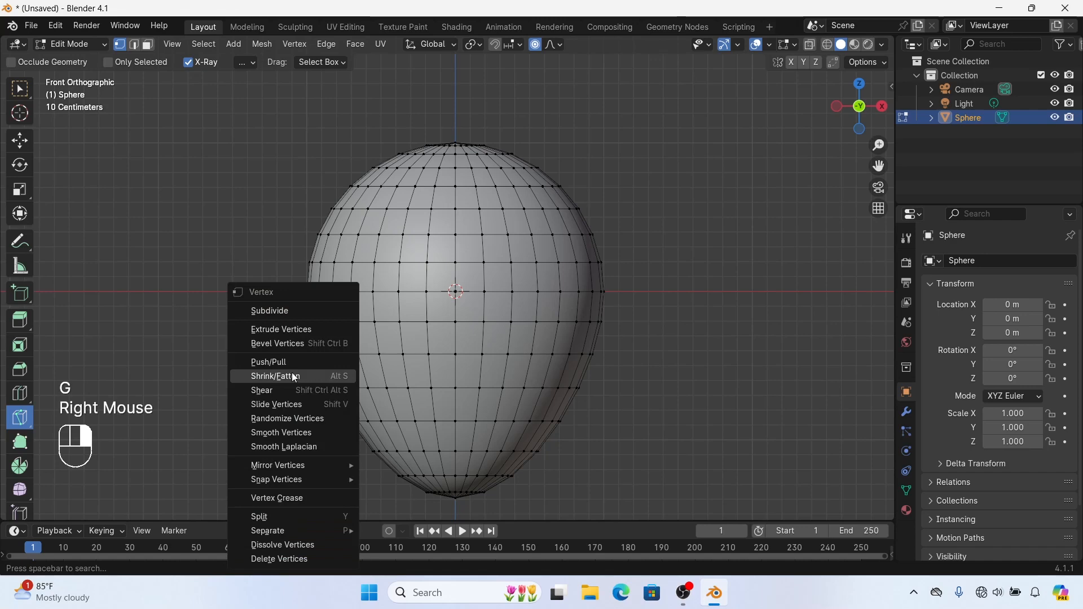
click(248, 361)
middle_drag(259, 380, 257, 388)
From the front view, knife-cut through both sides of the mesh along a diagonal from its lower left to its upper right
click(854, 114)
shift+middle_drag(649, 317, 649, 283)
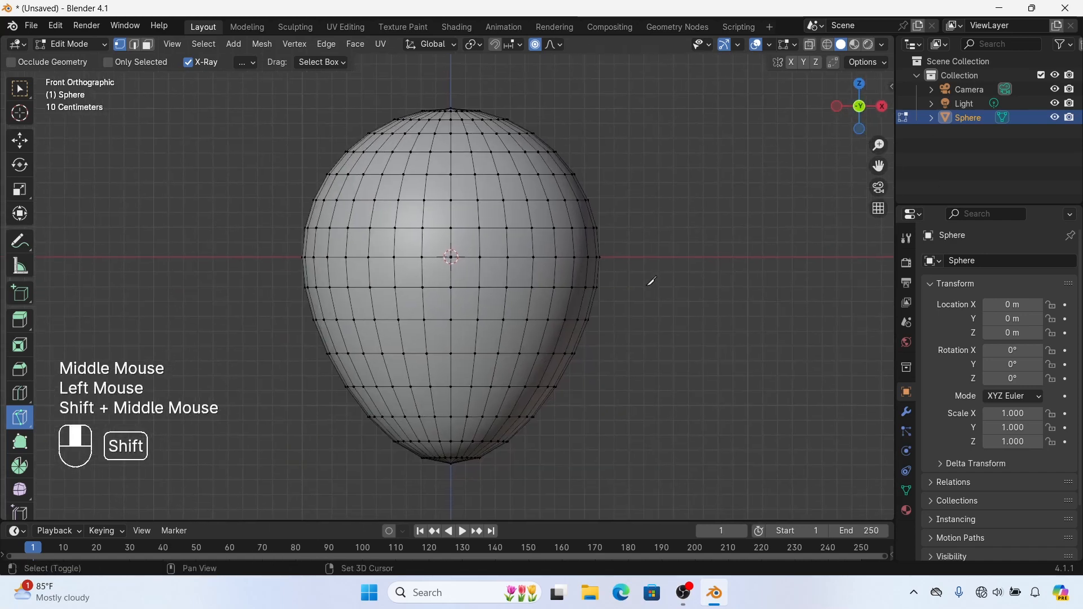
click(281, 418)
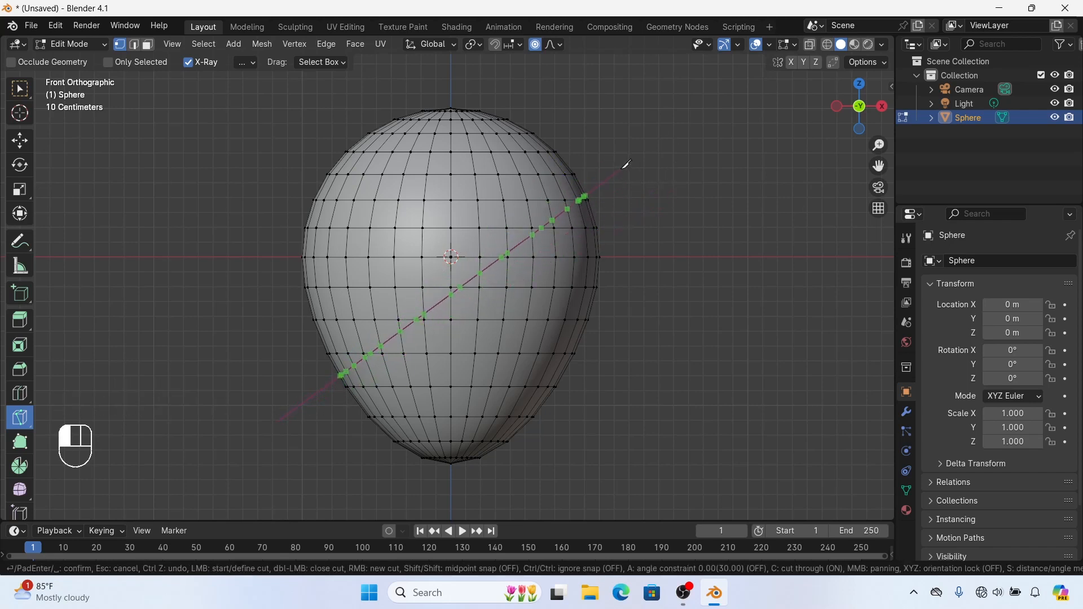
click(651, 164)
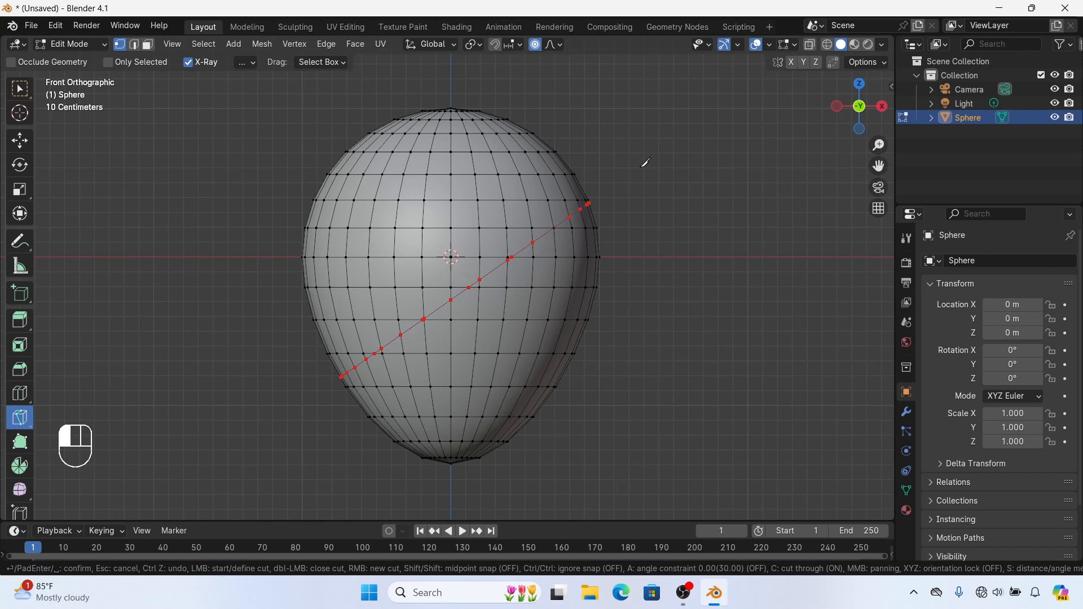
key(Return)
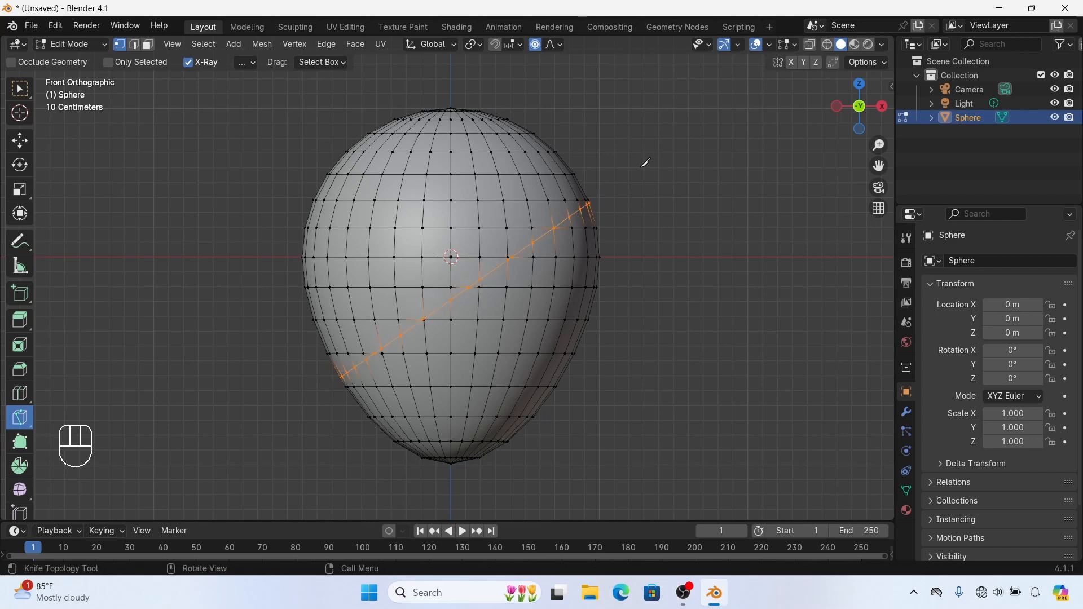
Rip the mesh along the new diagonal cut without displacing the vertices, and deselect everything
key(v)
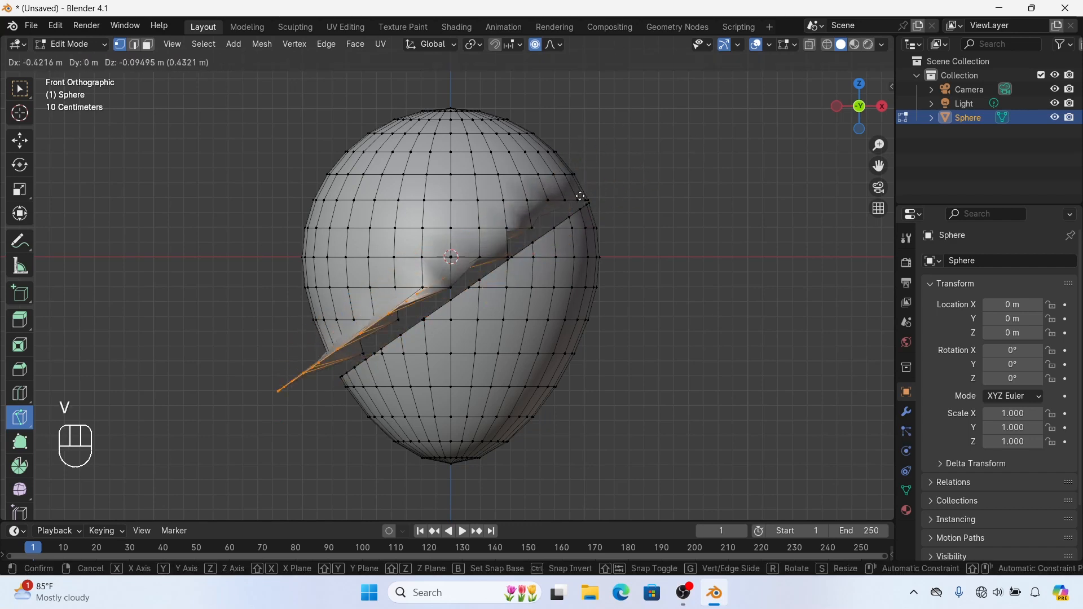
right_click(623, 159)
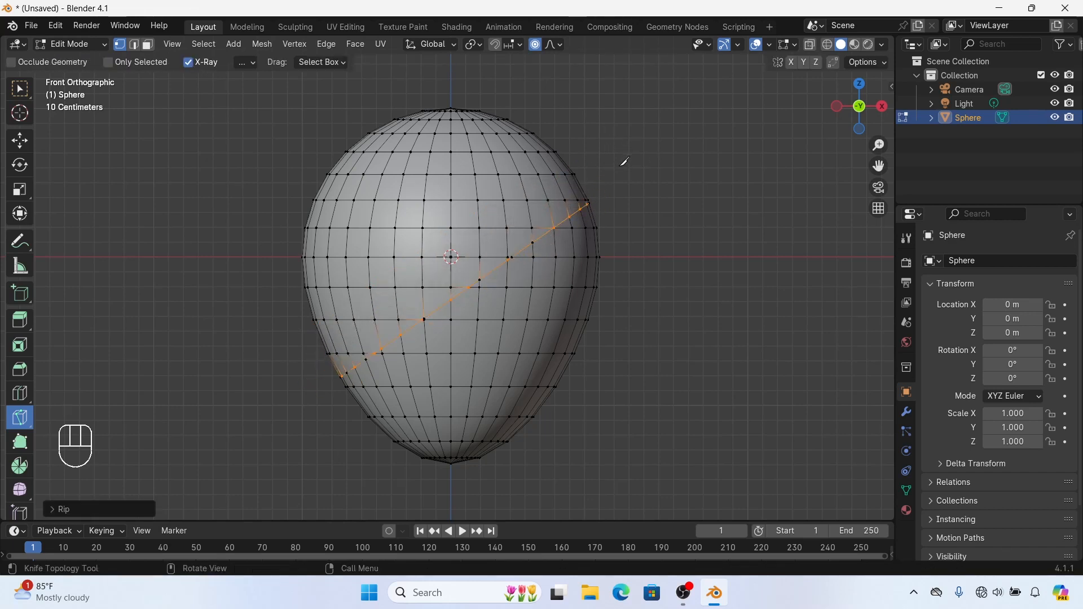
key(alt)
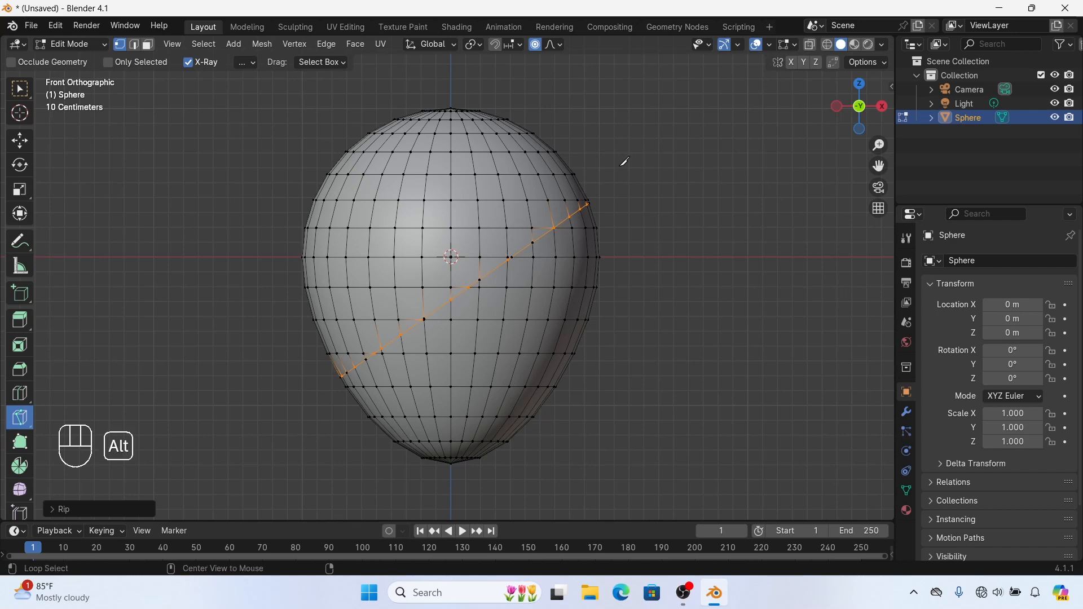
key(alt+a)
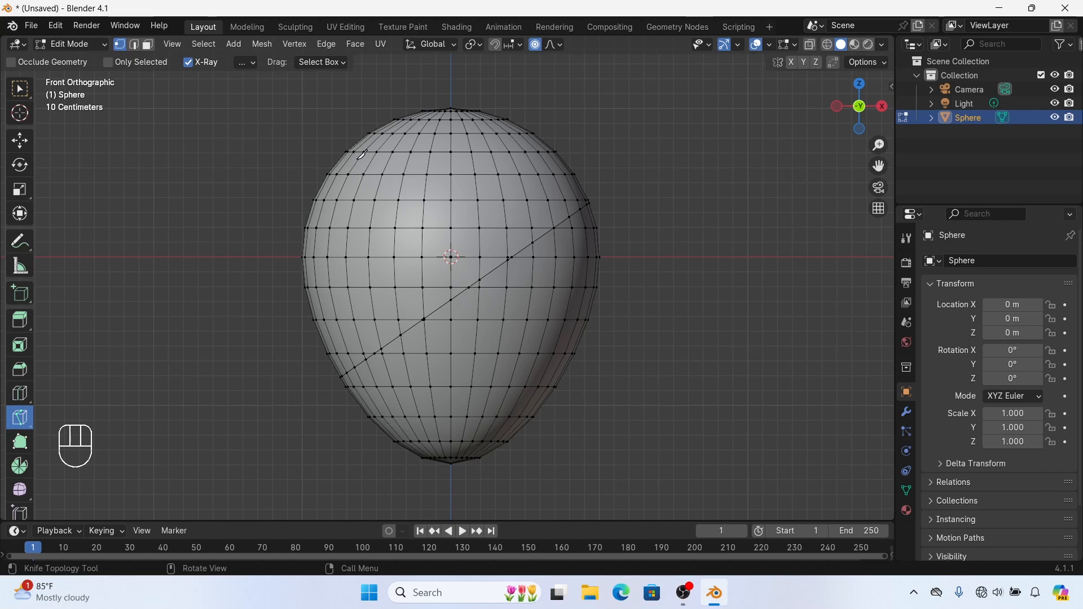
Knife-cut an opposing diagonal from the mesh's upper left to its lower right, and rip it in place, leaving nothing selected
mouse_move(292, 134)
mouse_down()
mouse_move(619, 367)
mouse_move(643, 453)
mouse_up()
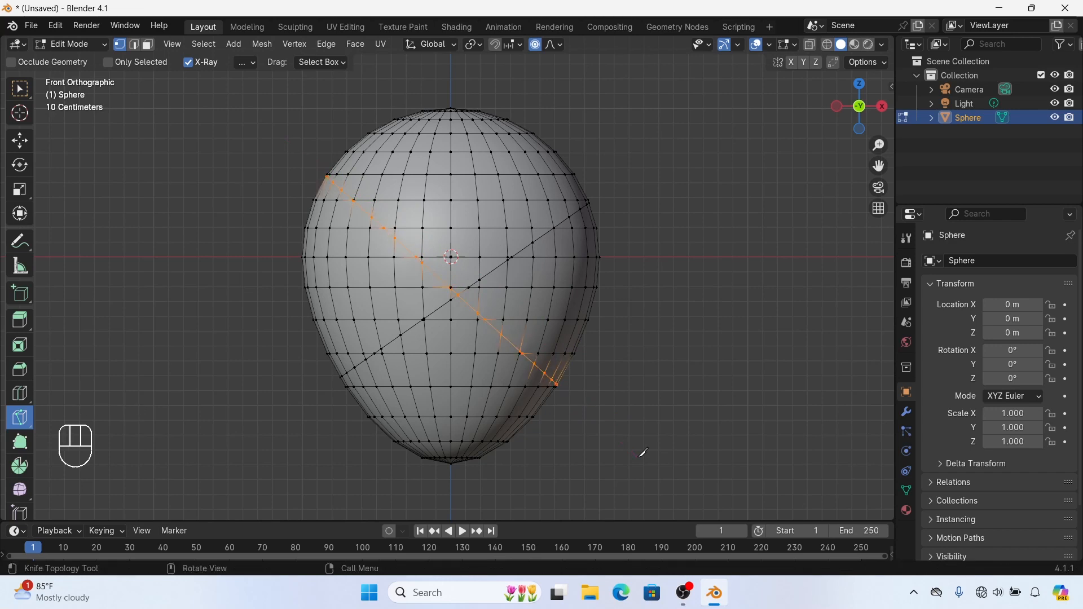
key(v)
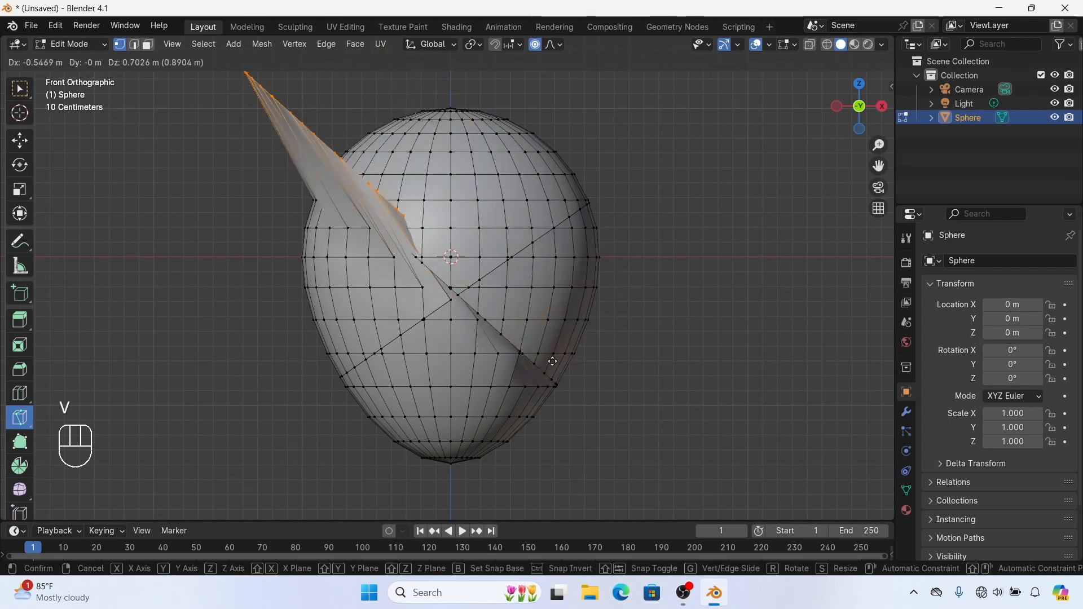
right_click(553, 467)
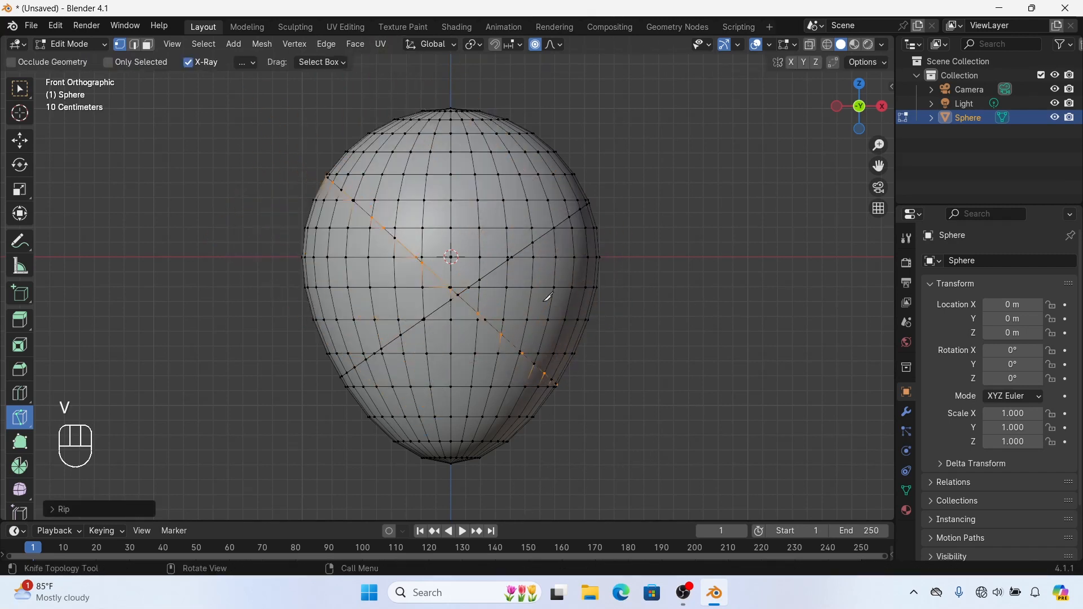
key(alt+a)
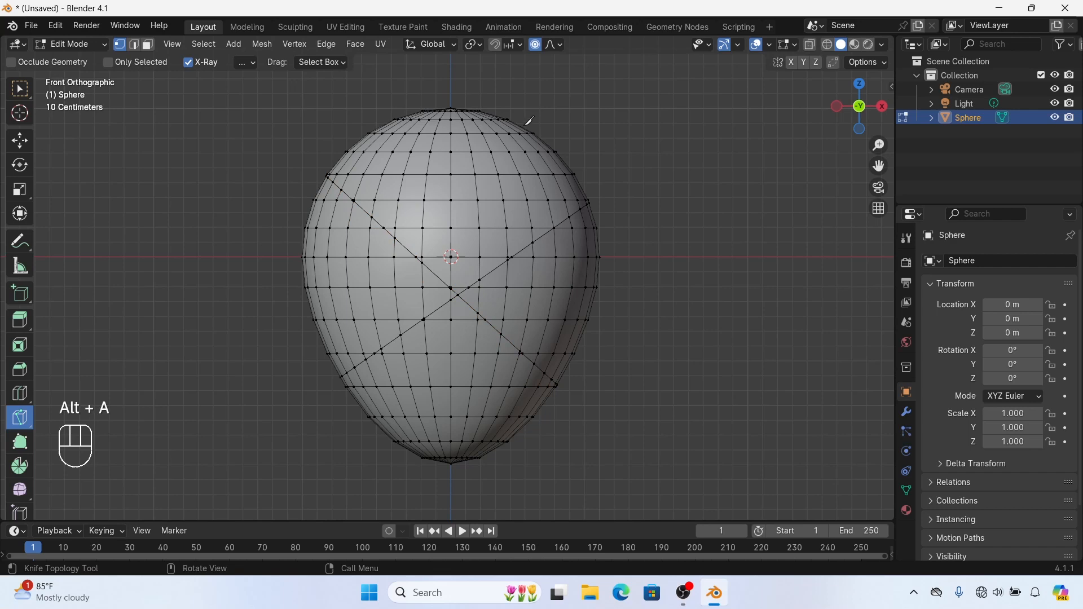
Knife-cut the mesh nearly vertically from top to bottom through the crossing of the diagonals, and rip that cut in place
click(480, 96)
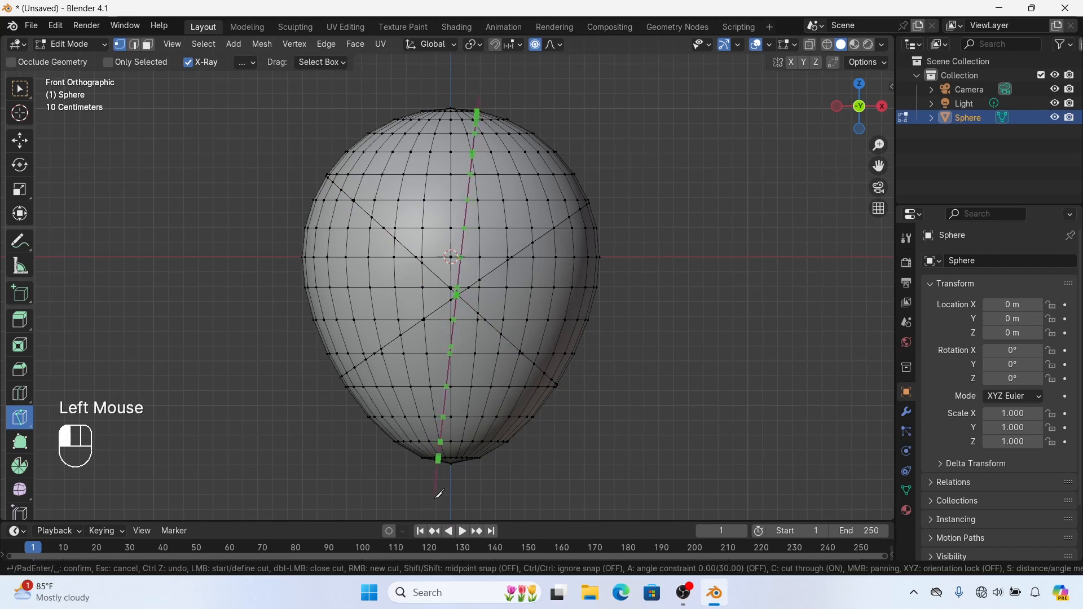
click(439, 494)
key(Return)
key(v)
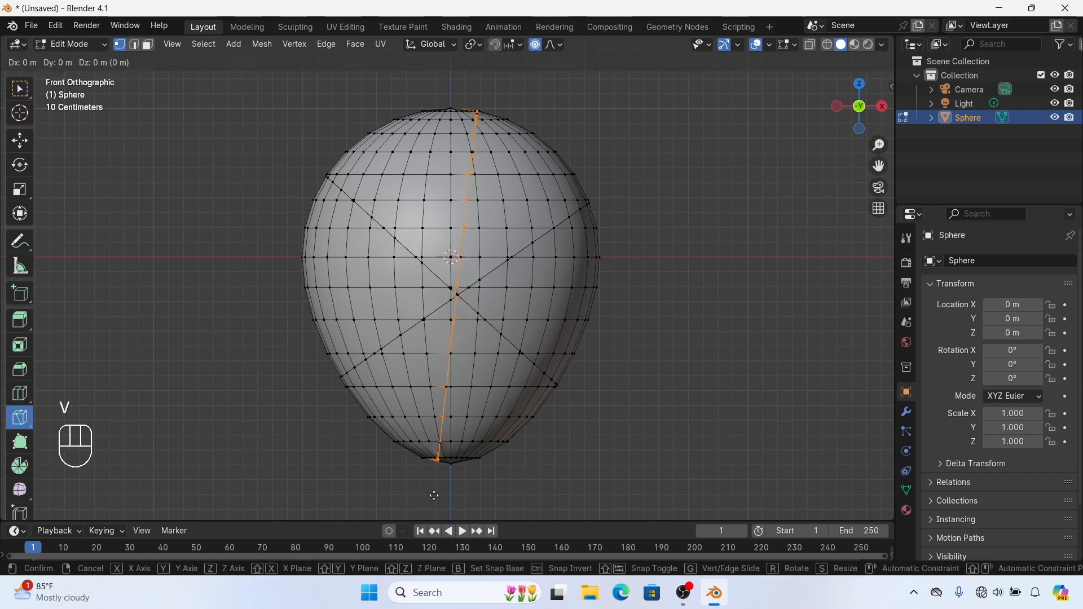
right_click(239, 449)
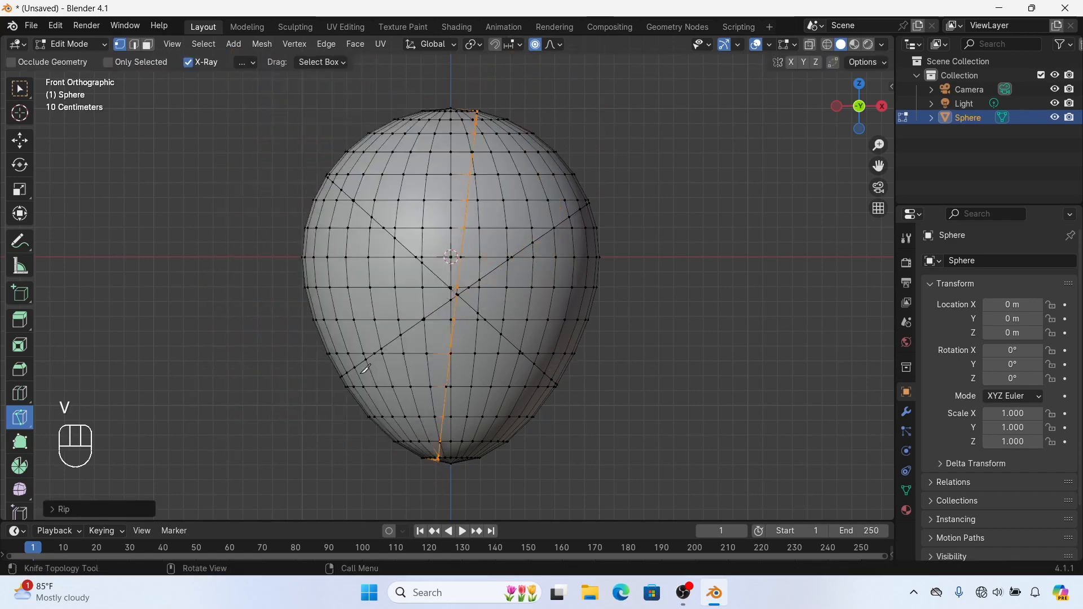
key(alt+a)
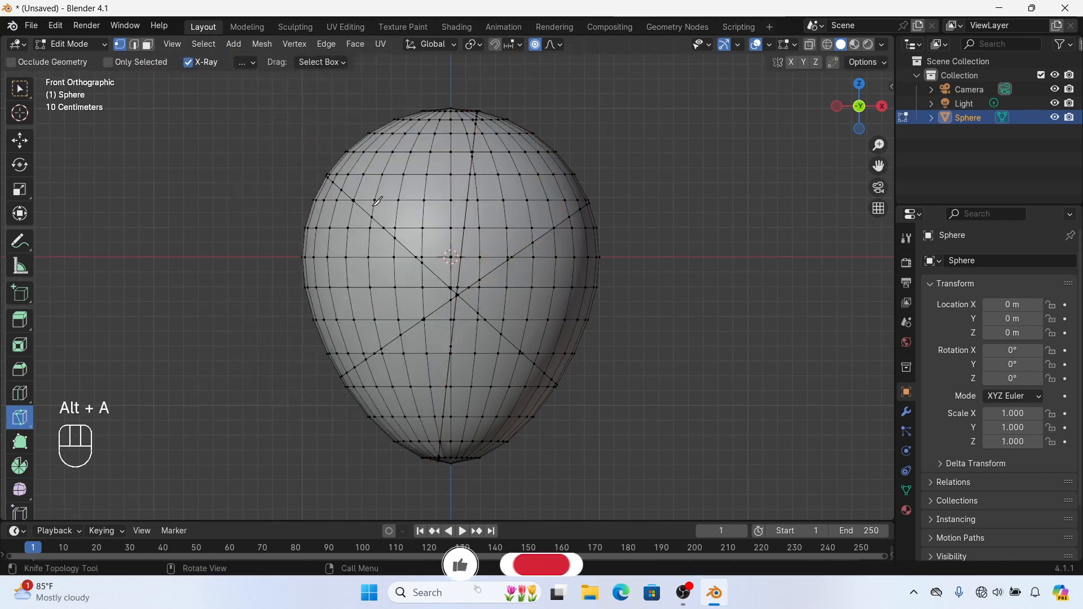
Knife-cut a steep slanted line from the mesh's upper left to its lower right near the base, and rip it in place
click(377, 131)
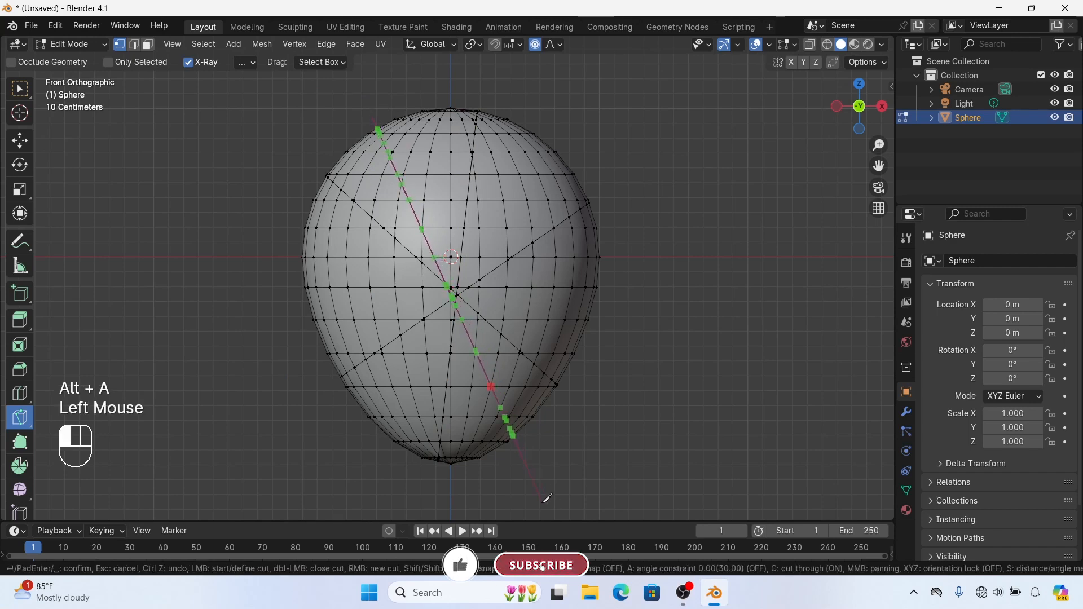
click(528, 510)
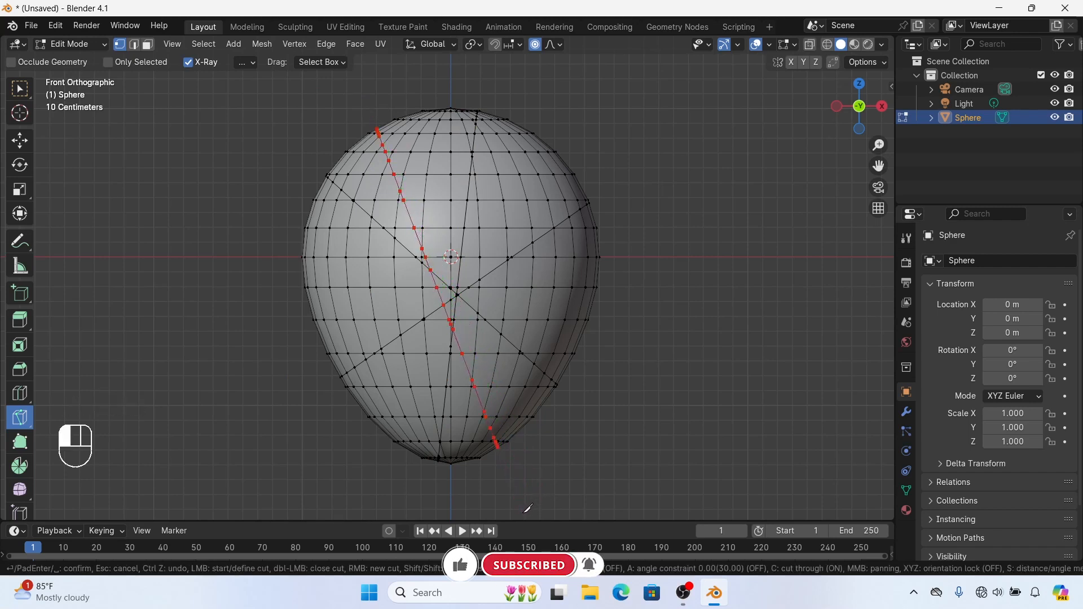
key(Return)
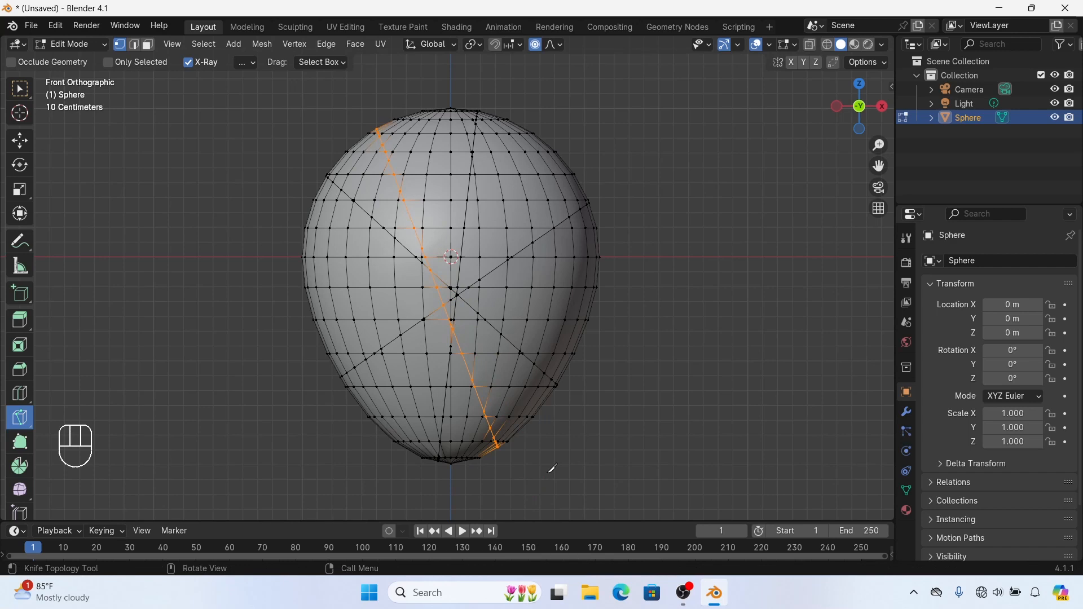
key(v)
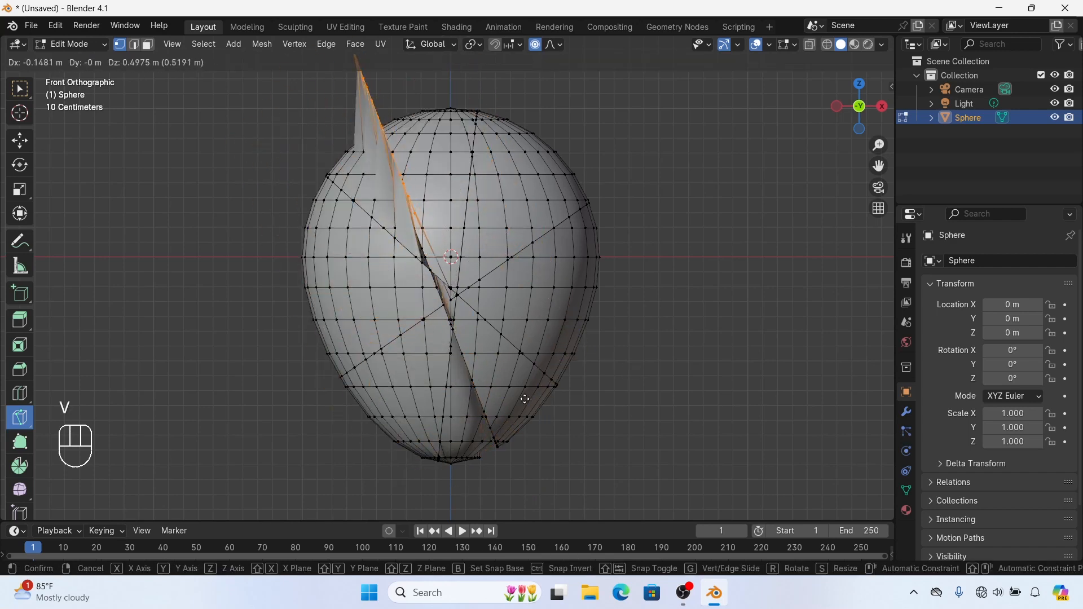
right_click(565, 411)
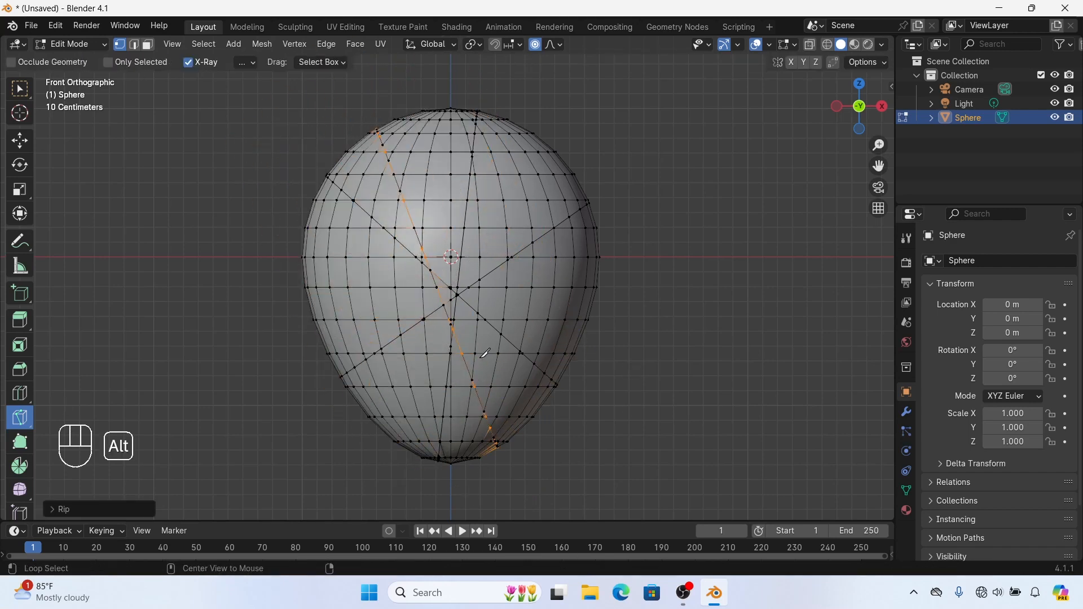
key(alt+a)
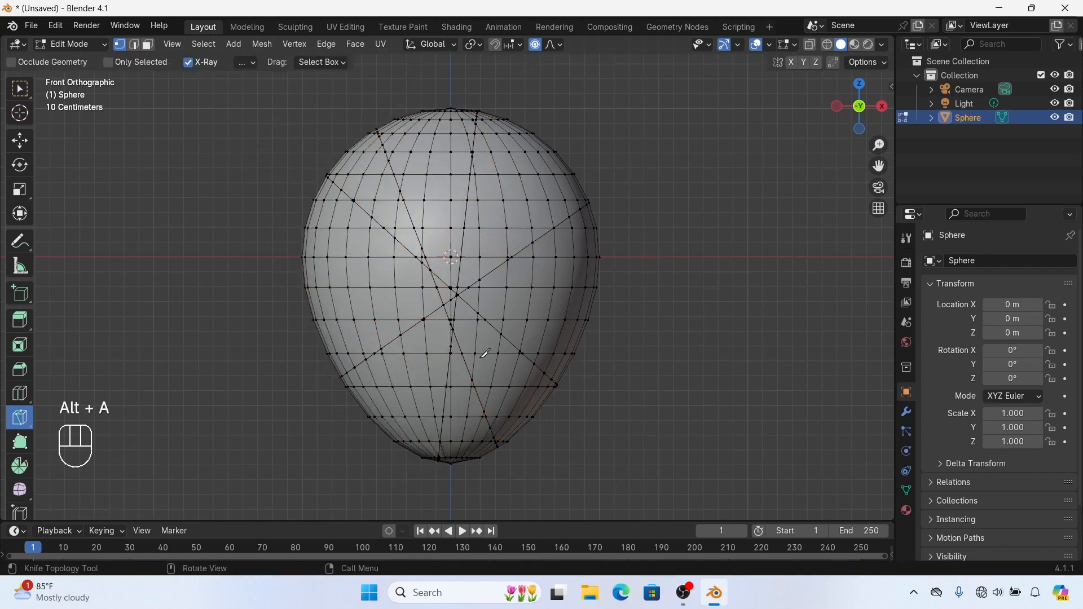
Switch back to the Select Box tool, select the entire mesh, and add a new vertex group
click(22, 90)
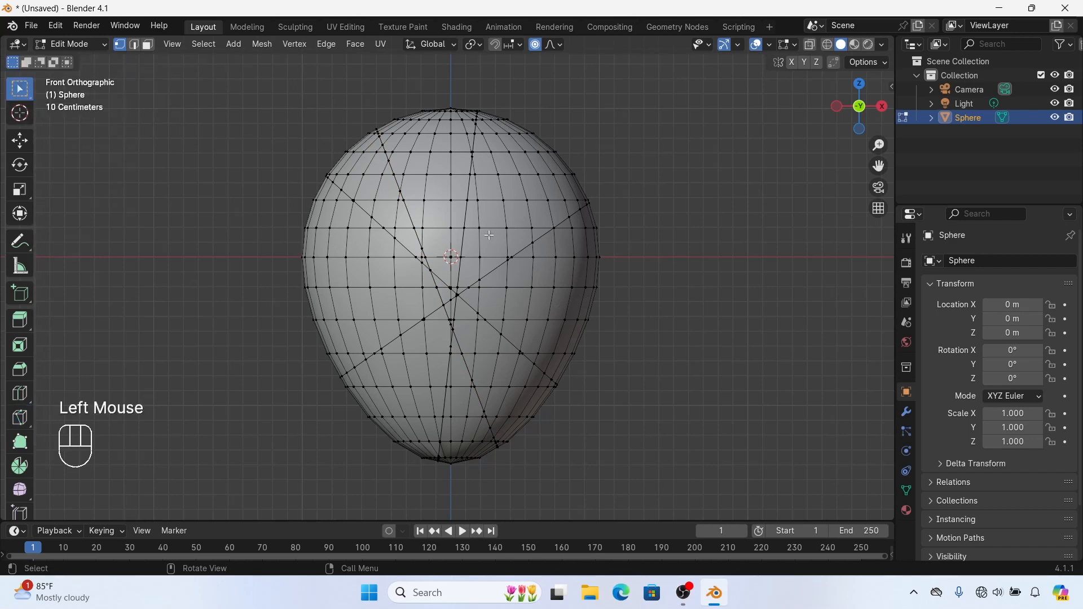
key(a)
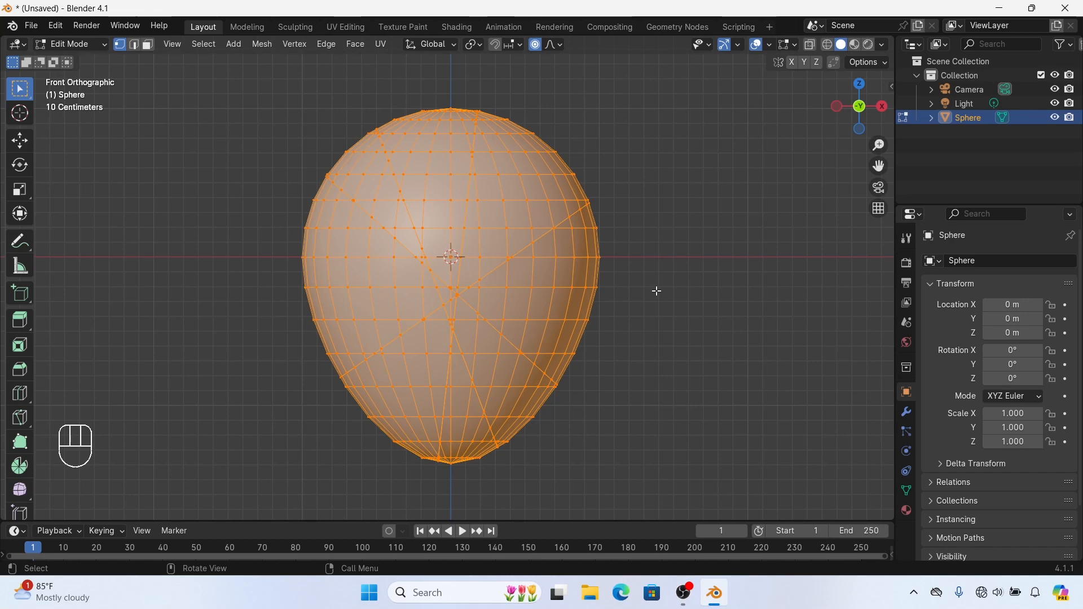
click(907, 492)
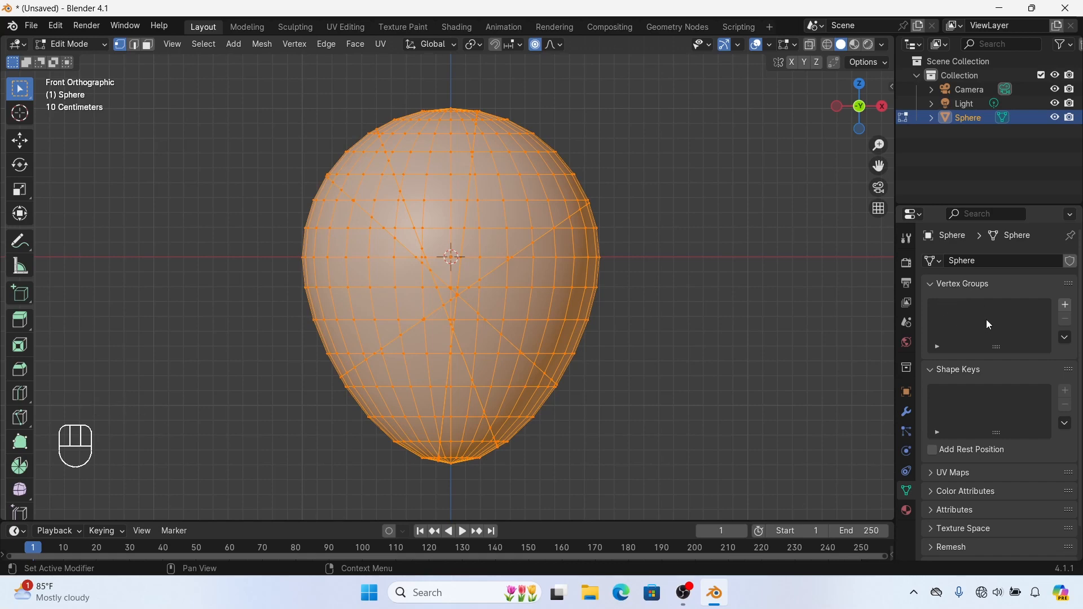
click(1066, 304)
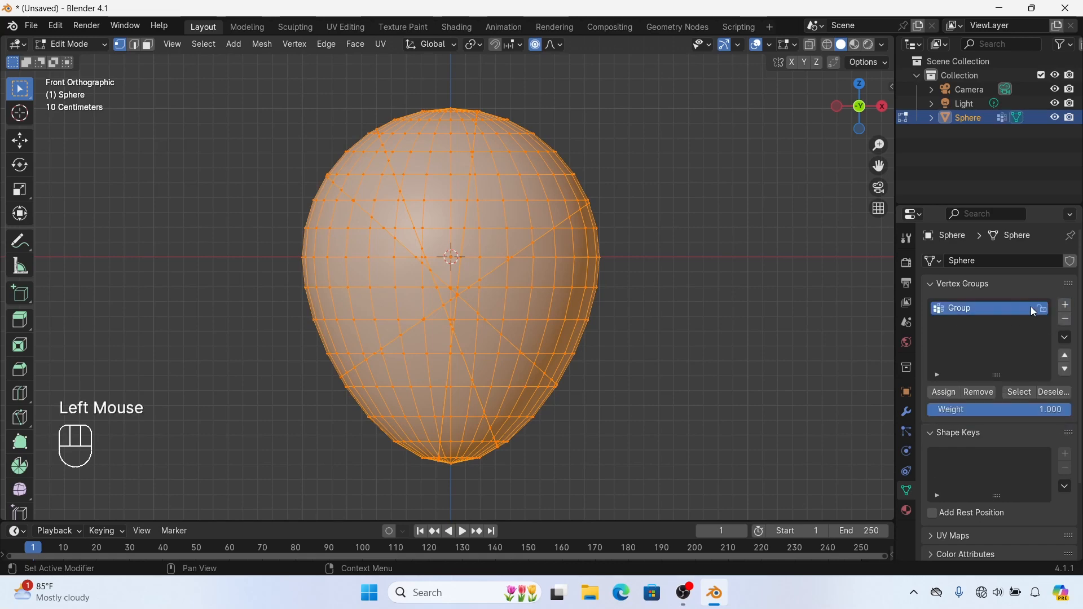
Rename the vertex group "potongan pecahan" and assign all the selected vertices to it
double_click(958, 309)
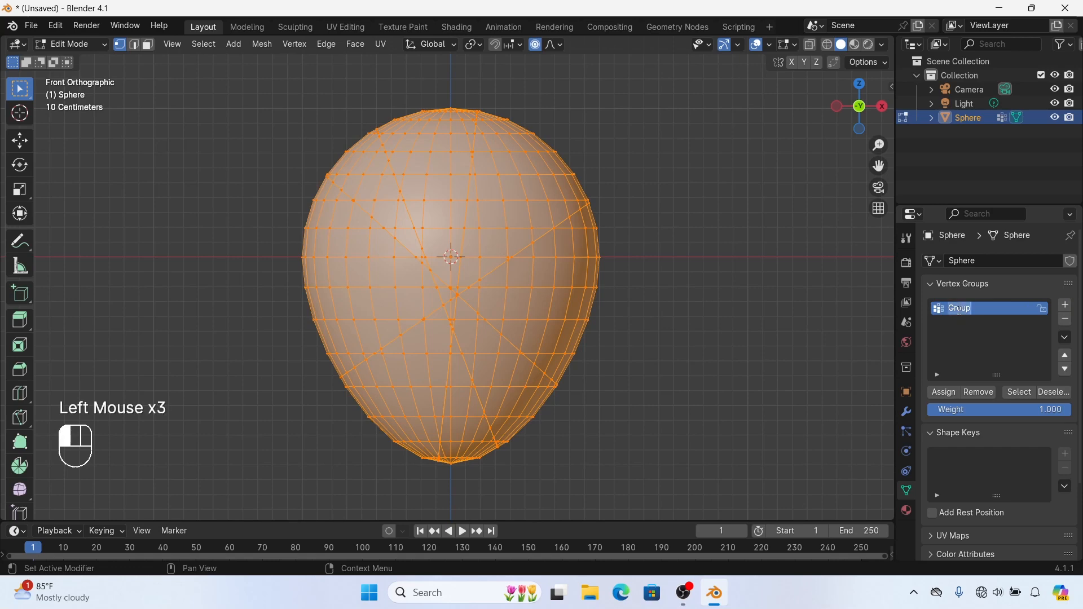
text(poion)
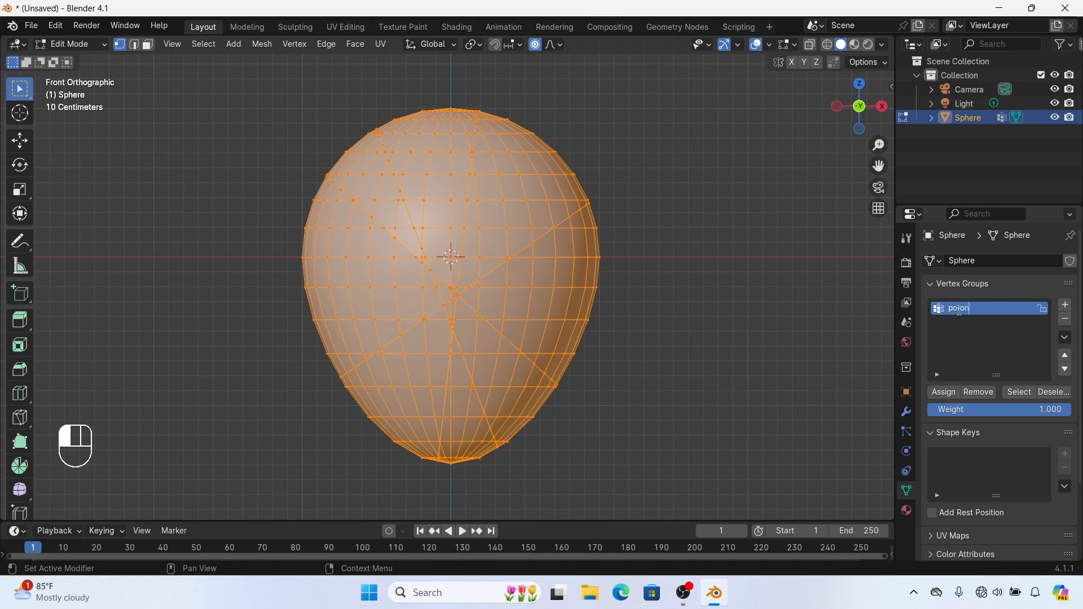
text(gan pecahan)
key(Return)
click(936, 393)
click(937, 392)
click(937, 392)
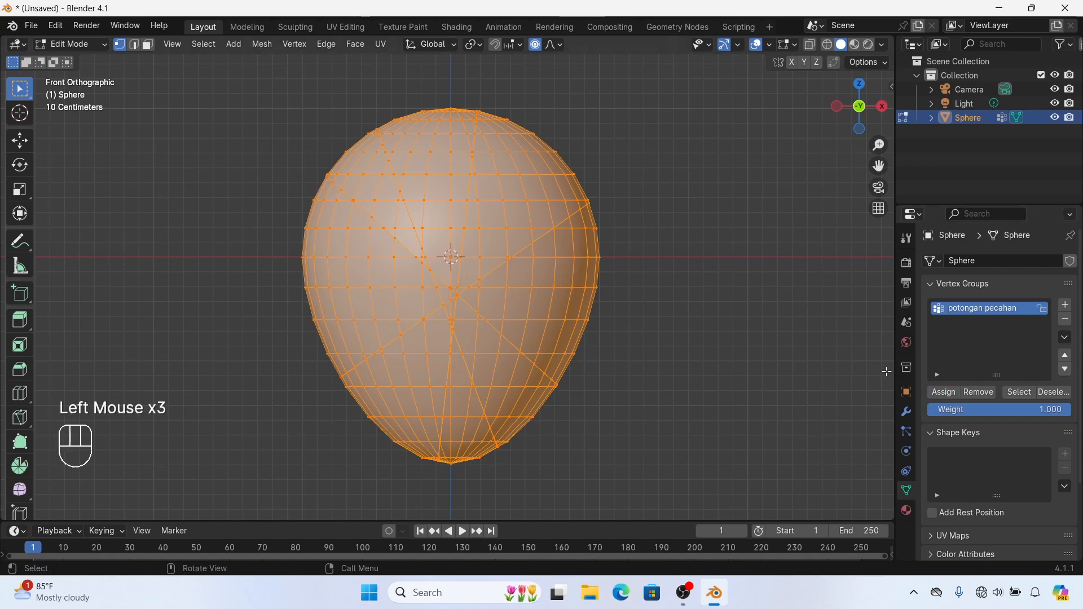
Return to Object Mode and add a Force type force field at the balloon's centre
click(86, 45)
click(87, 63)
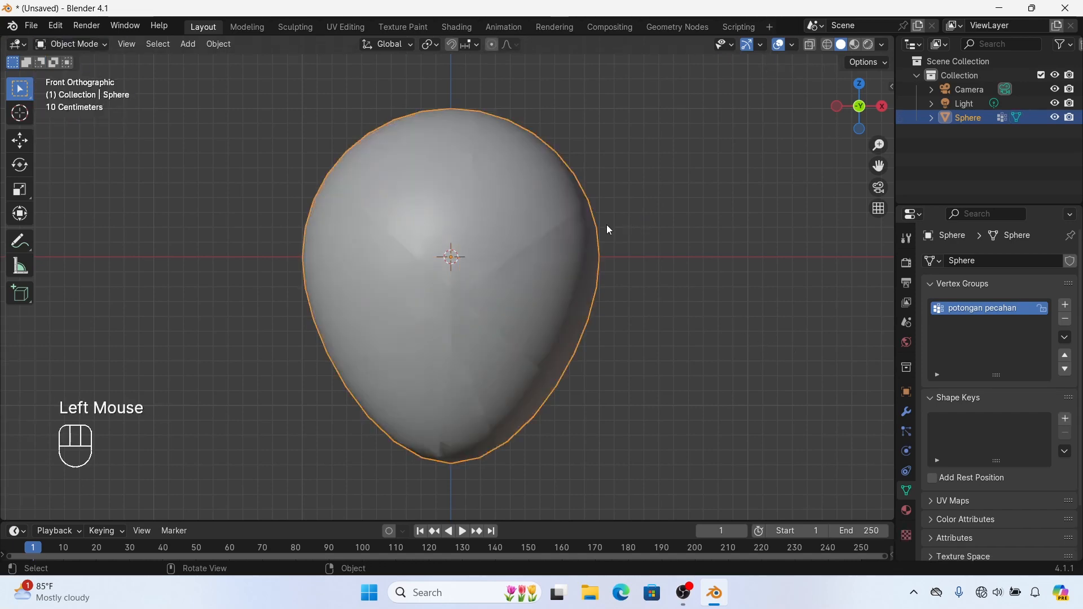
scroll(607, 225, down, 2)
scroll(607, 228, up, 1)
scroll(606, 228, down, 1)
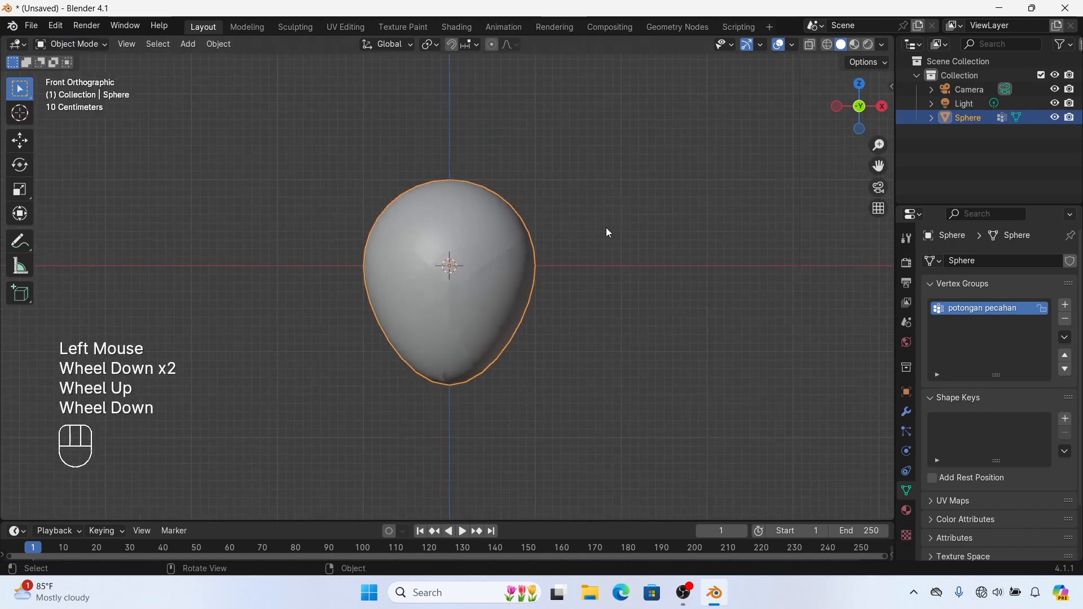
click(186, 45)
mouse_move(219, 303)
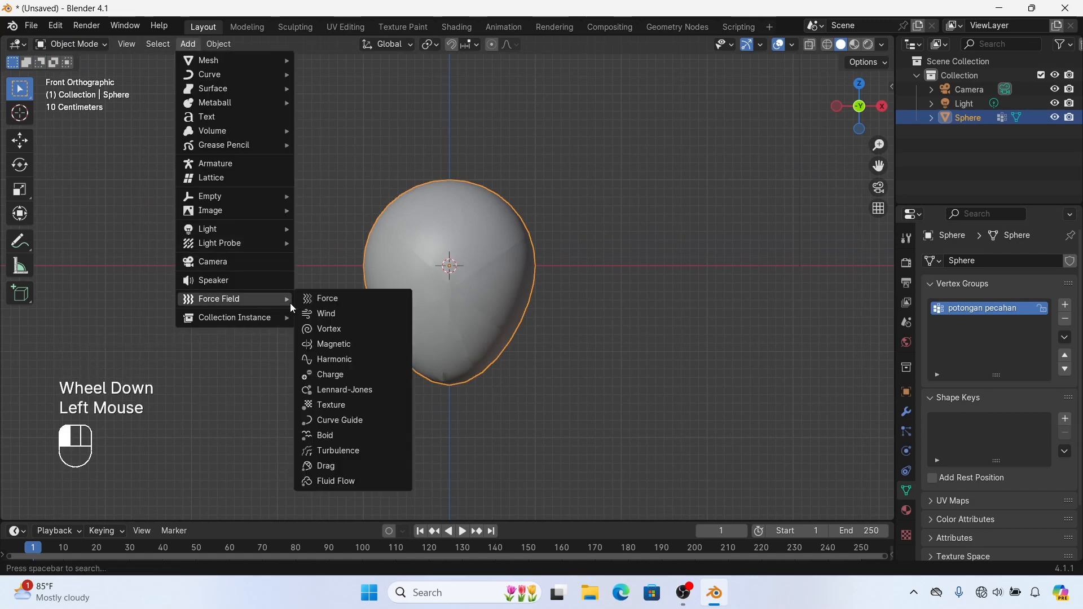
click(326, 300)
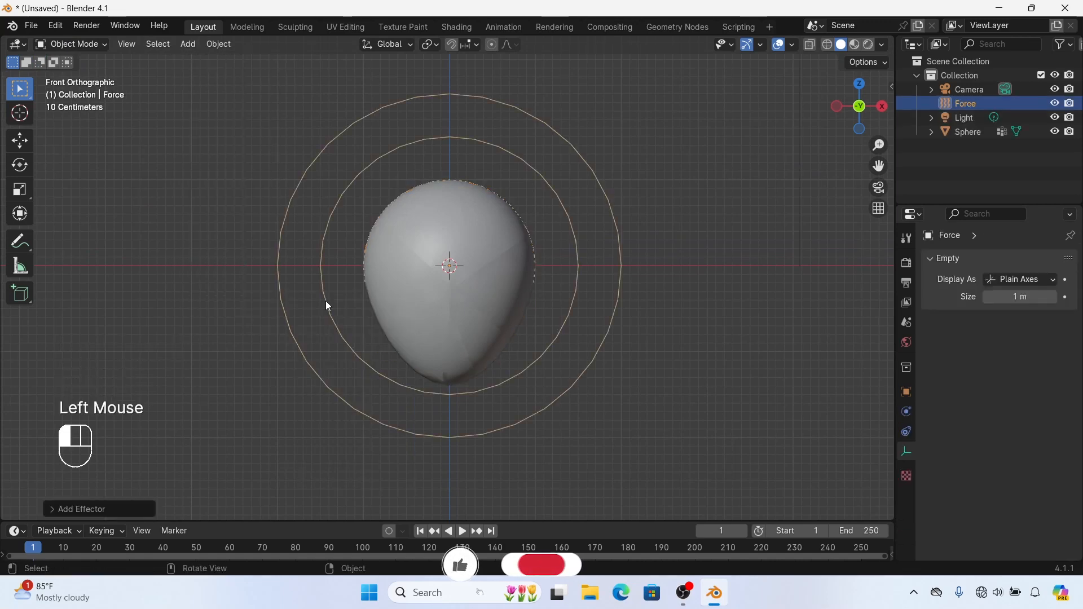
click(652, 225)
click(616, 226)
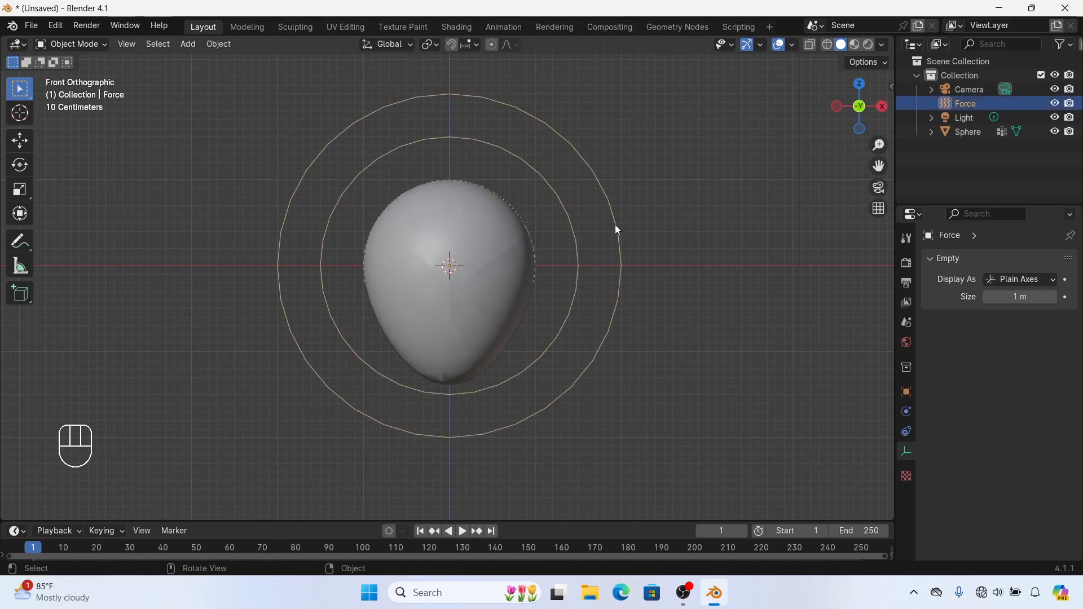
Add a Plain Axes empty and move it along X to about -1.27 m, just outside the balloon's left side
click(192, 45)
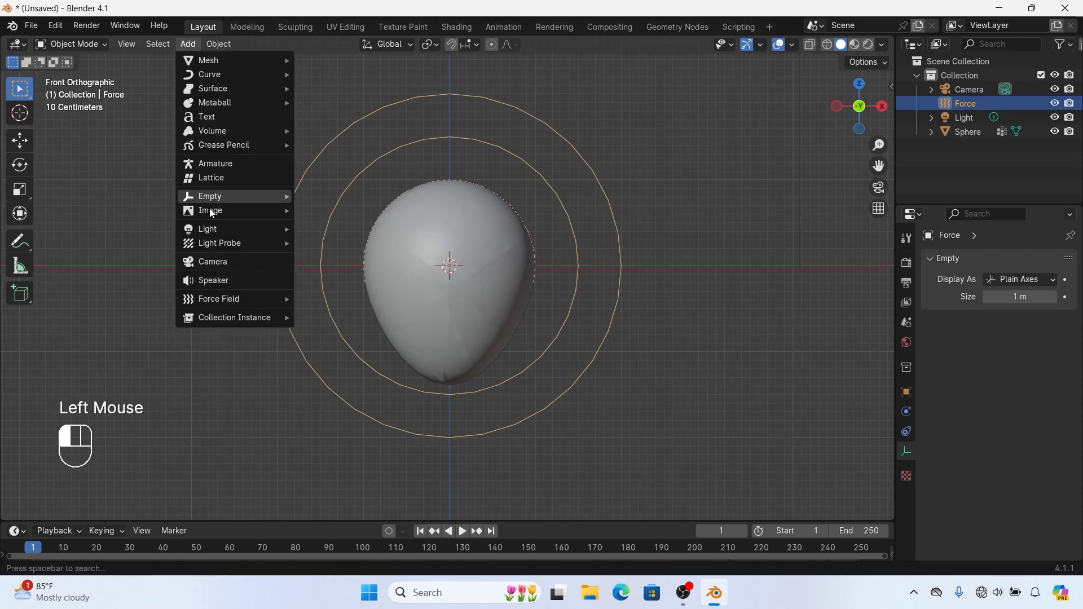
mouse_move(215, 198)
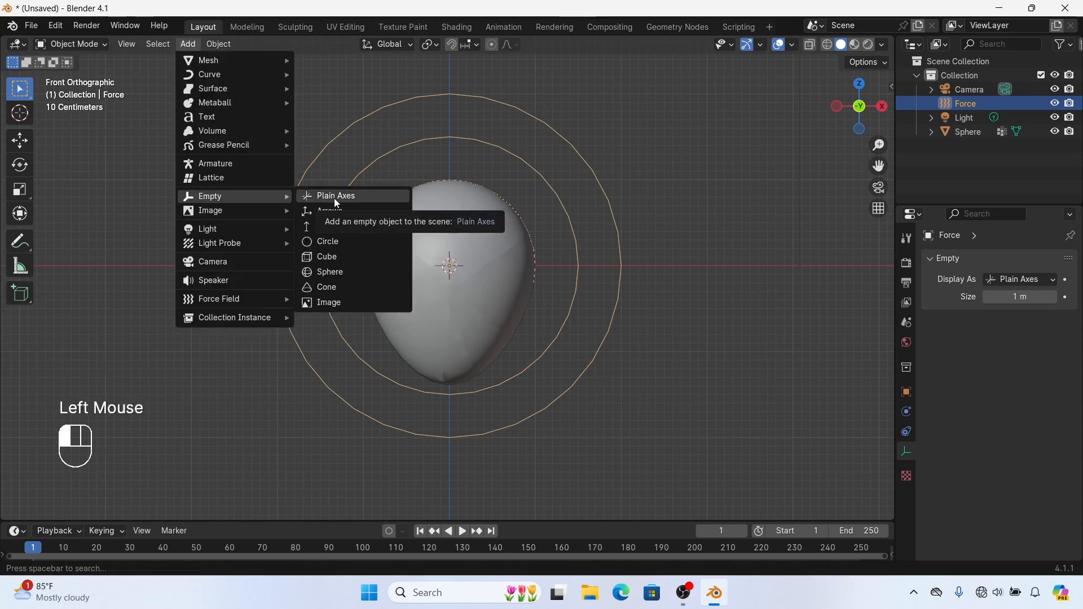
click(336, 201)
click(20, 141)
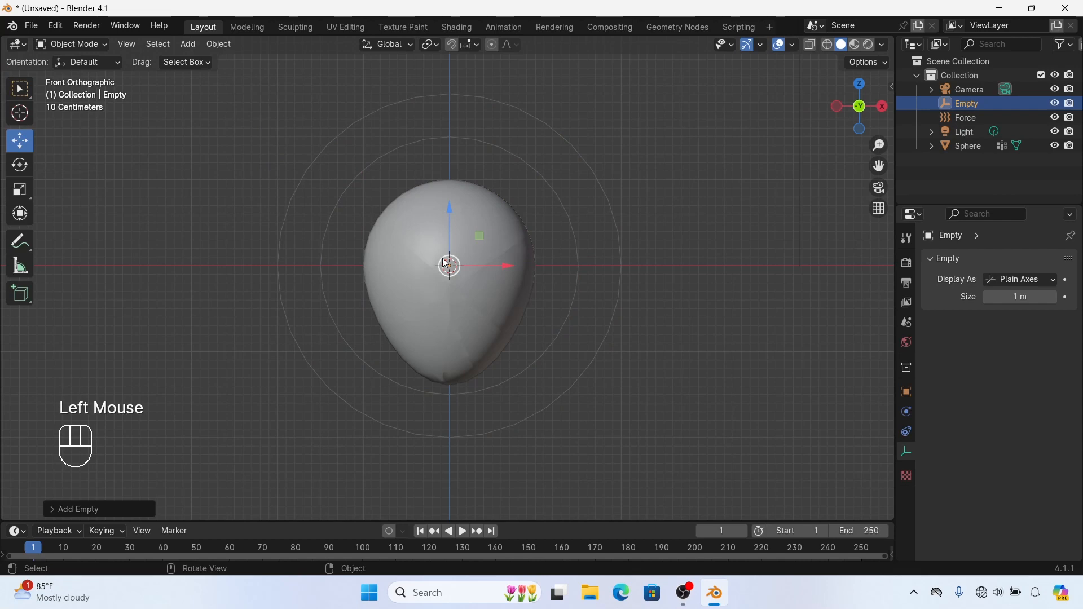
drag(503, 266, 405, 264)
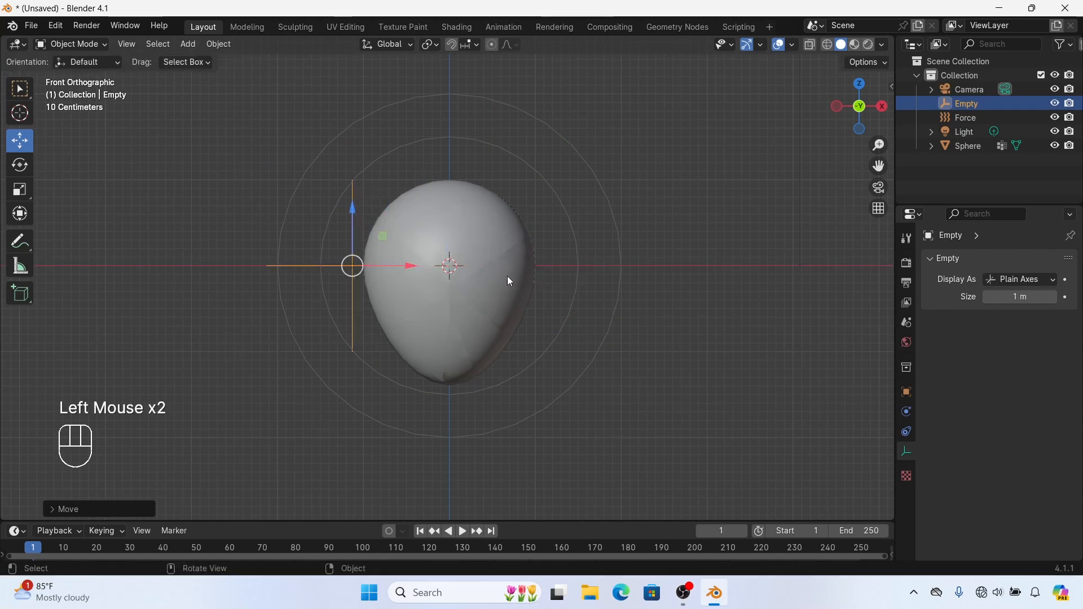
drag(405, 270, 392, 268)
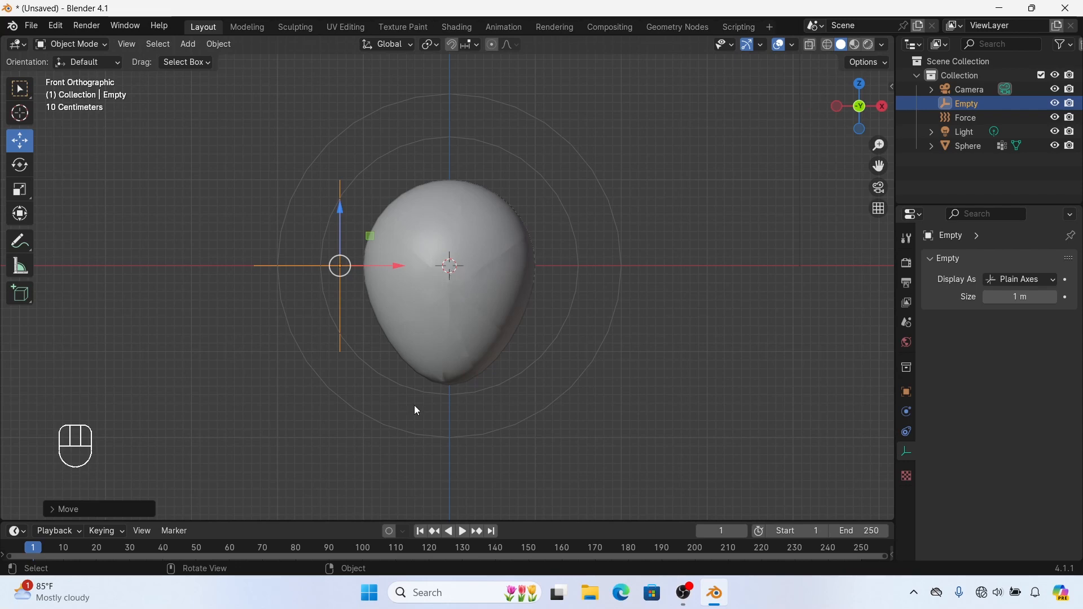
Enlarge the timeline area, set the animation's end frame to 50, and fit the frame range in view
mouse_move(500, 449)
mouse_down()
mouse_move(508, 513)
mouse_move(512, 438)
mouse_up()
click(868, 447)
text(5)
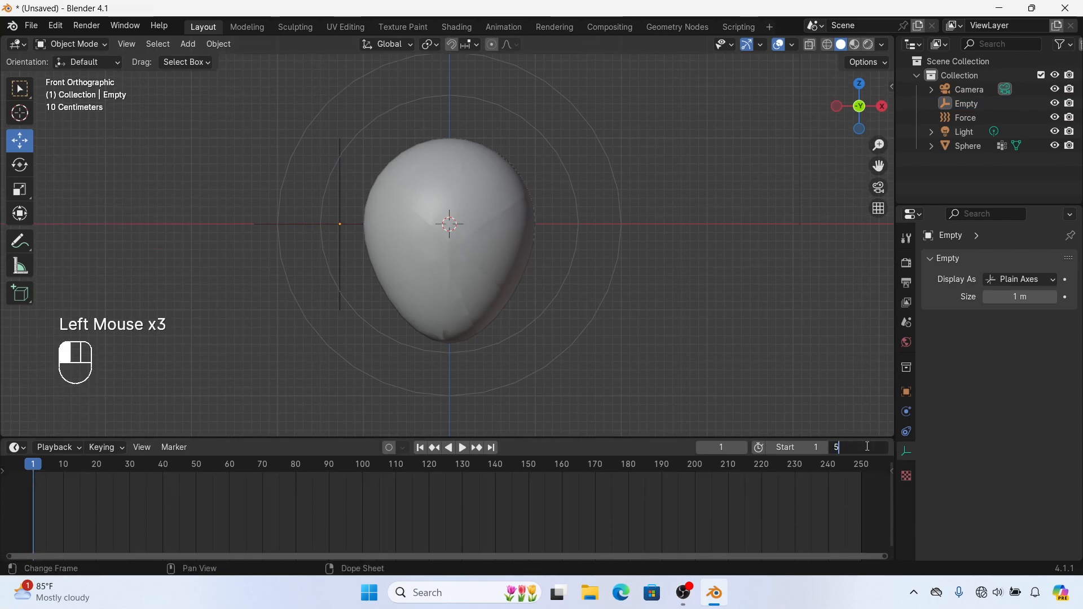
text(0)
key(Return)
middle_drag(307, 495, 573, 515)
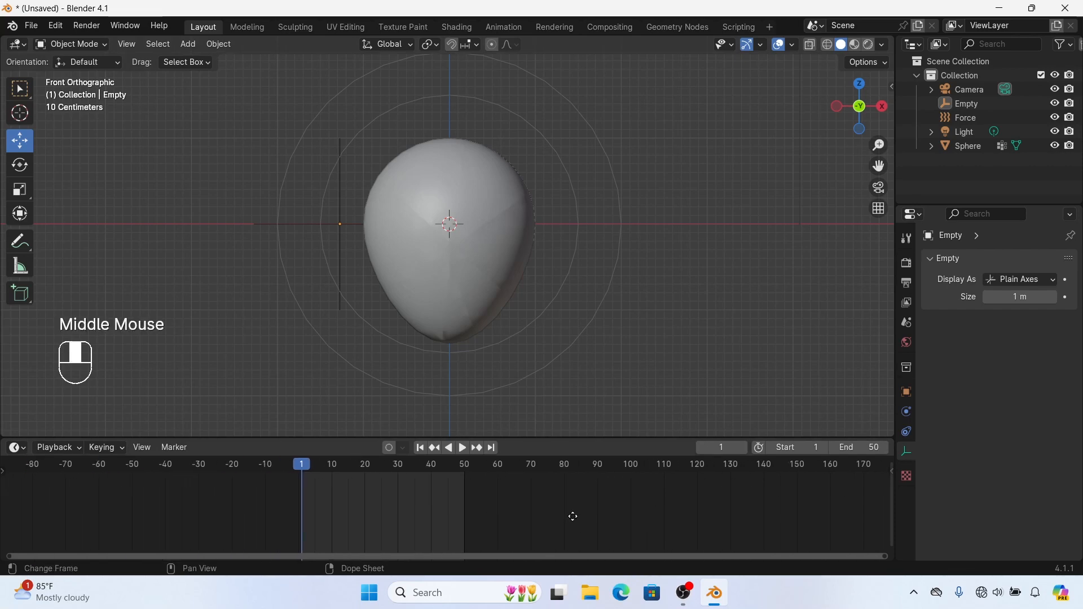
scroll(462, 481, up, 1)
scroll(460, 478, up, 3)
scroll(442, 490, up, 1)
middle_drag(442, 491, 632, 500)
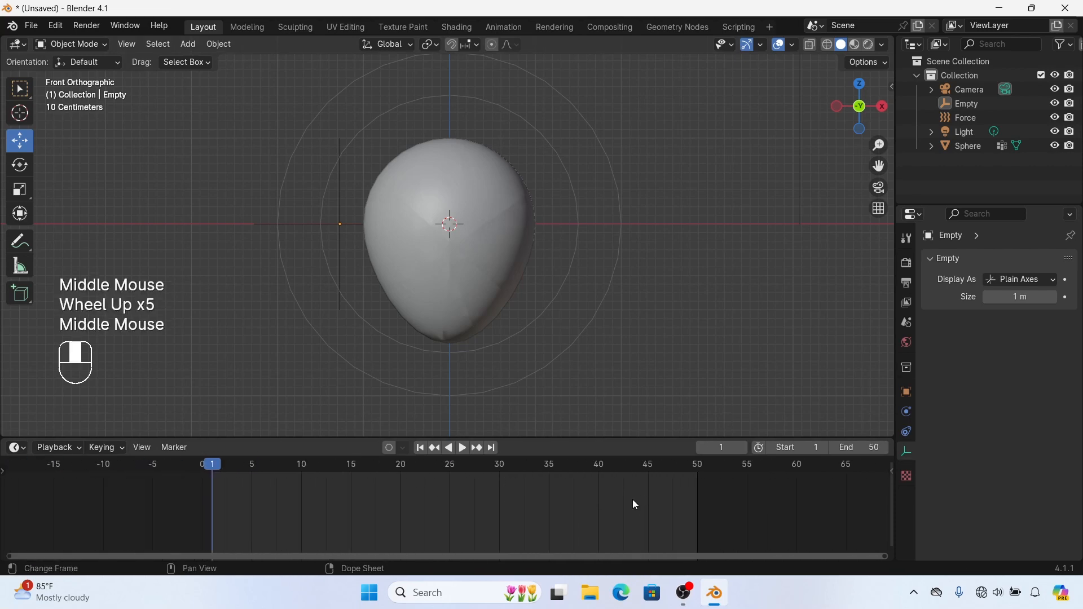
scroll(579, 490, up, 1)
Select the empty and keyframe its X location of -1.2732 m at frames 1 and 20
click(342, 231)
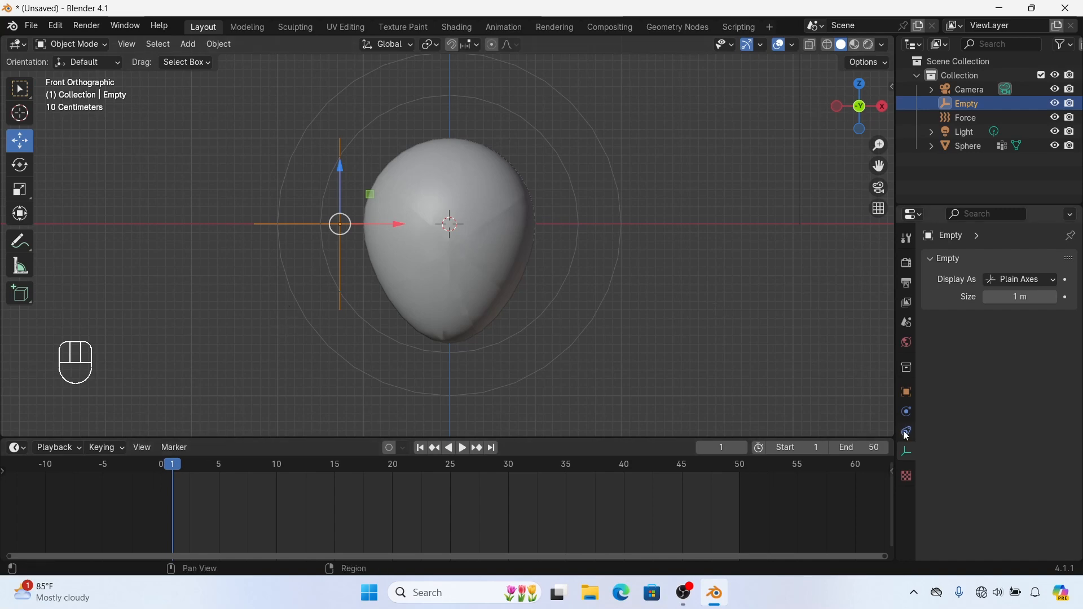
click(907, 392)
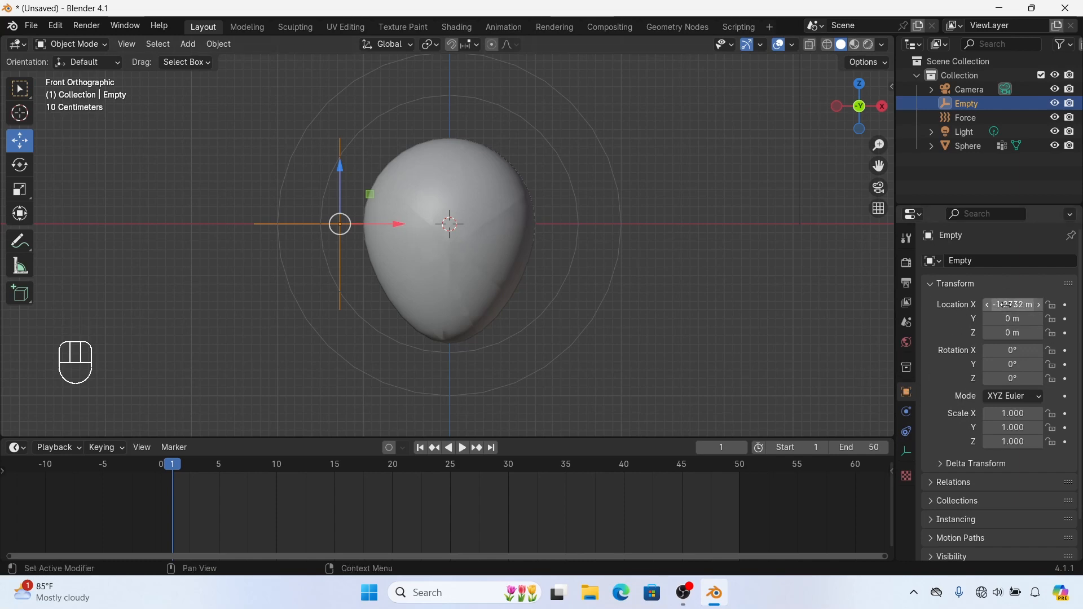
mouse_move(401, 222)
mouse_down()
mouse_move(383, 225)
mouse_move(404, 227)
mouse_up()
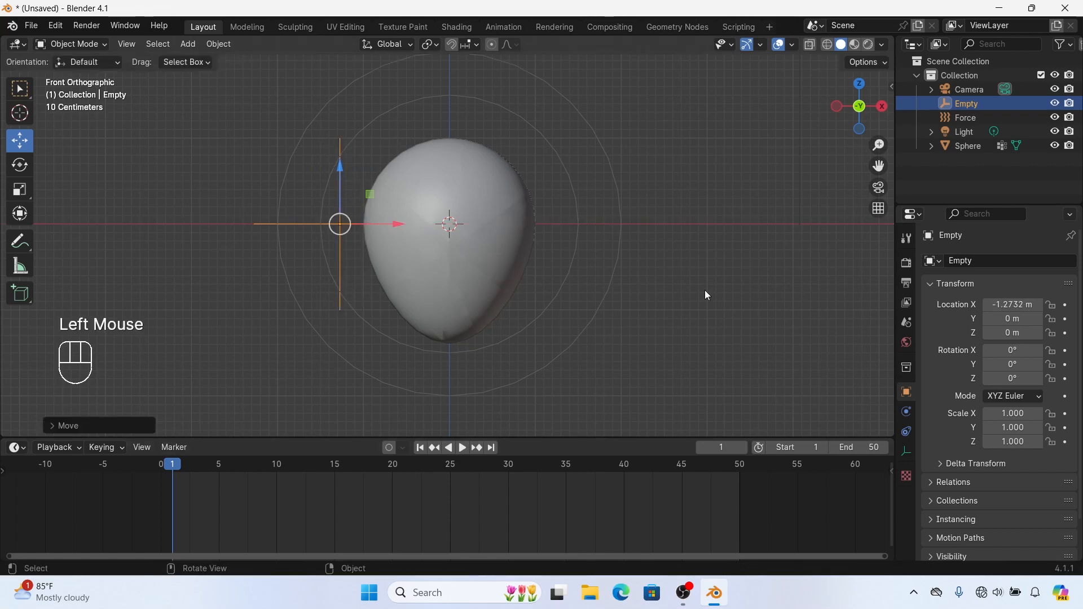
click(1065, 305)
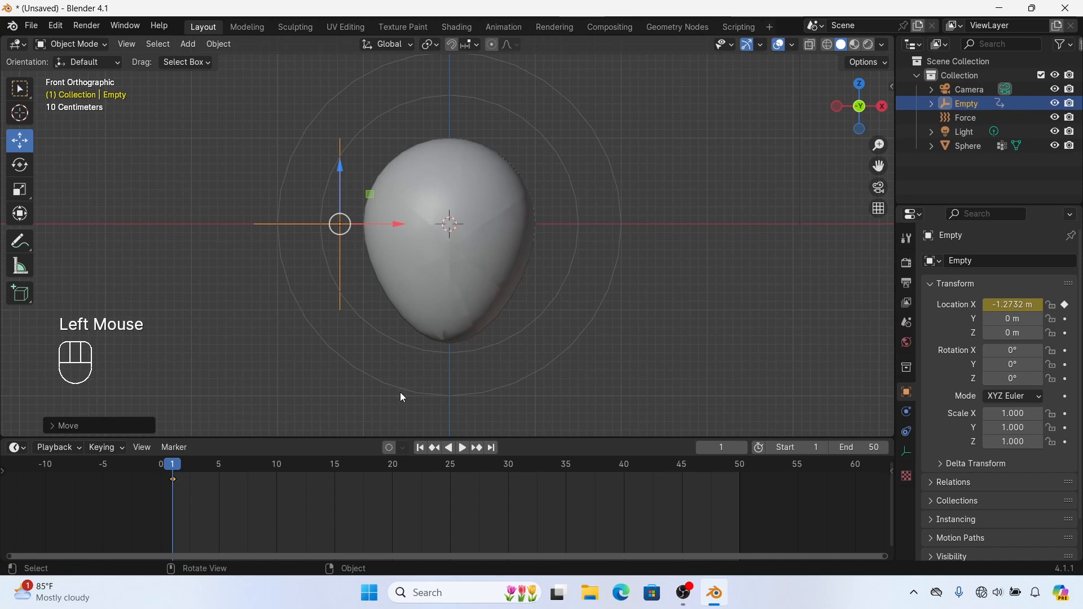
drag(347, 468, 394, 474)
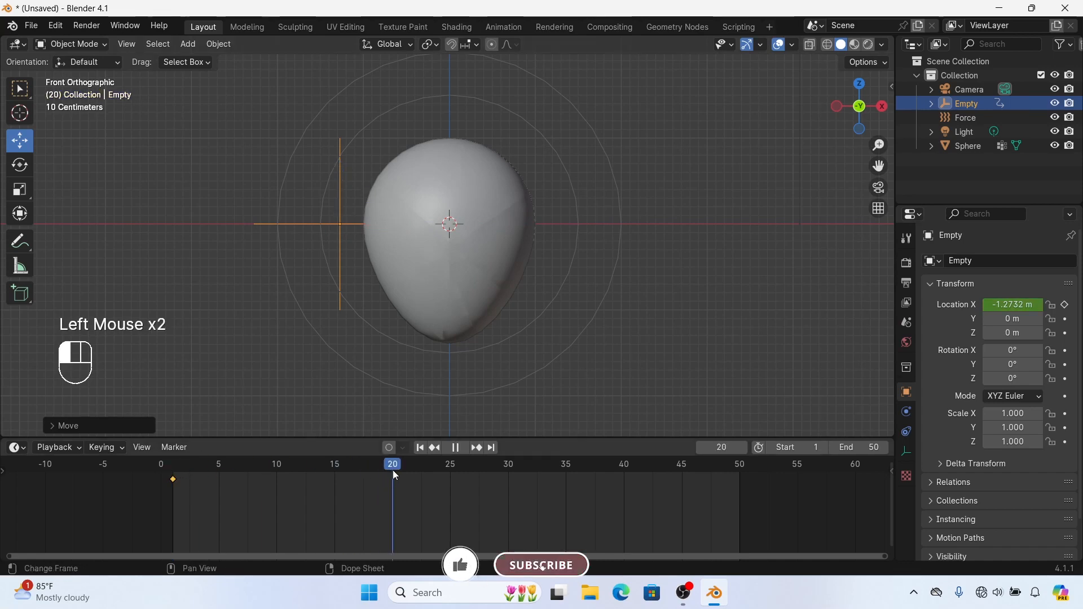
click(1065, 305)
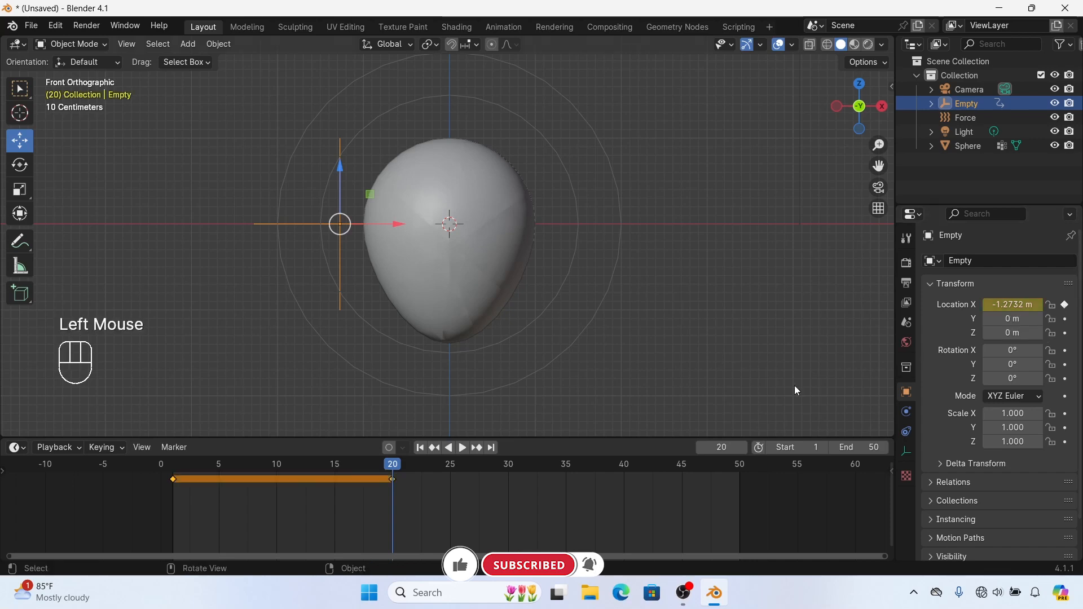
At frame 21, set the empty's X location to 0 m and keyframe it
mouse_move(402, 469)
mouse_down()
mouse_move(283, 463)
mouse_move(404, 473)
mouse_up()
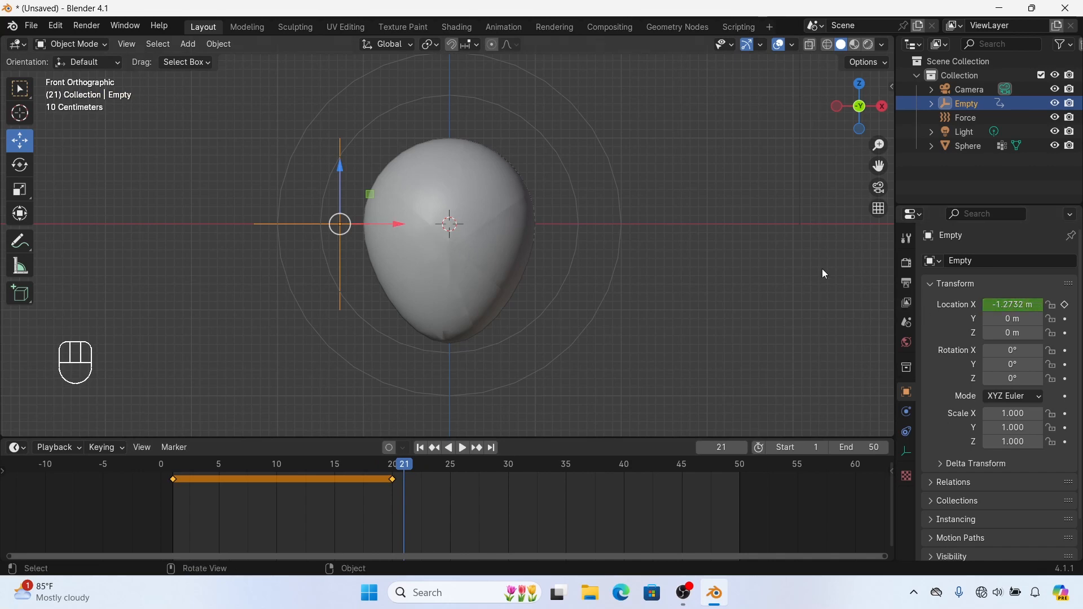
click(1013, 305)
text(0)
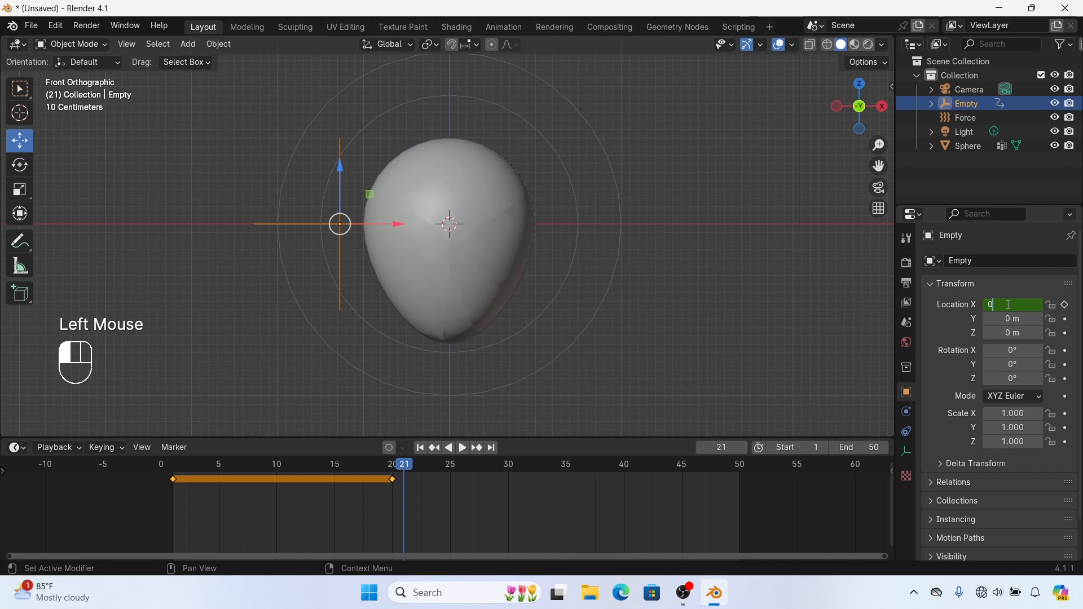
key(Return)
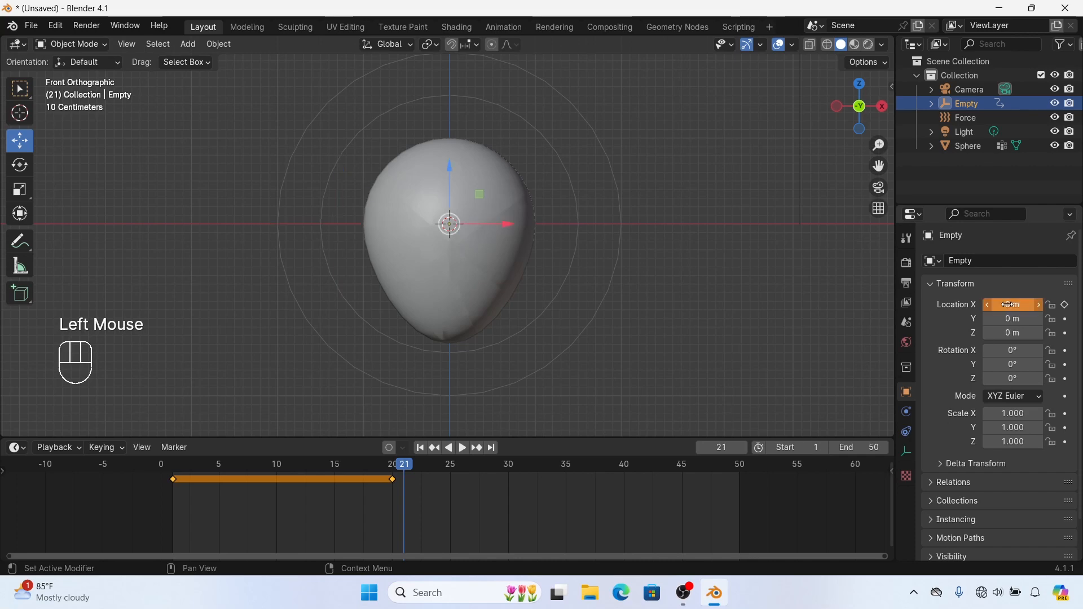
click(1065, 305)
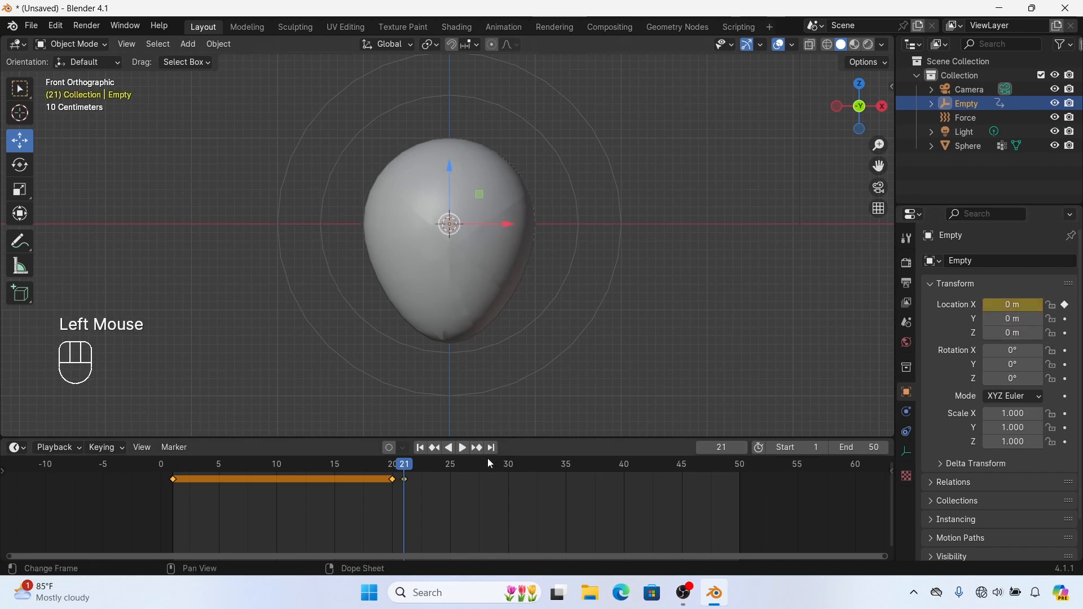
Check the empty's position at frames 21 and 20 with X-ray temporarily enabled
mouse_move(407, 465)
mouse_down()
mouse_move(392, 466)
mouse_move(406, 467)
mouse_up()
click(807, 48)
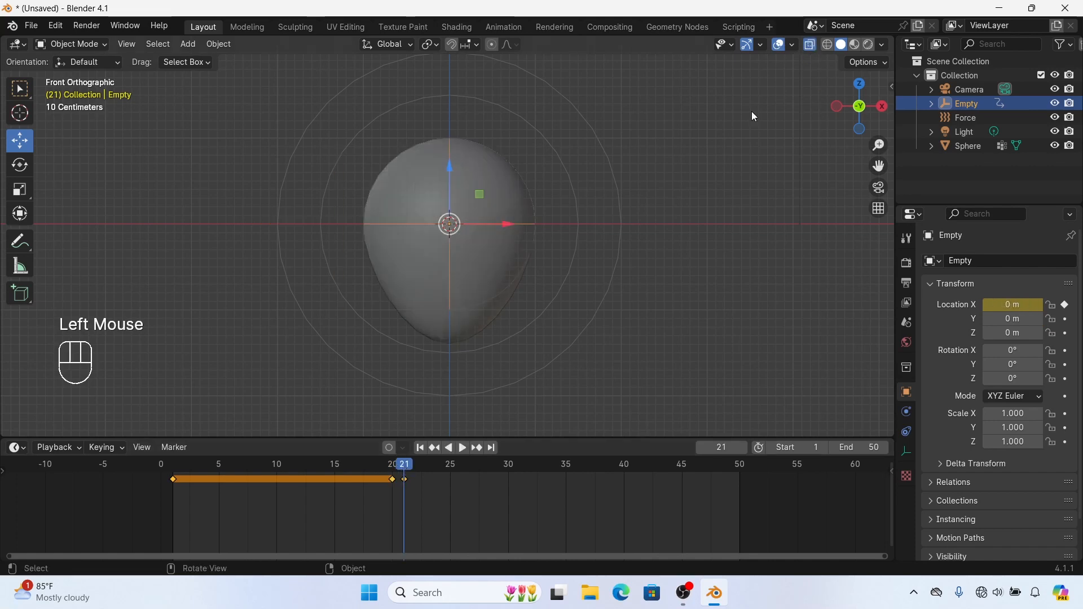
mouse_move(408, 470)
mouse_down()
mouse_move(391, 467)
mouse_move(413, 476)
mouse_move(189, 481)
mouse_move(408, 478)
mouse_move(391, 473)
mouse_move(408, 483)
mouse_move(394, 479)
mouse_up()
scroll(580, 218, up, 1)
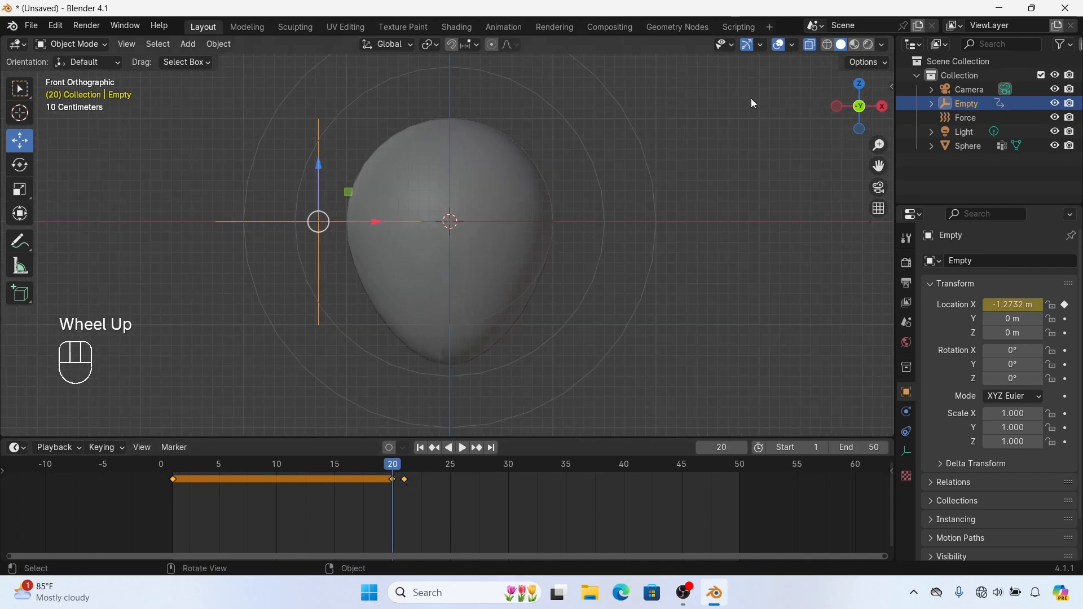
click(809, 48)
Examine the balloon, the empty and the force field in perspective by selecting each of them
middle_drag(701, 230, 676, 261)
scroll(677, 262, down, 2)
click(676, 261)
click(465, 206)
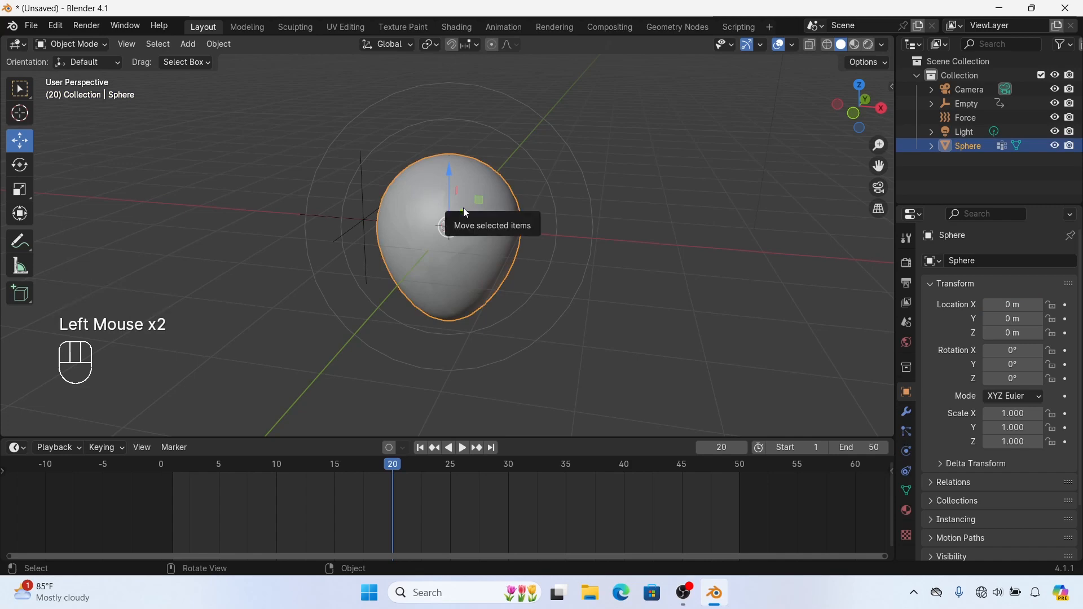
click(392, 138)
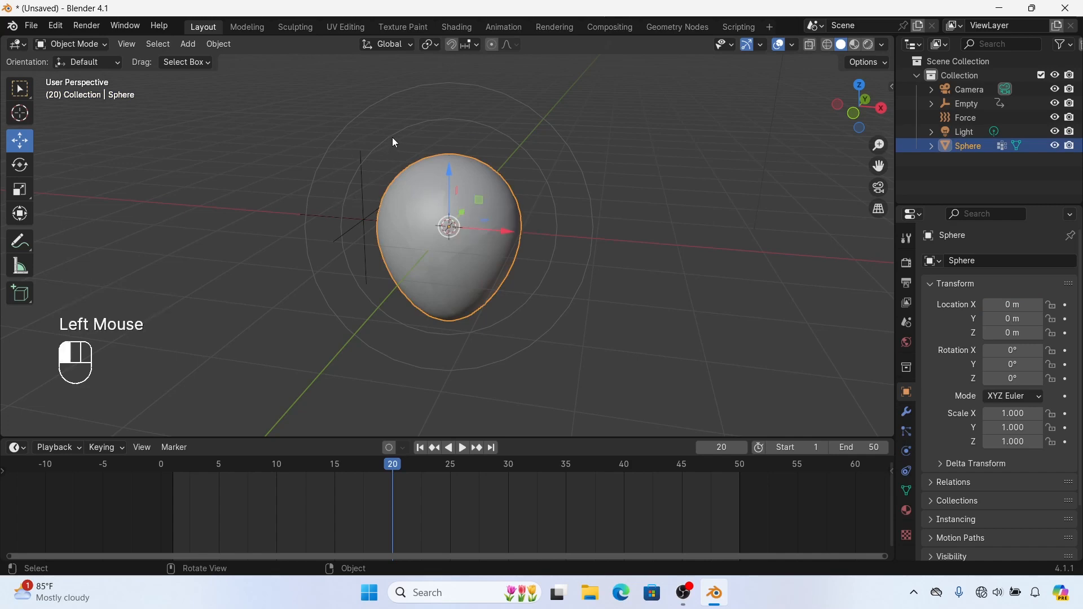
click(364, 219)
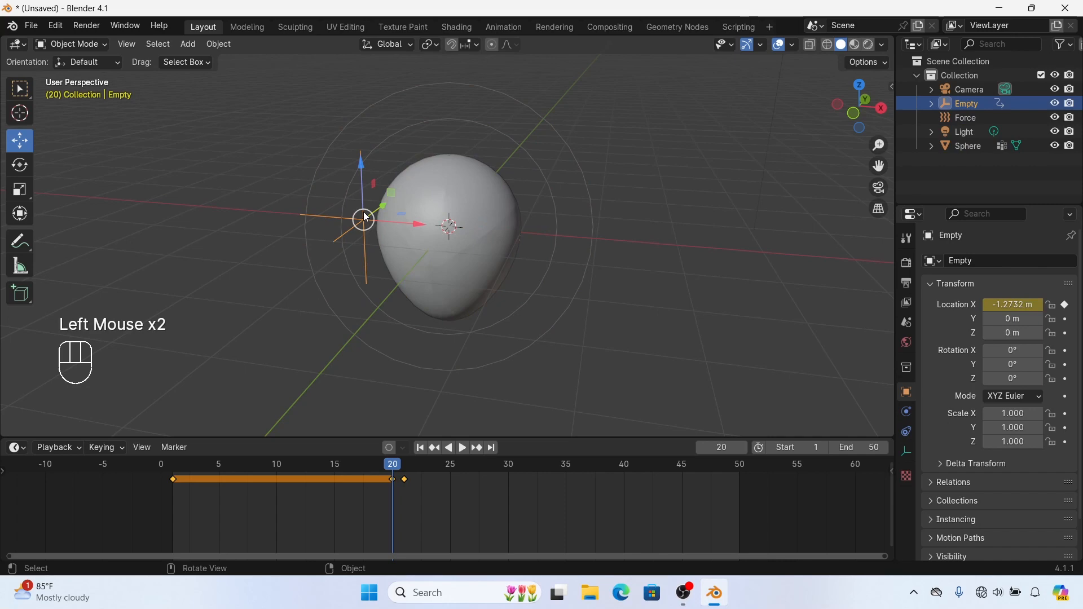
click(446, 198)
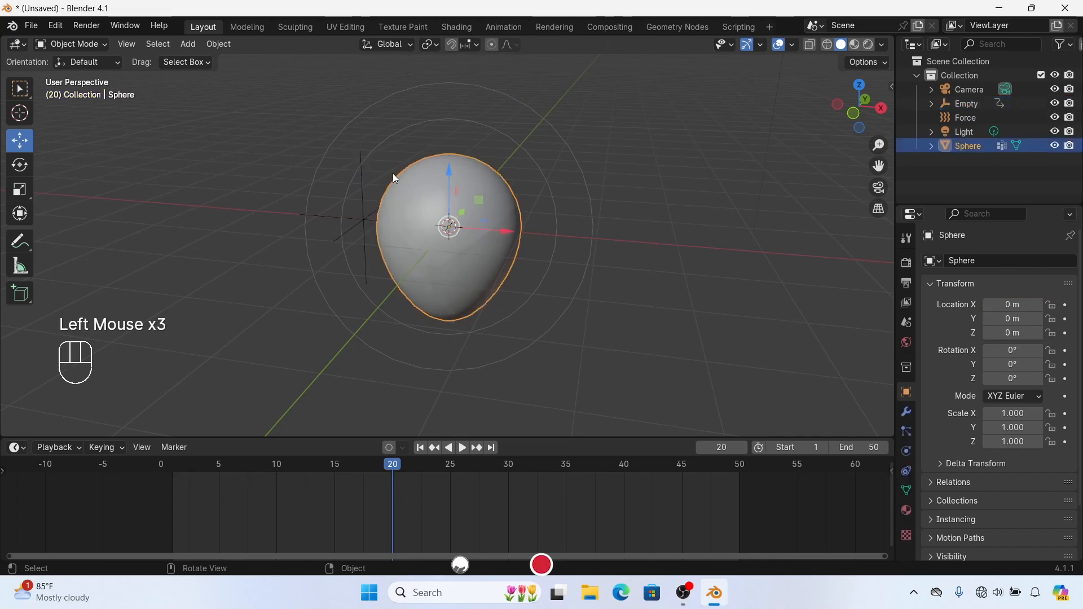
click(373, 170)
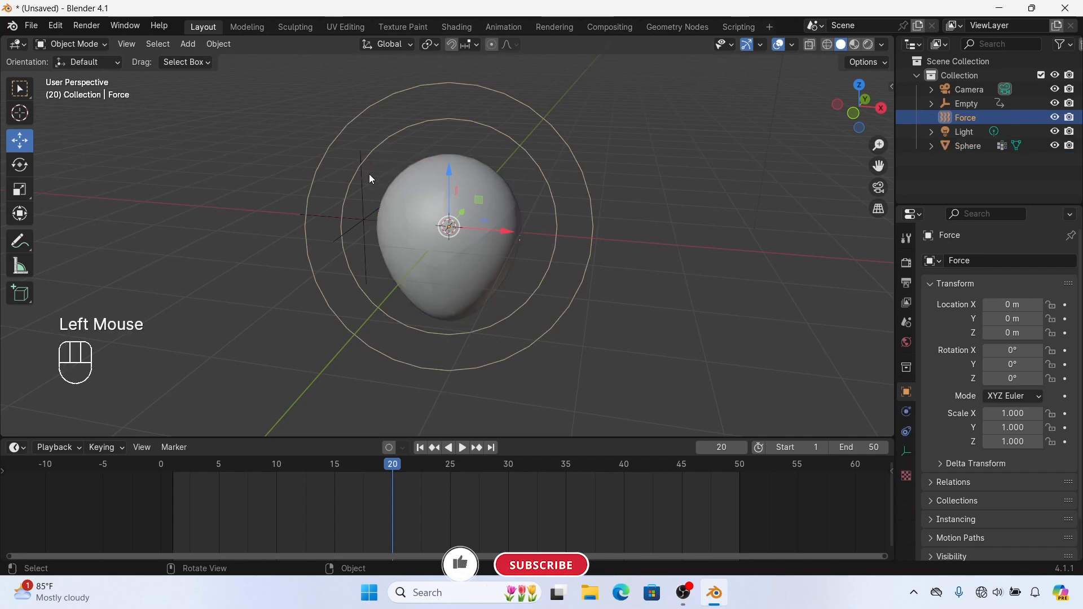
drag(320, 138, 361, 185)
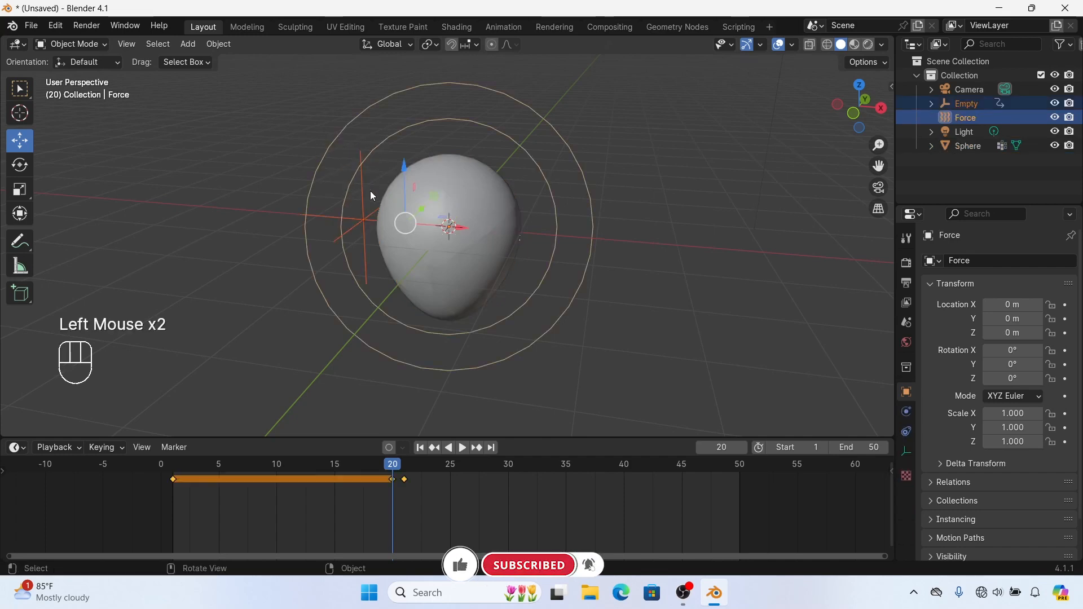
click(532, 193)
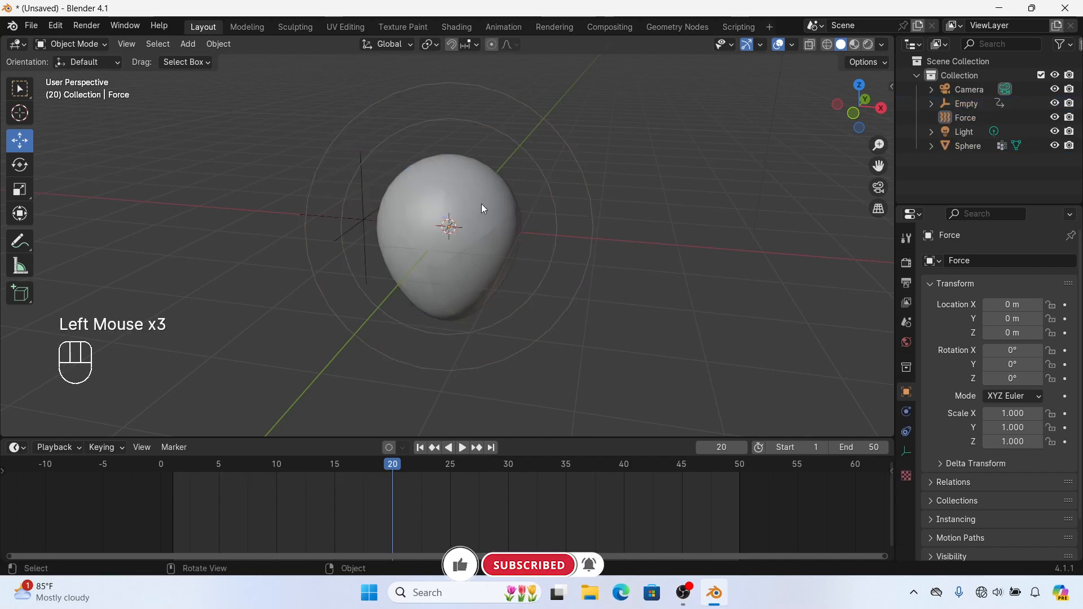
Add a Vertex Weight Proximity modifier to the balloon mesh
click(468, 186)
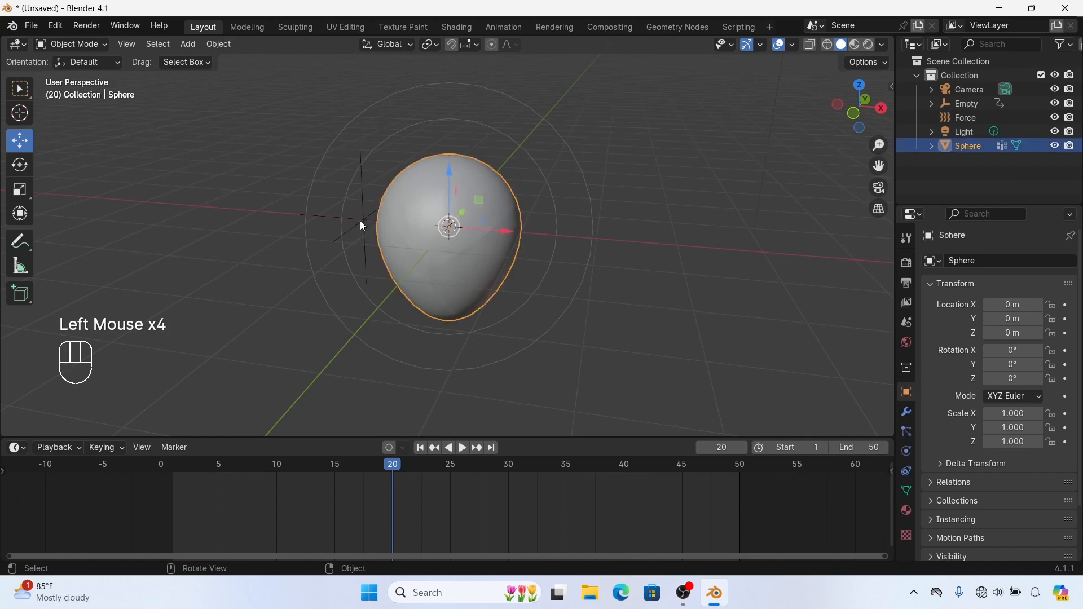
click(906, 412)
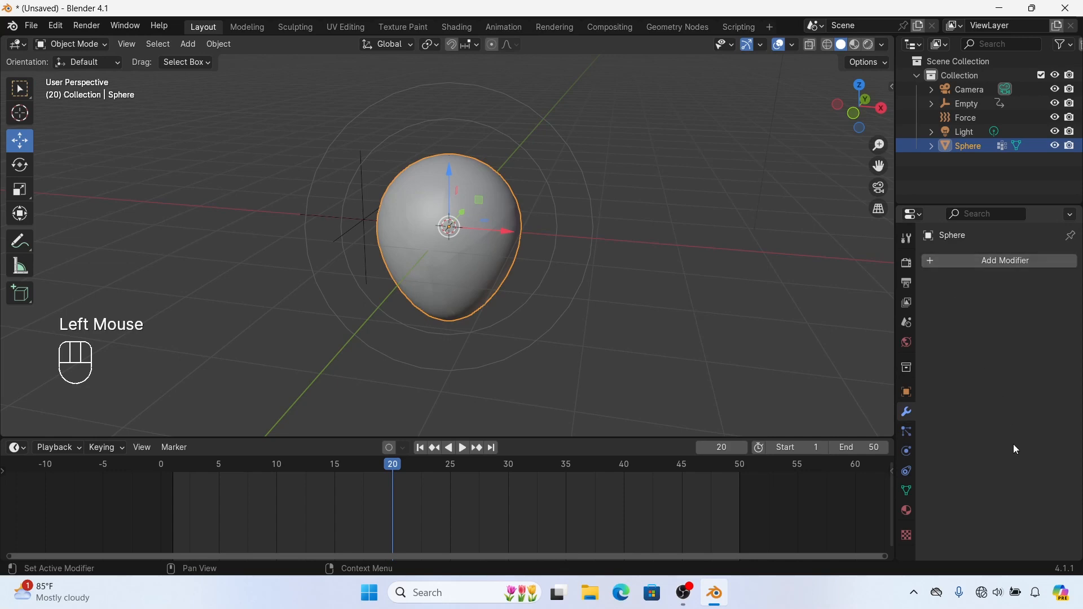
click(951, 262)
mouse_move(951, 261)
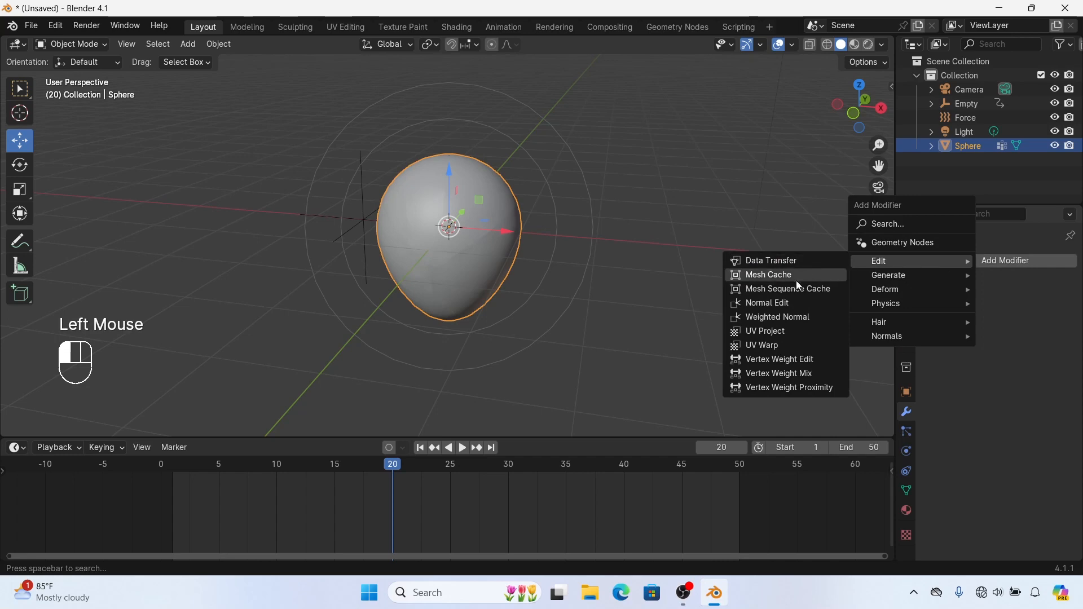
click(777, 389)
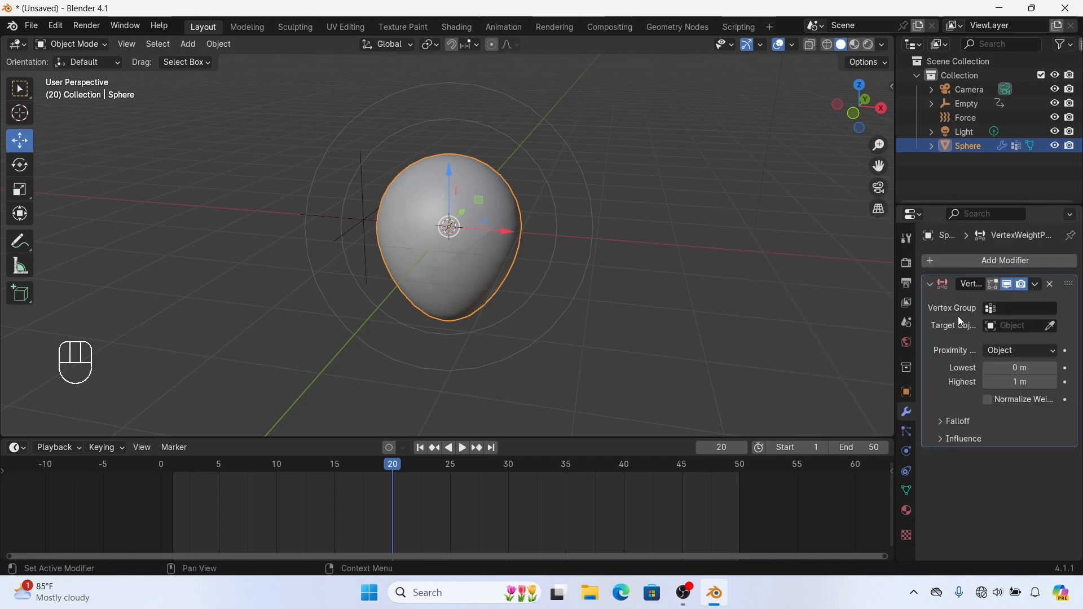
In the Vertex Weight Proximity modifier, set the vertex group to "potongan pecahan" and the target object to Empty
drag(896, 322, 867, 321)
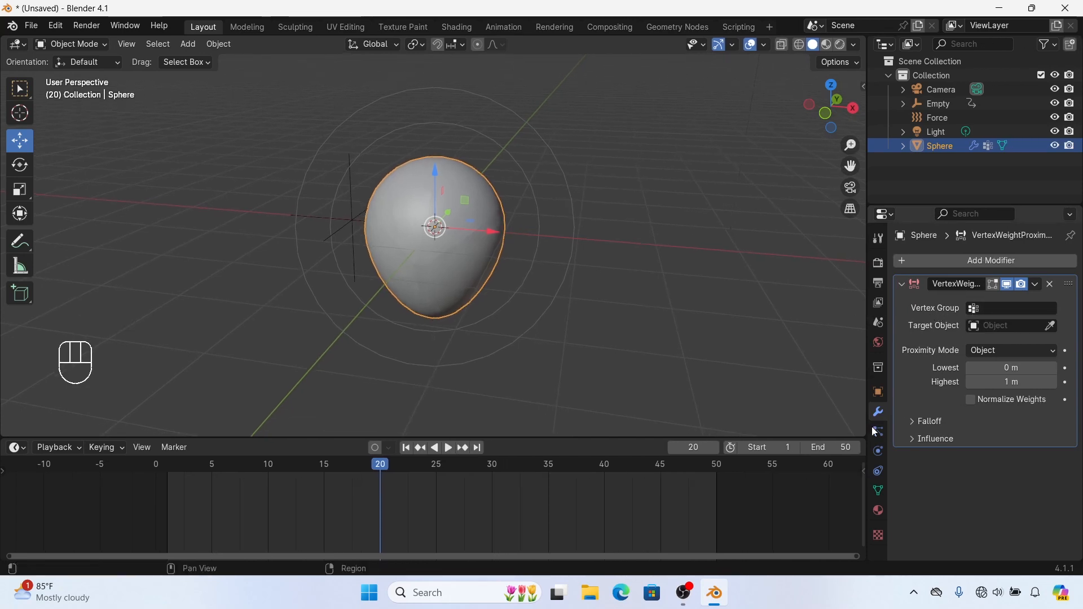
click(879, 491)
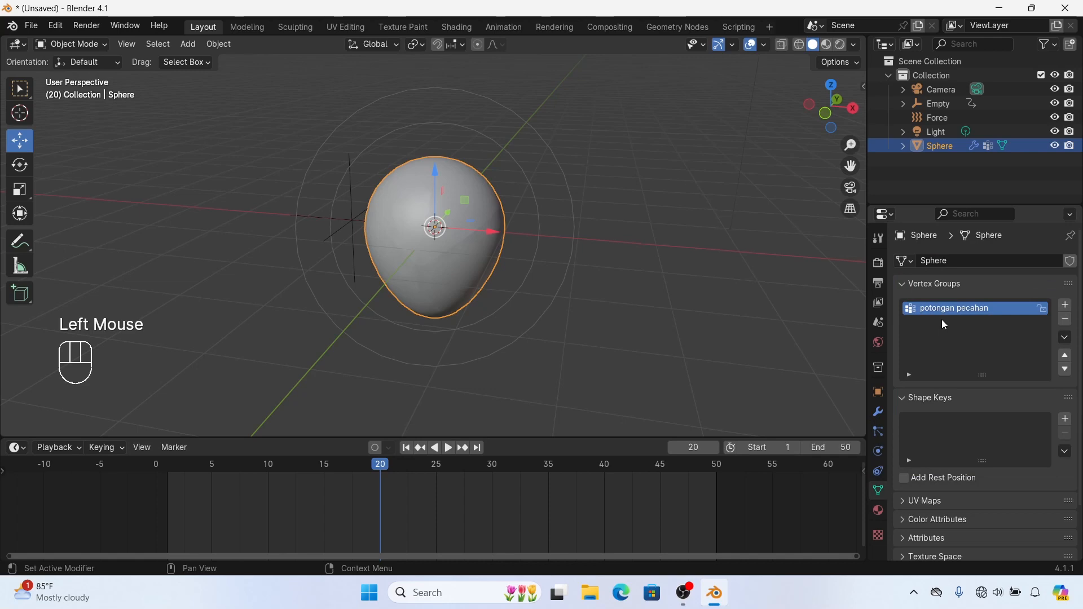
click(879, 412)
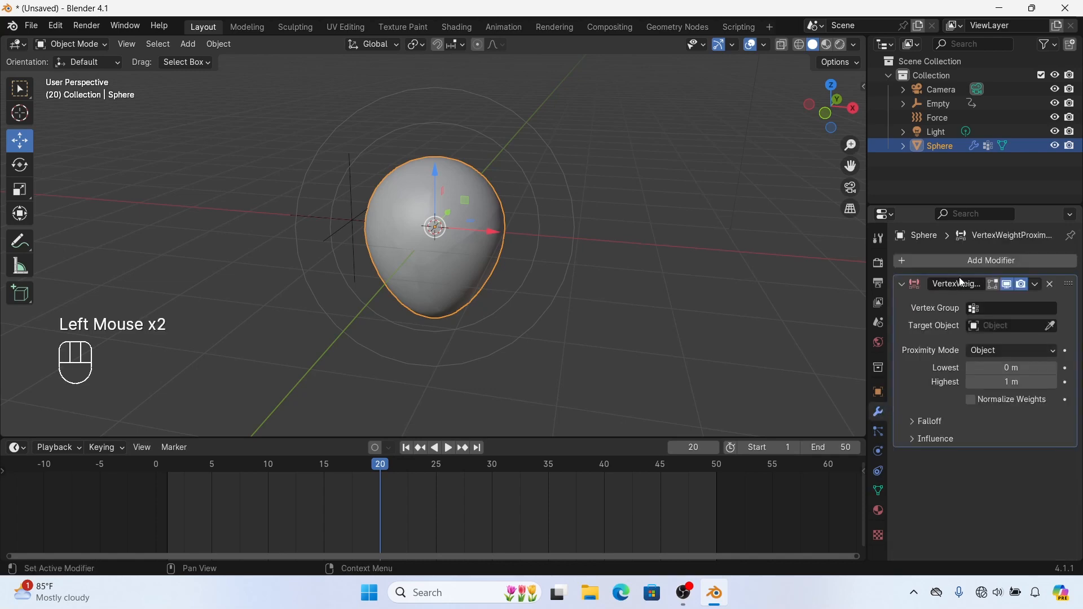
click(975, 311)
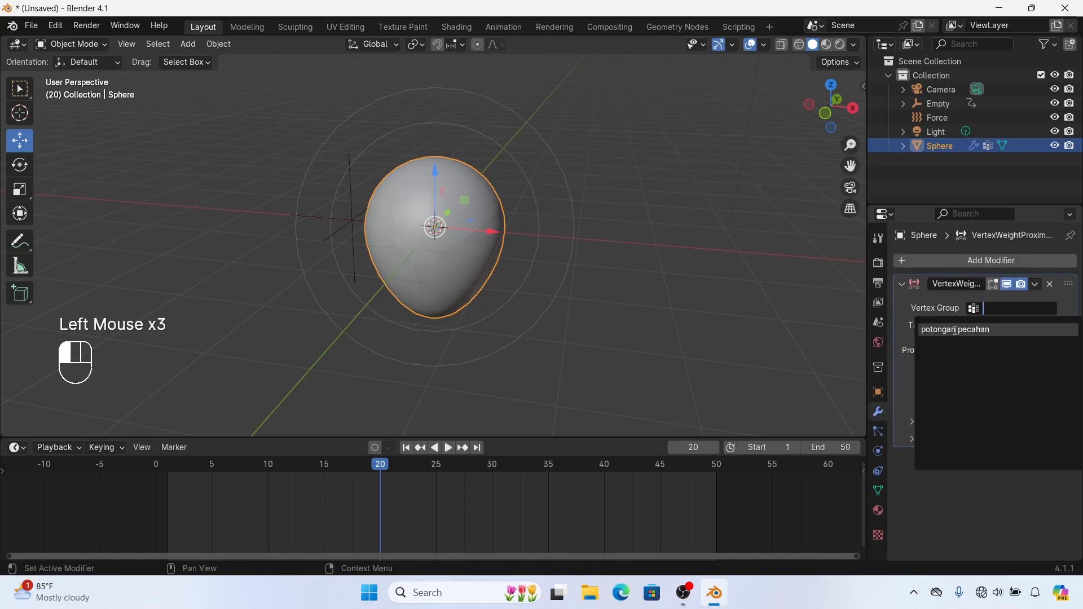
click(954, 330)
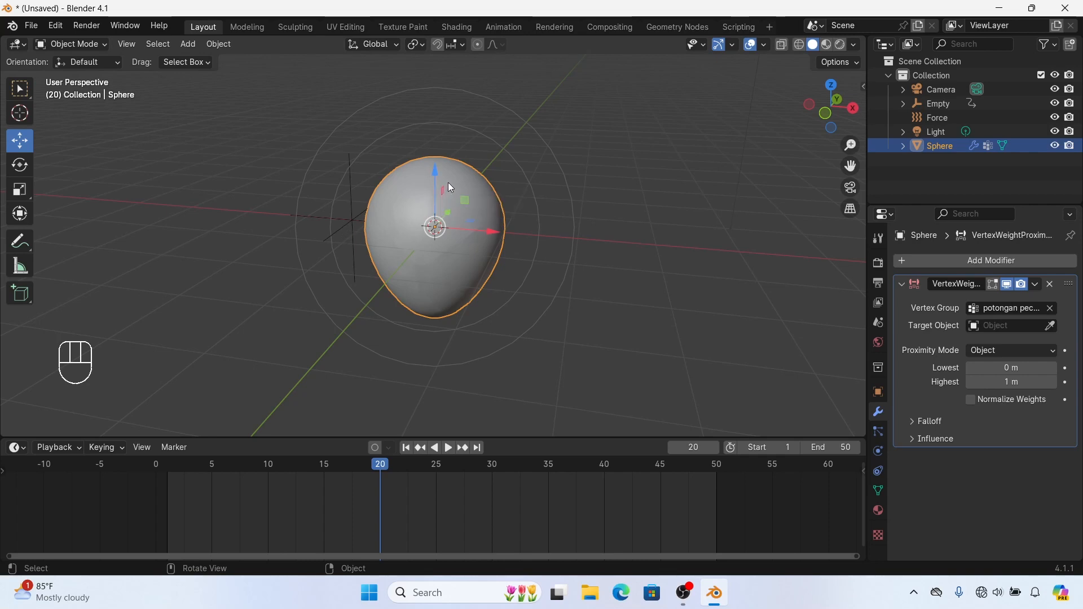
click(977, 326)
click(950, 362)
Check the balloon's vertex weights in Weight Paint mode around frames 19 and 20, and return to Object Mode
click(79, 45)
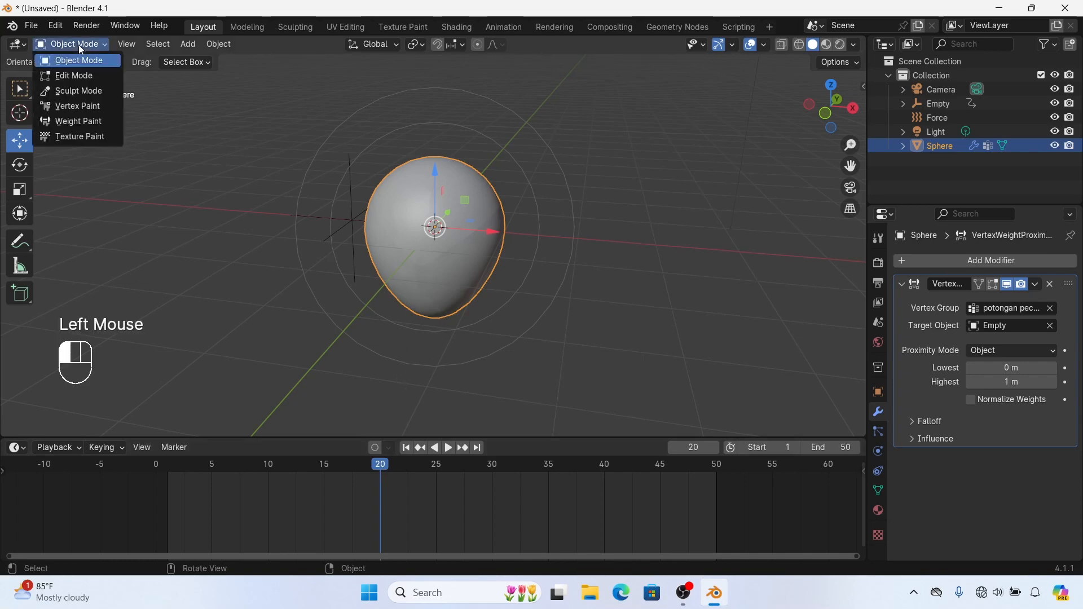
click(83, 124)
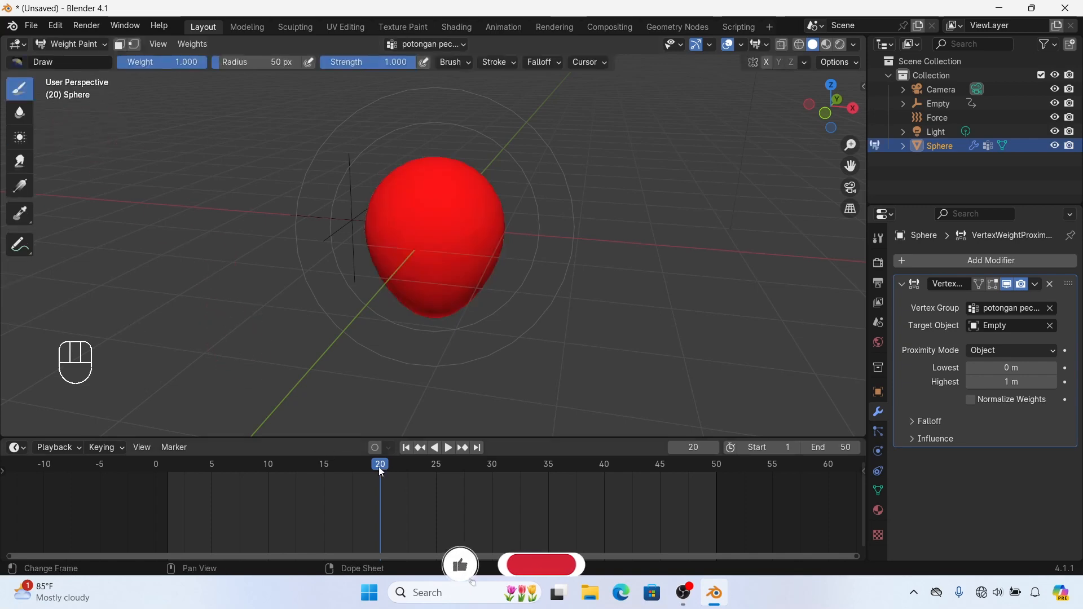
mouse_move(378, 466)
mouse_down()
mouse_move(357, 474)
mouse_move(395, 471)
mouse_move(370, 469)
mouse_up()
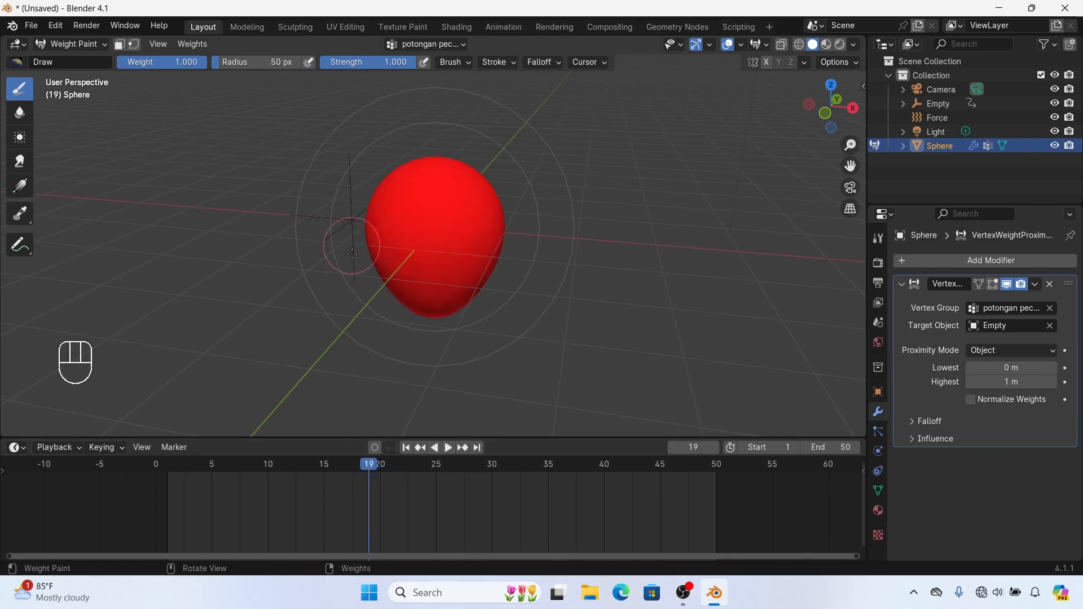
mouse_move(374, 464)
mouse_down()
mouse_move(393, 468)
mouse_move(373, 464)
mouse_up()
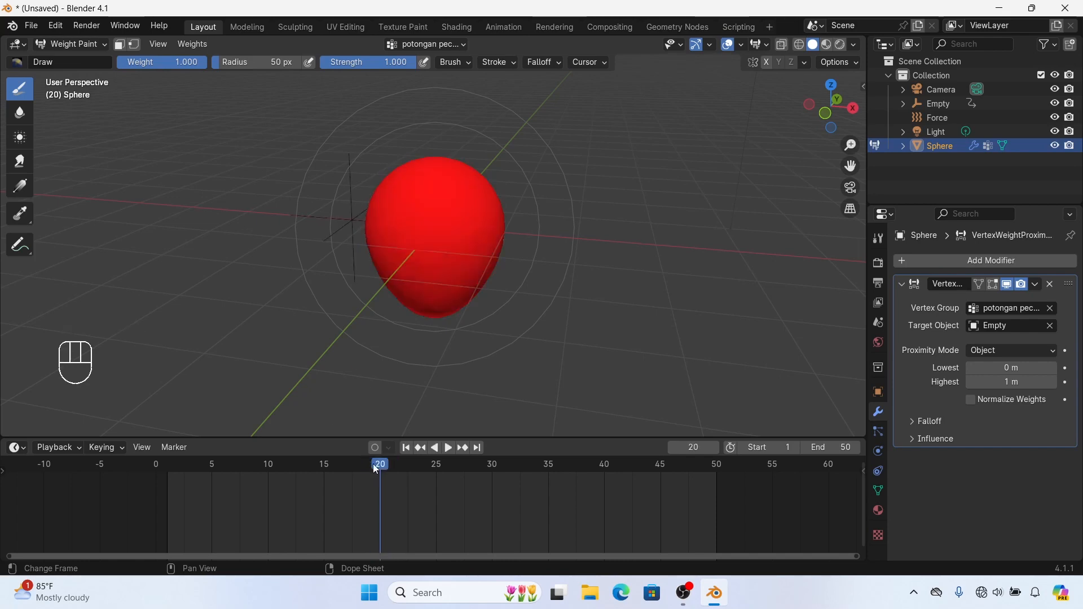
click(61, 49)
click(70, 61)
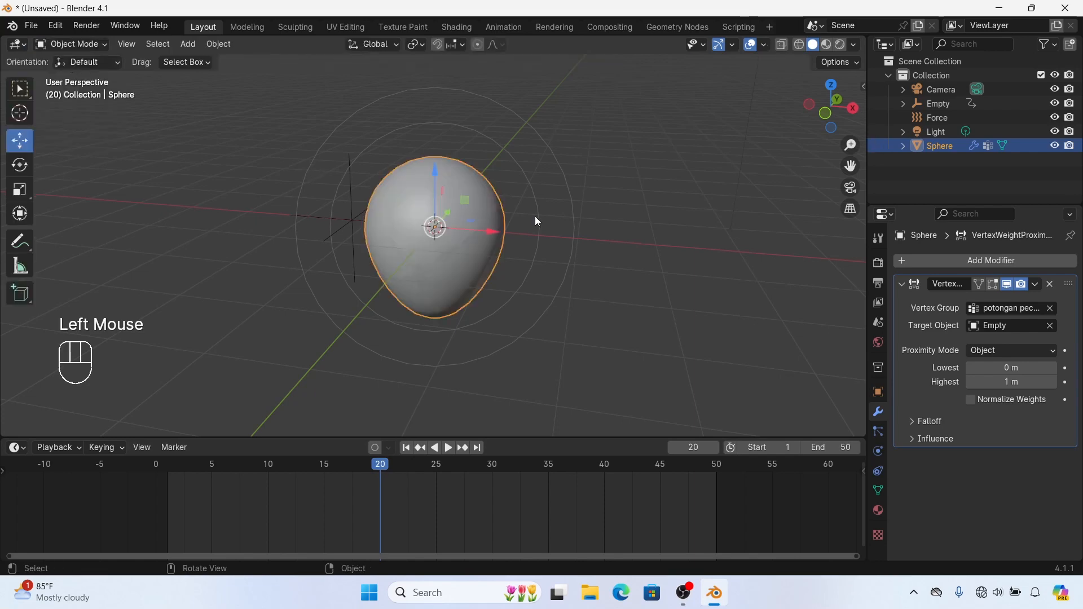
Go back to frame 1 and add Cloth physics to the balloon mesh
double_click(624, 169)
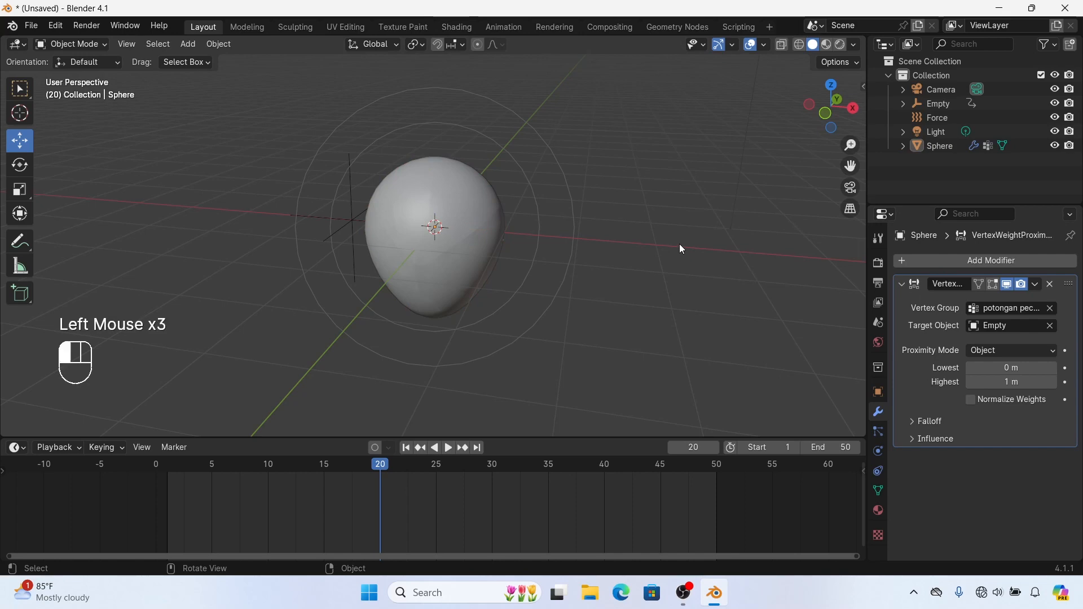
double_click(471, 203)
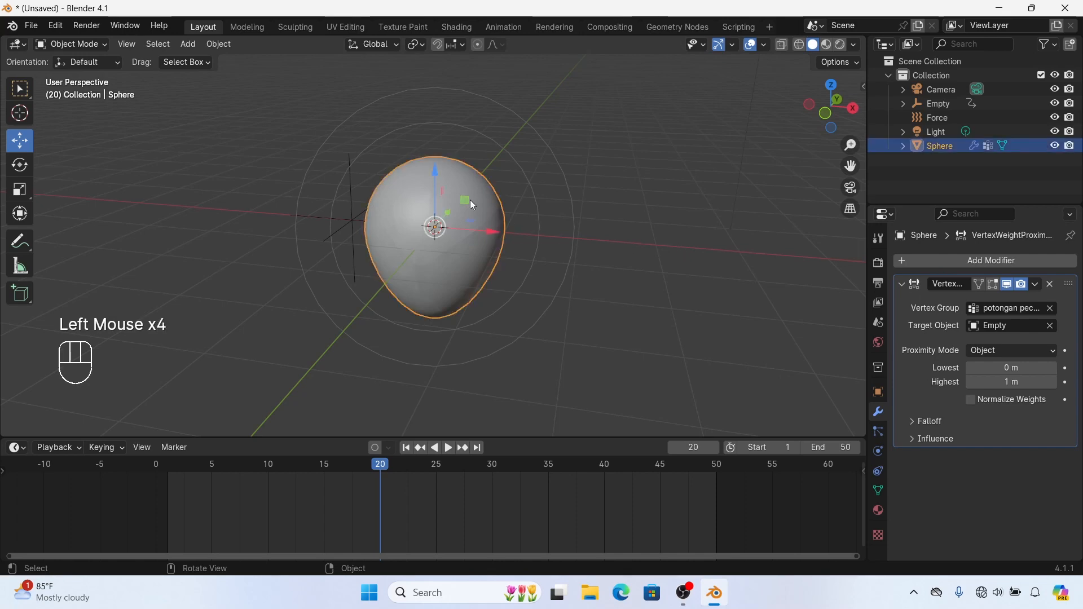
click(407, 449)
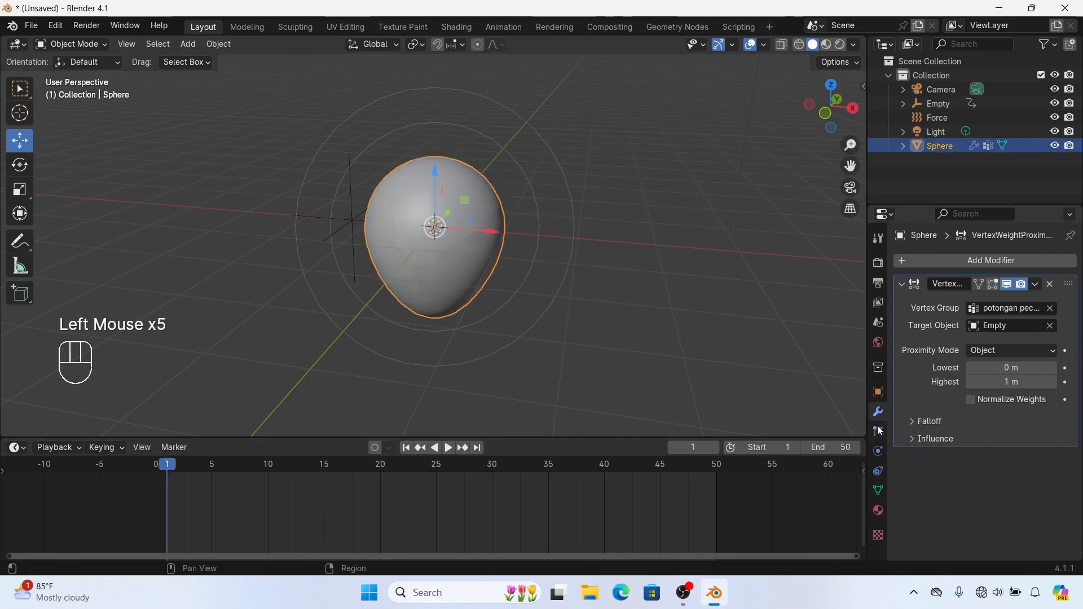
click(878, 451)
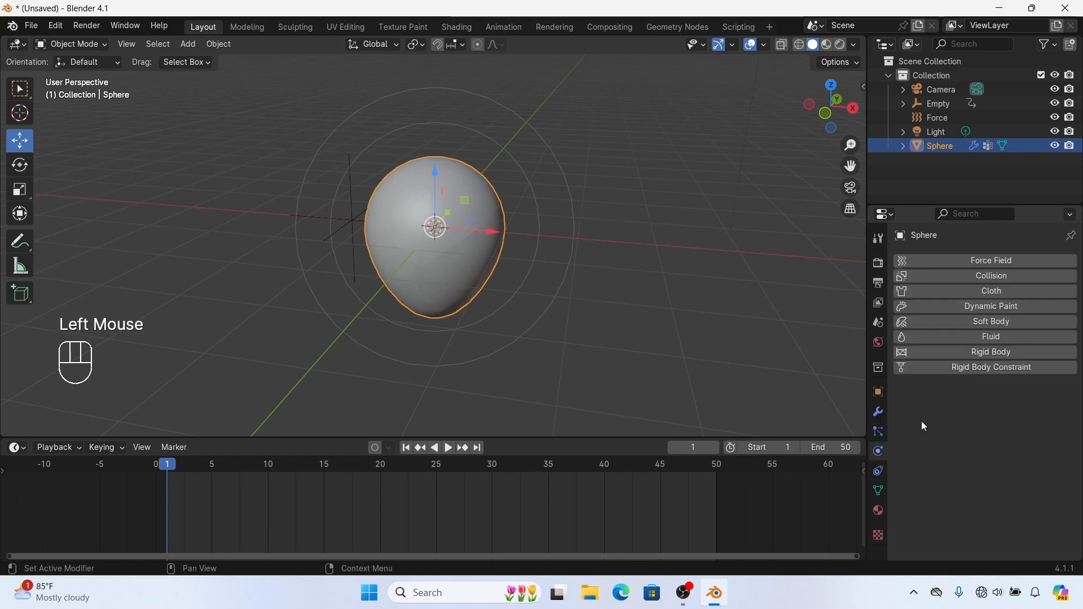
click(990, 294)
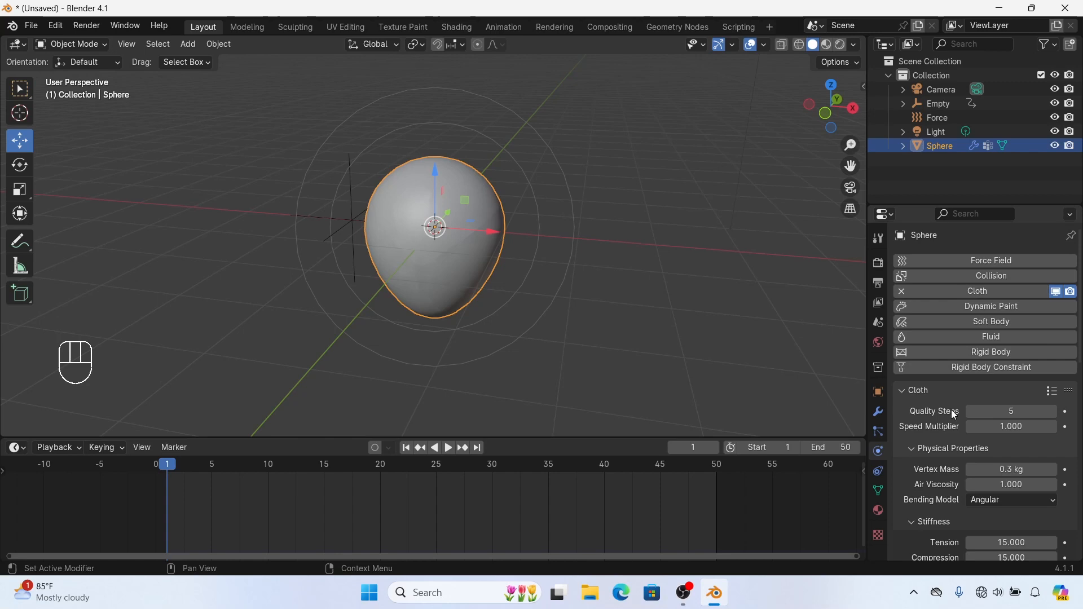
Play the cloth simulation to see how the balloon behaves, and return to frame 1
click(449, 449)
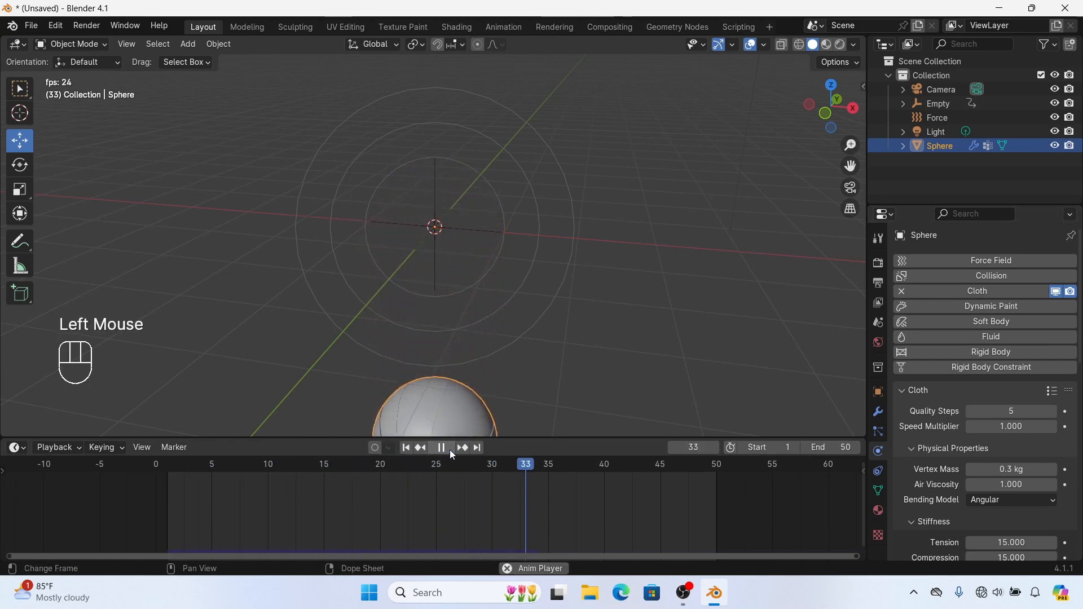
click(444, 449)
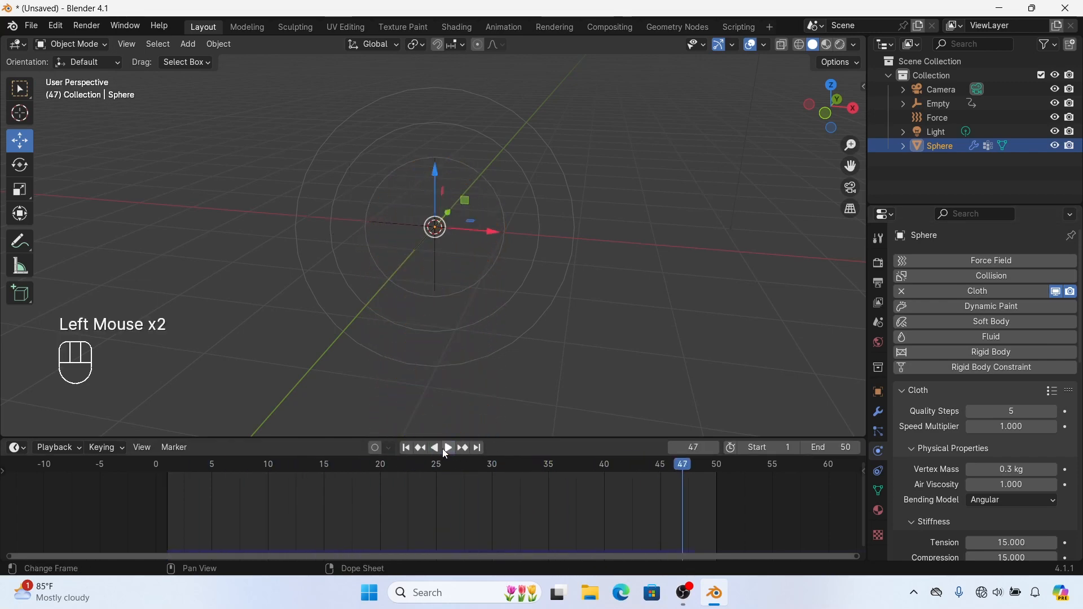
click(409, 448)
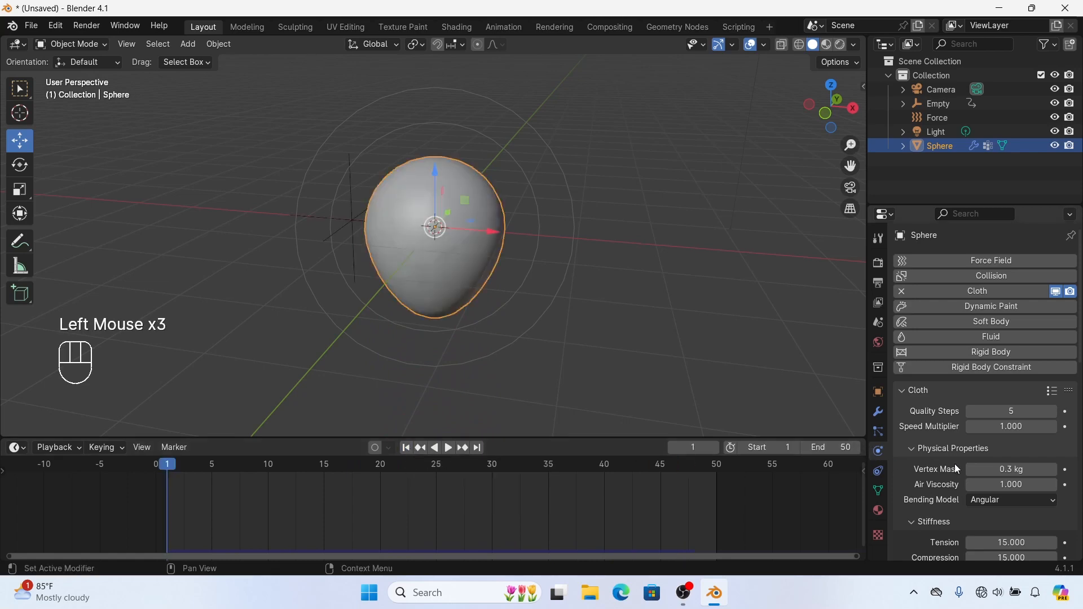
Set the pin group in the cloth's Shape settings to the "potongan pecahan" vertex group
scroll(954, 464, down, 5)
scroll(955, 464, down, 5)
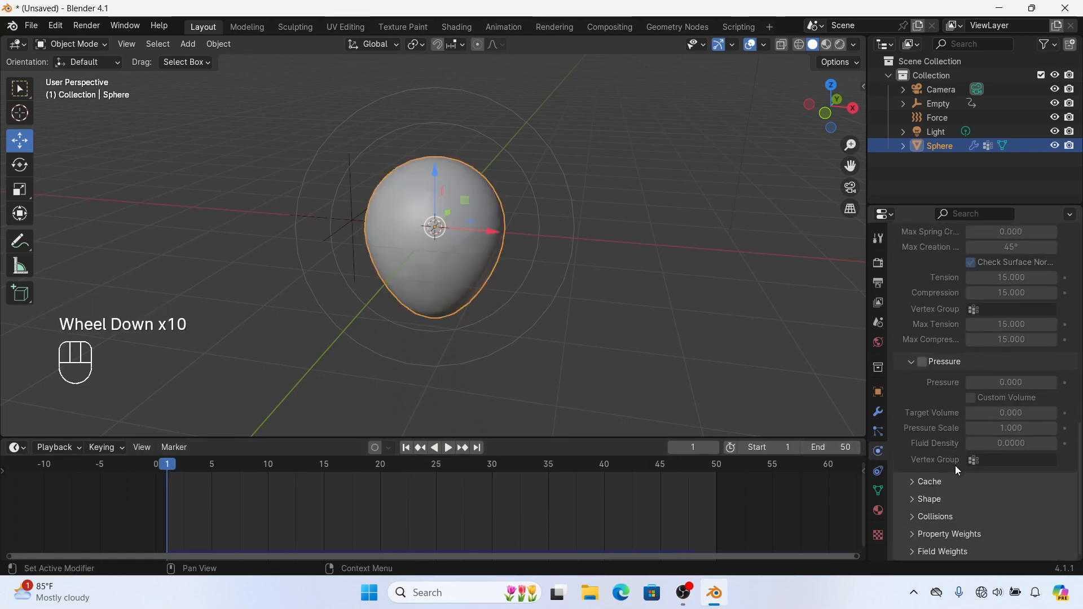
click(915, 501)
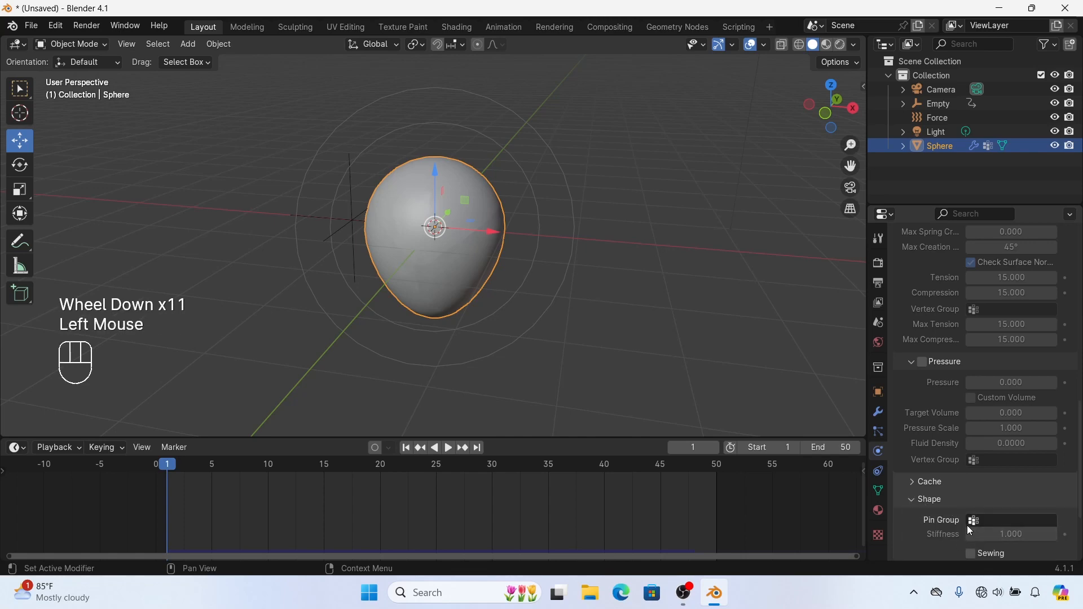
click(882, 494)
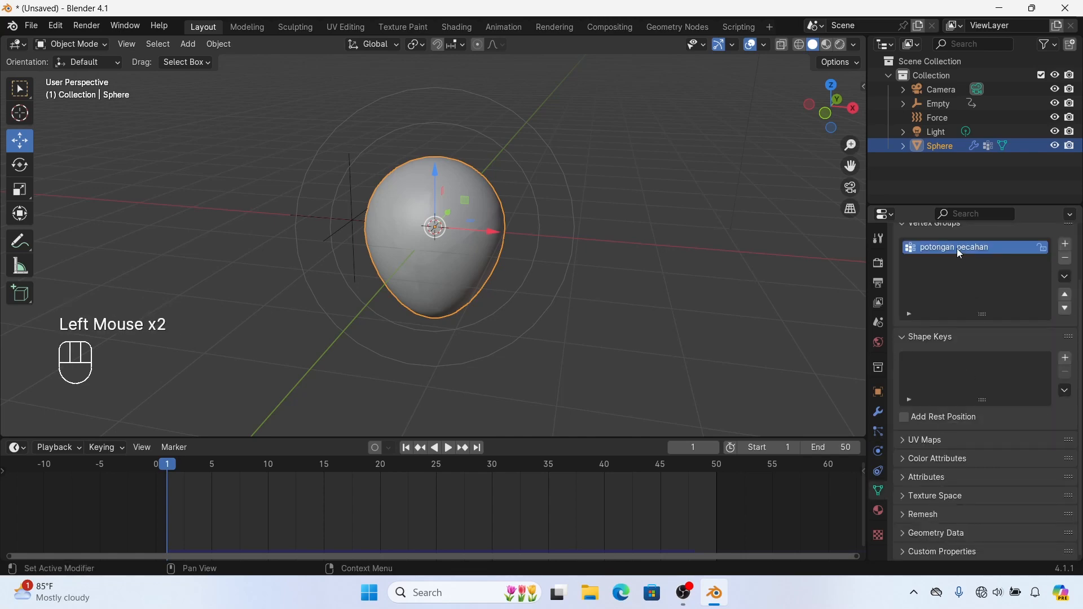
click(879, 409)
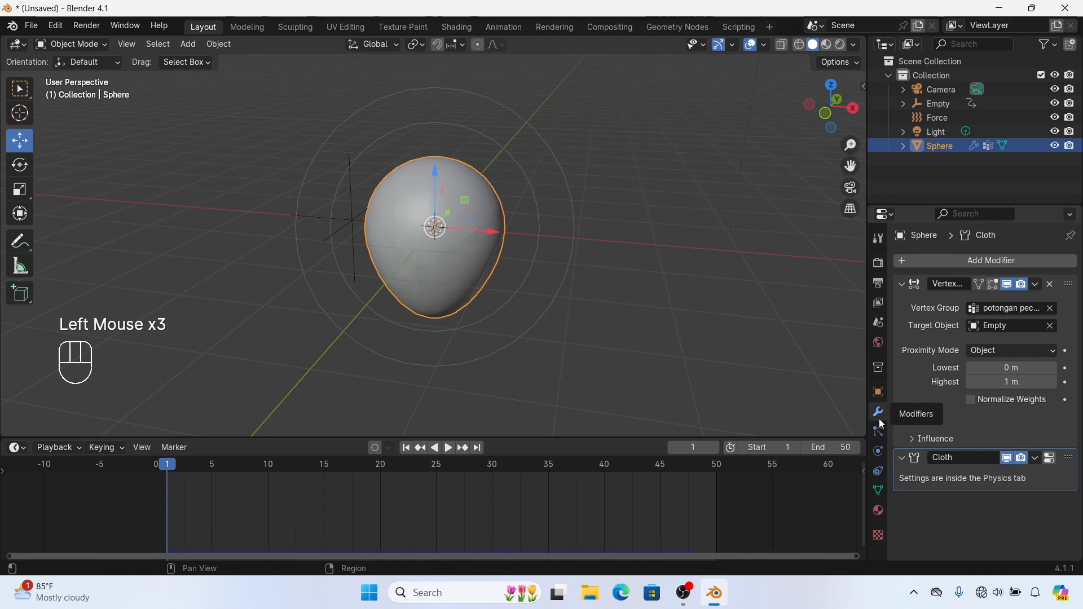
click(879, 451)
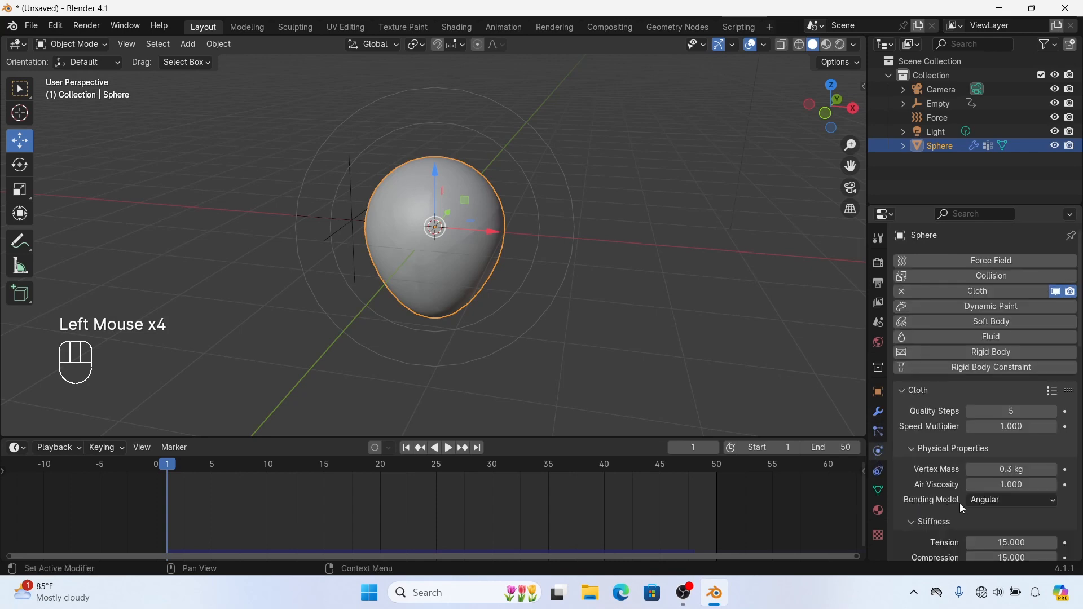
scroll(960, 502, down, 8)
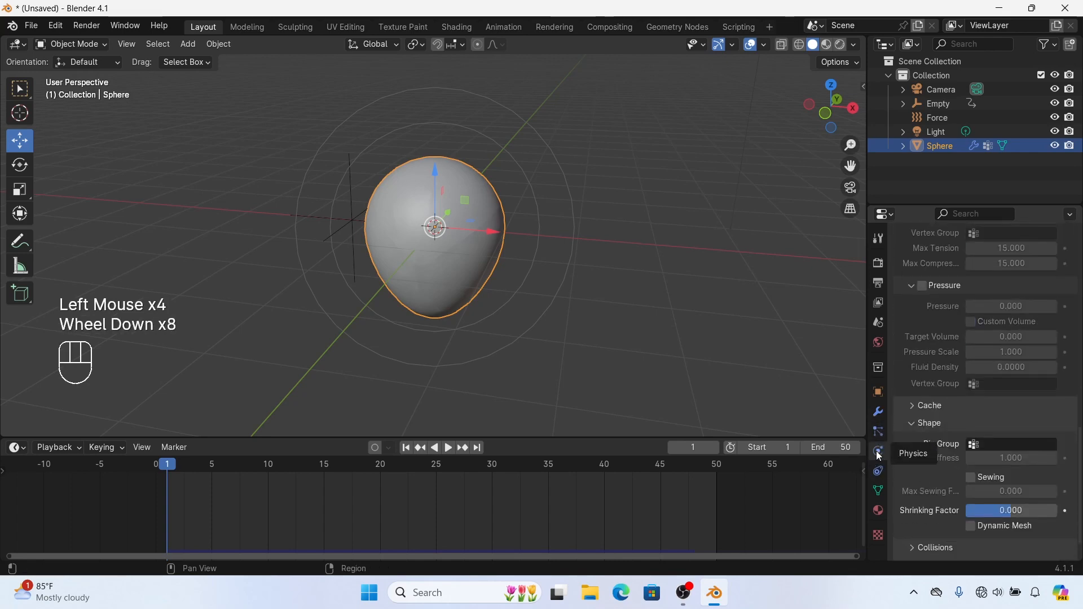
scroll(980, 519, down, 1)
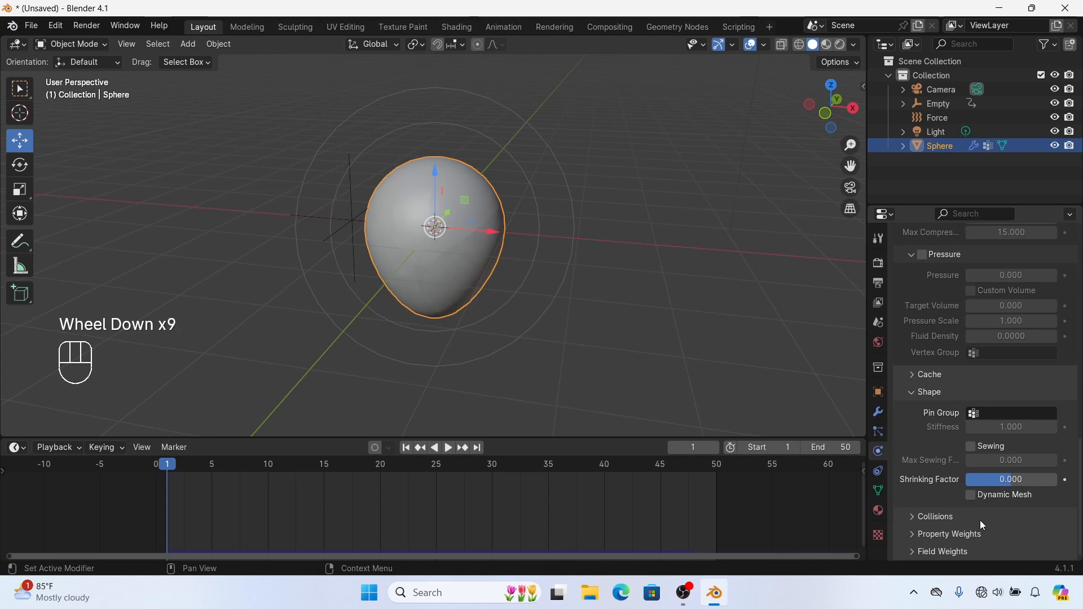
click(970, 419)
click(958, 436)
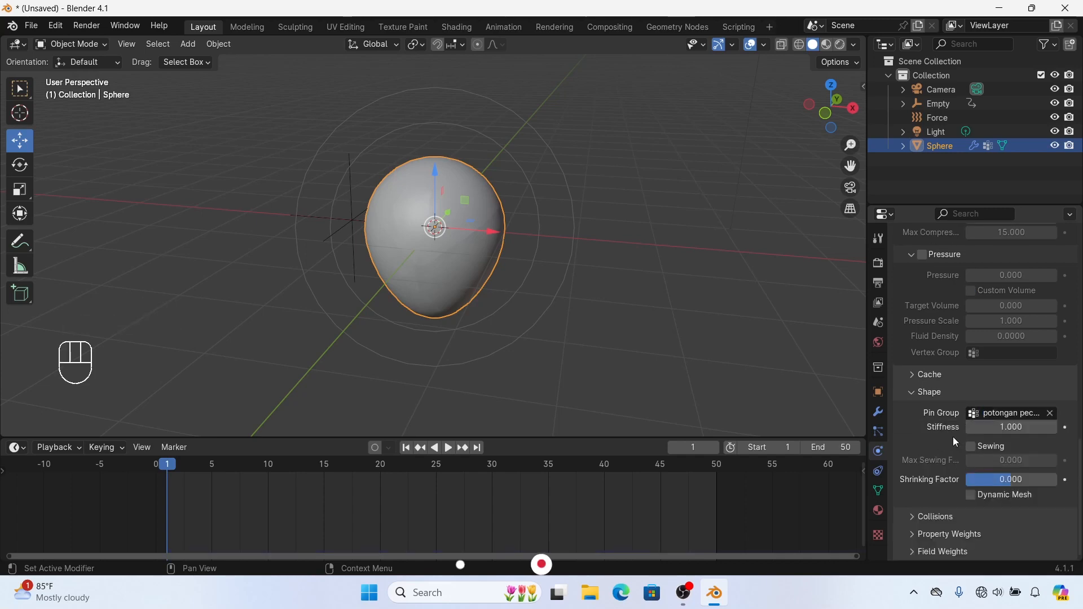
scroll(953, 438, up, 2)
scroll(953, 439, down, 1)
scroll(952, 439, down, 2)
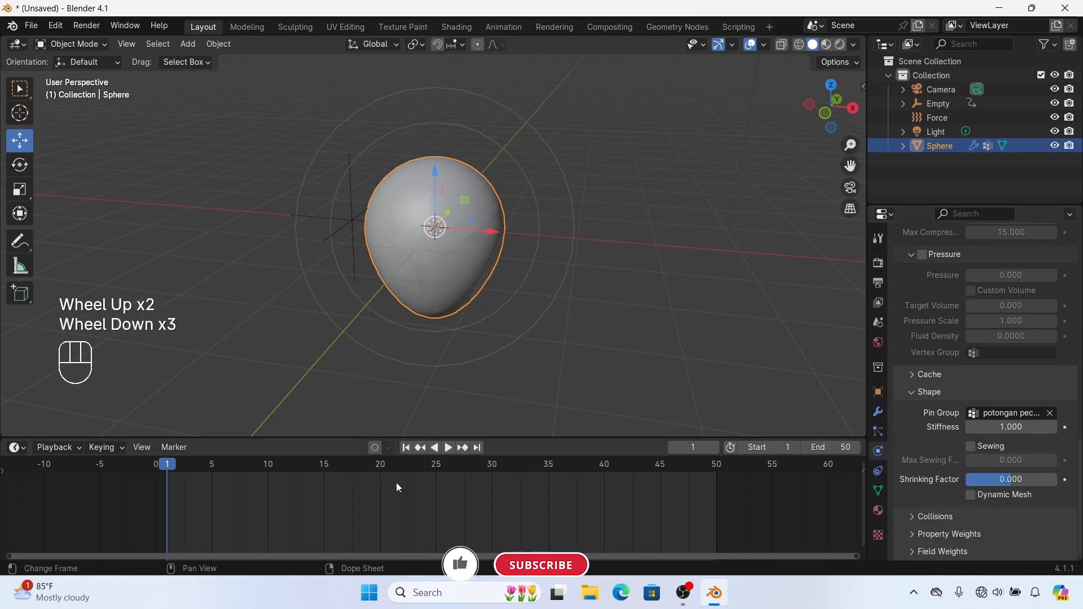
Play the pinned cloth simulation from frame 1 and scrub the timeline around frame 25 to examine the balloon's motion
click(448, 448)
click(449, 448)
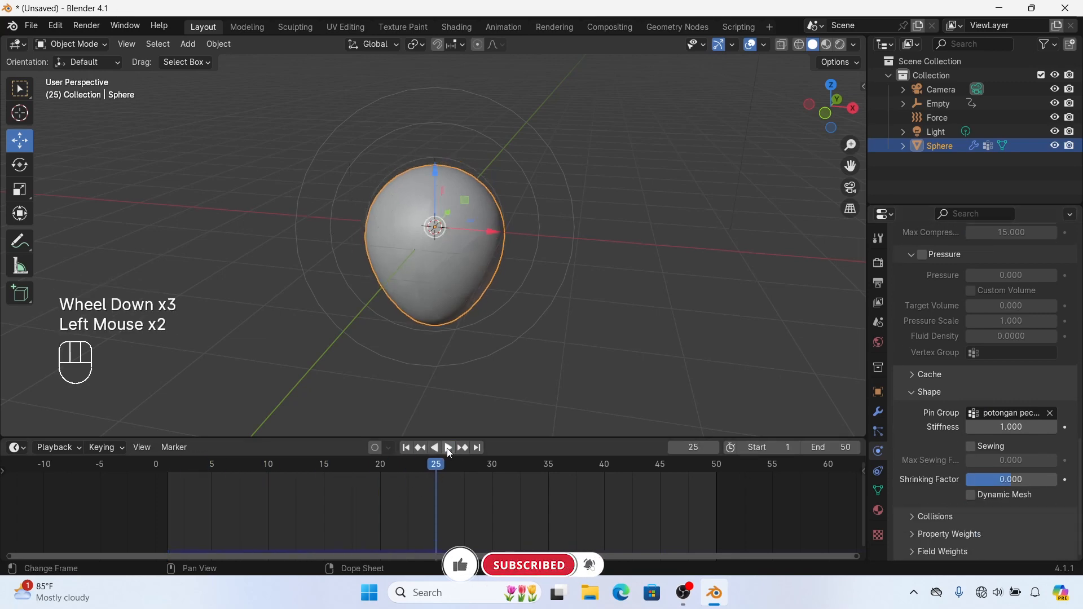
click(406, 448)
click(448, 447)
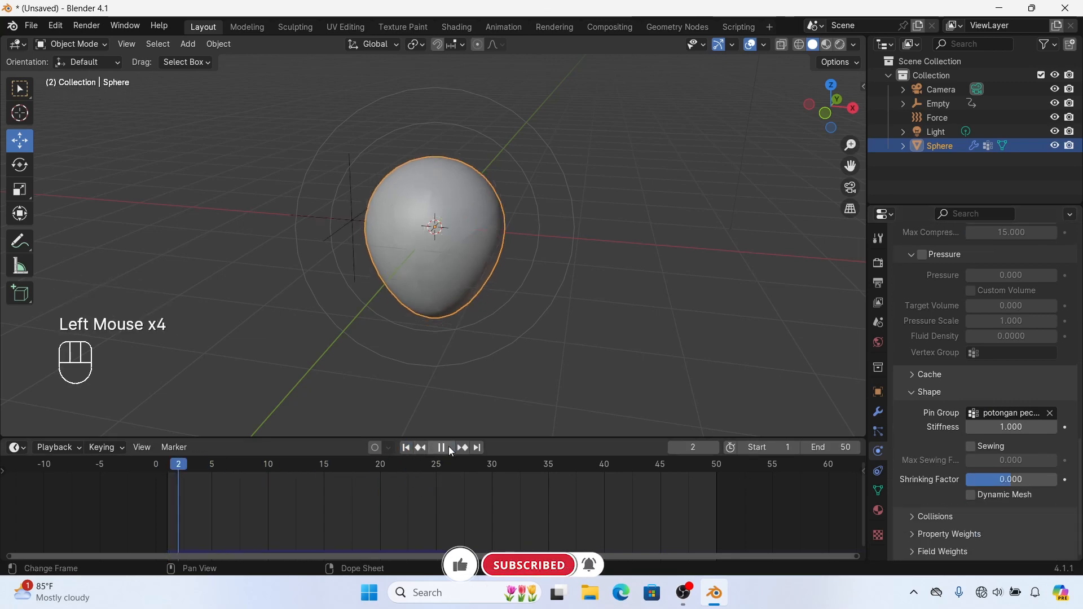
click(448, 448)
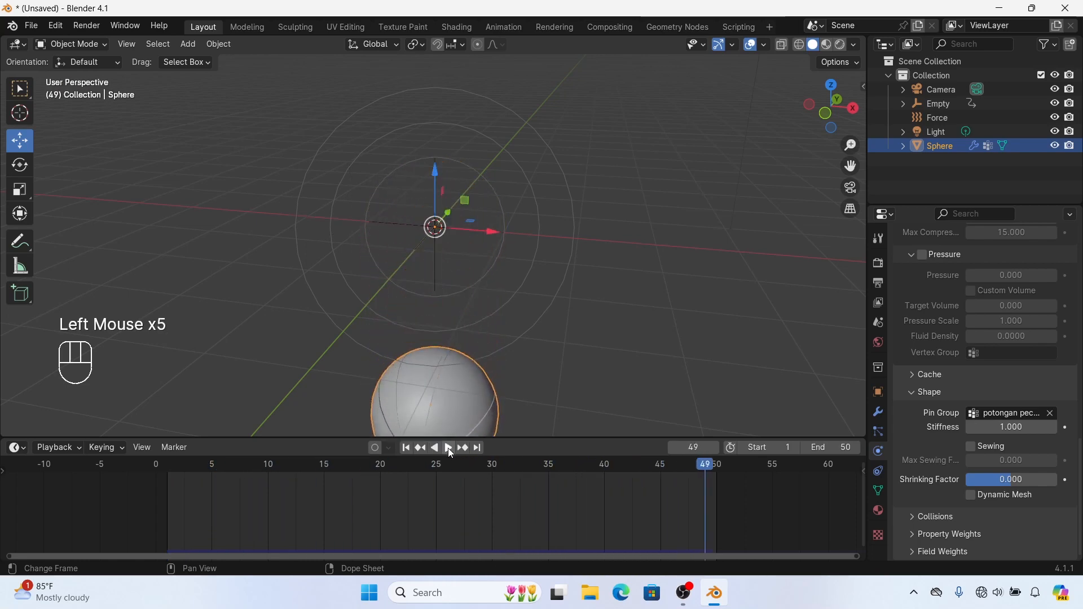
drag(403, 470, 437, 485)
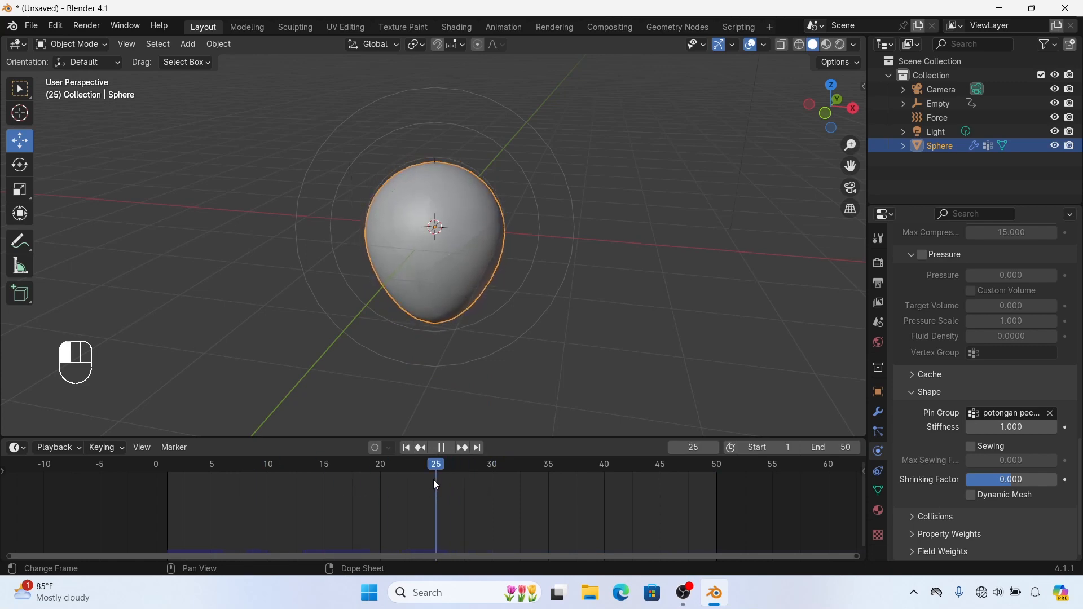
Enable Self Collisions in the cloth's Collisions settings and scrub from the start to about frame 28 to check the tearing
click(405, 448)
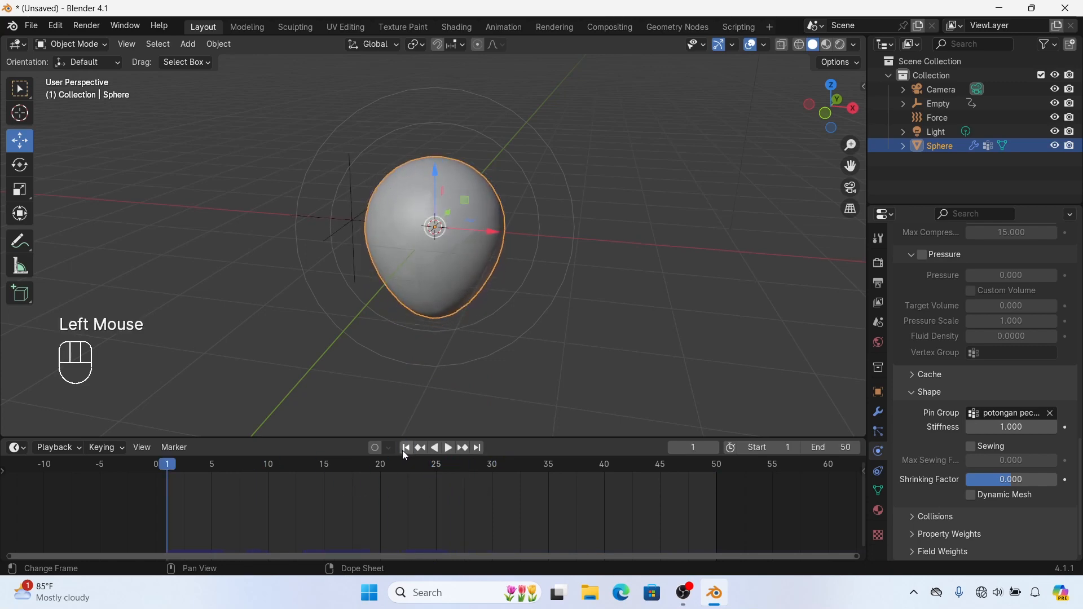
click(914, 517)
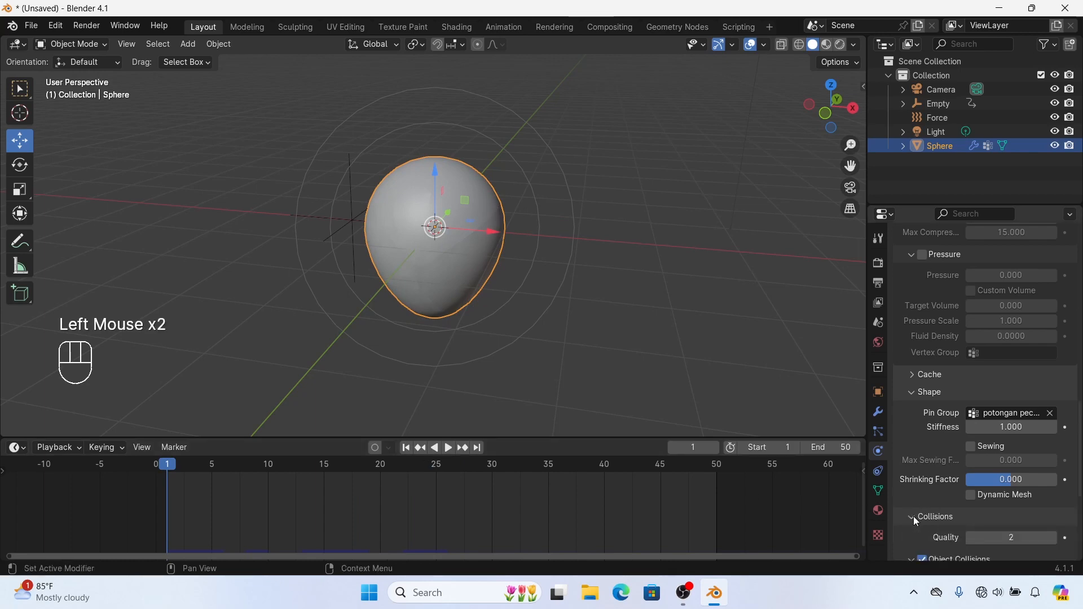
scroll(914, 517, down, 5)
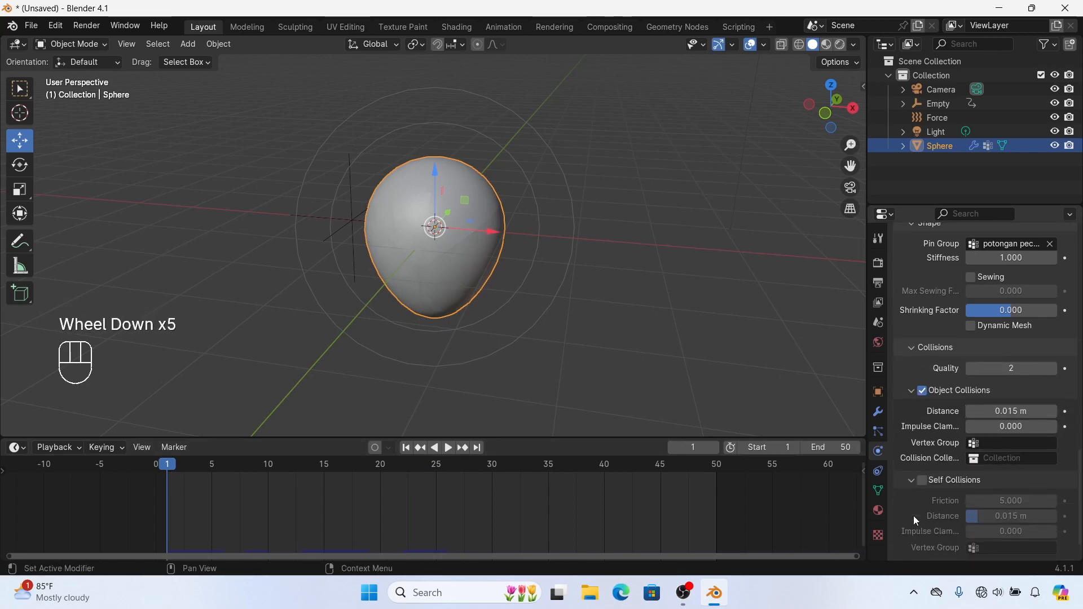
click(922, 482)
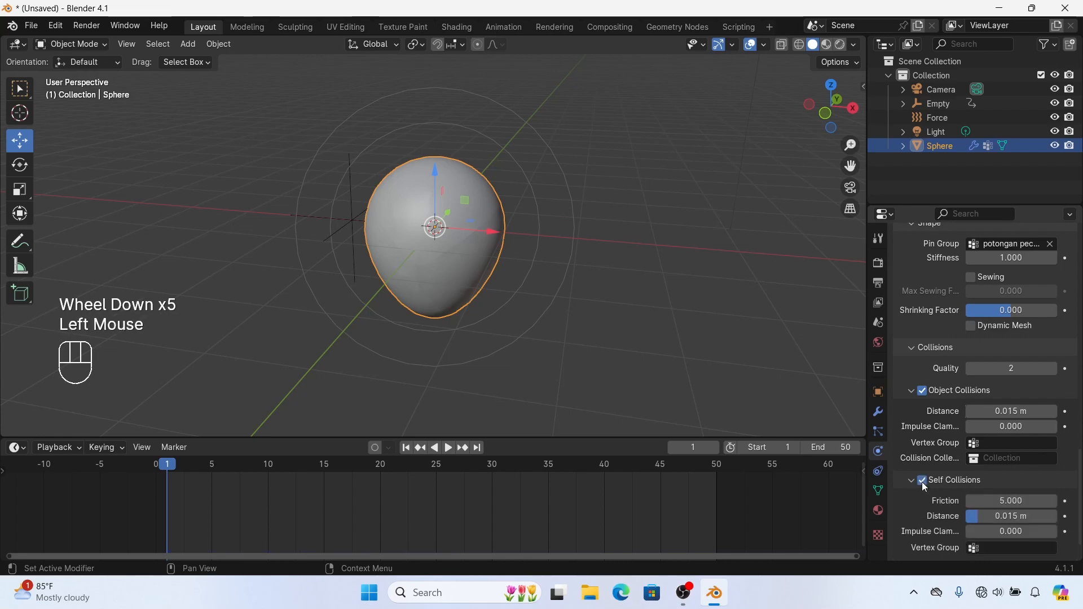
drag(243, 471, 470, 494)
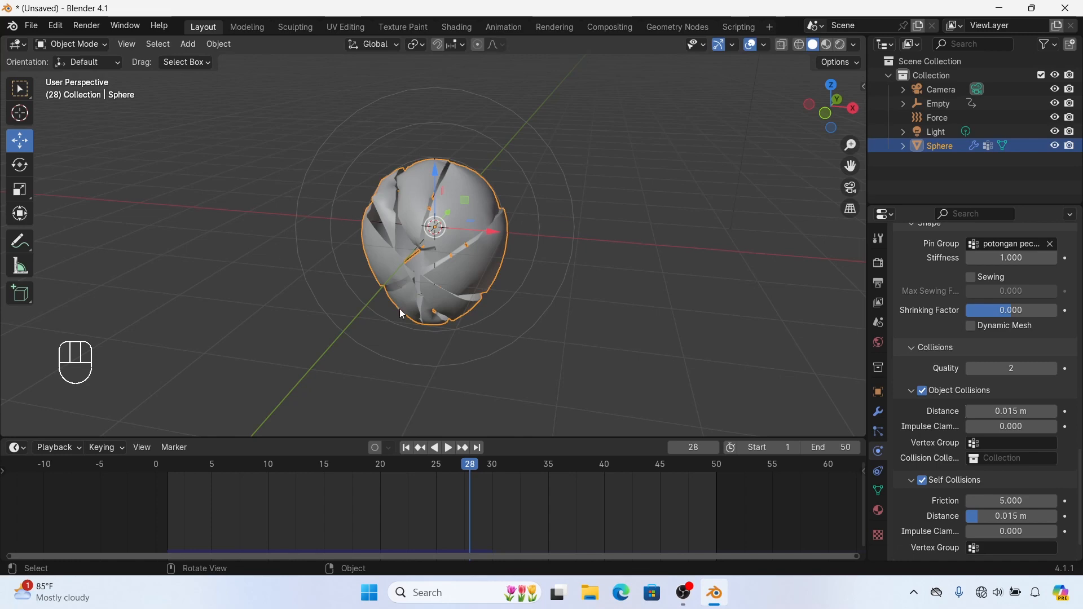
drag(474, 488, 441, 493)
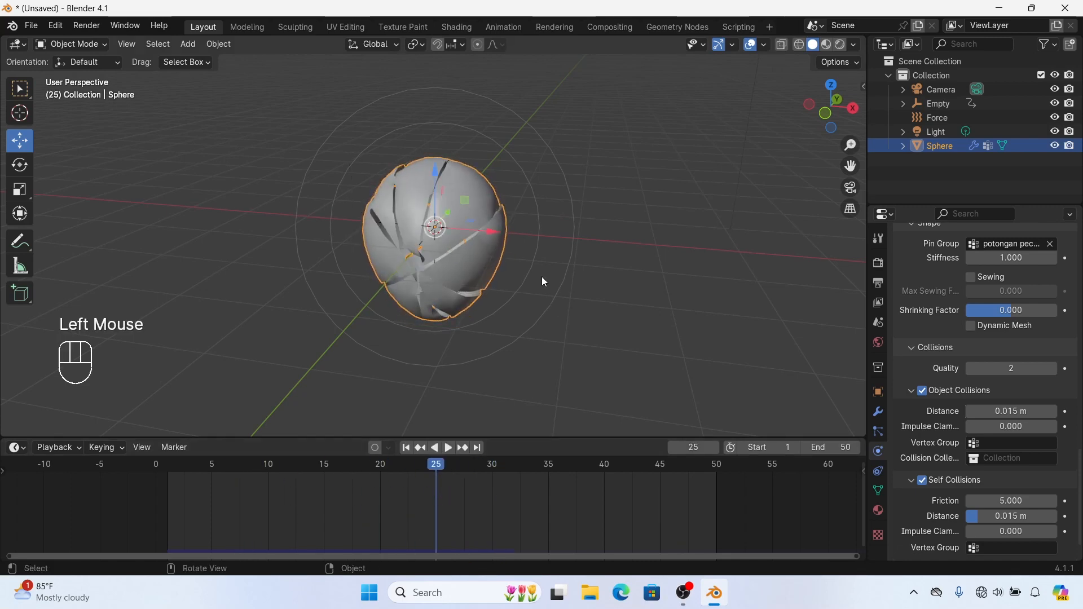
Select the force field, set its strength to 10000 and scrub to frame 23 to test the burst
click(521, 193)
click(478, 196)
click(534, 194)
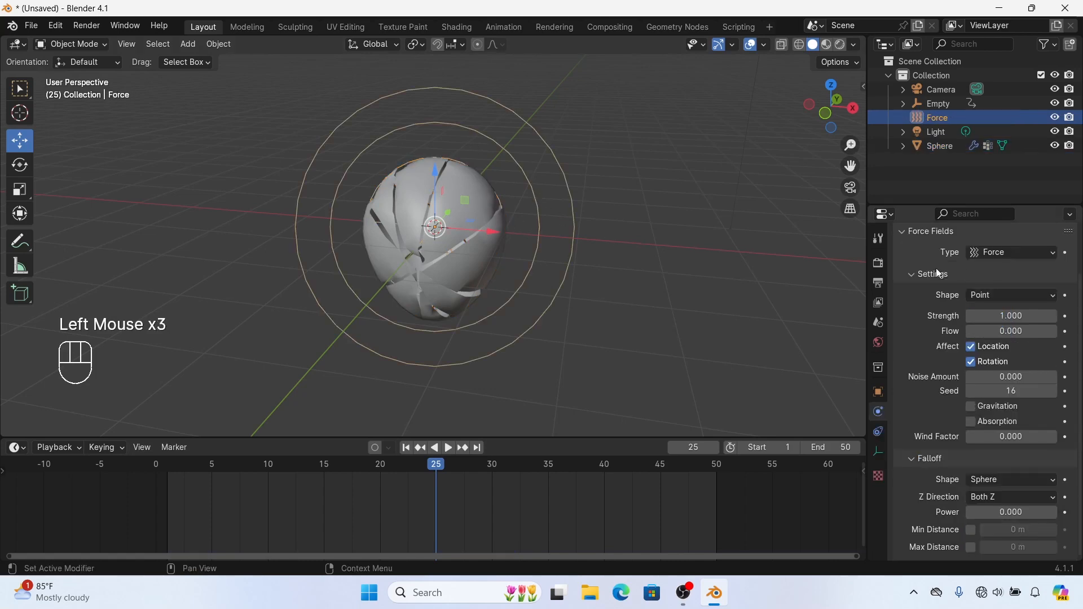
click(1012, 316)
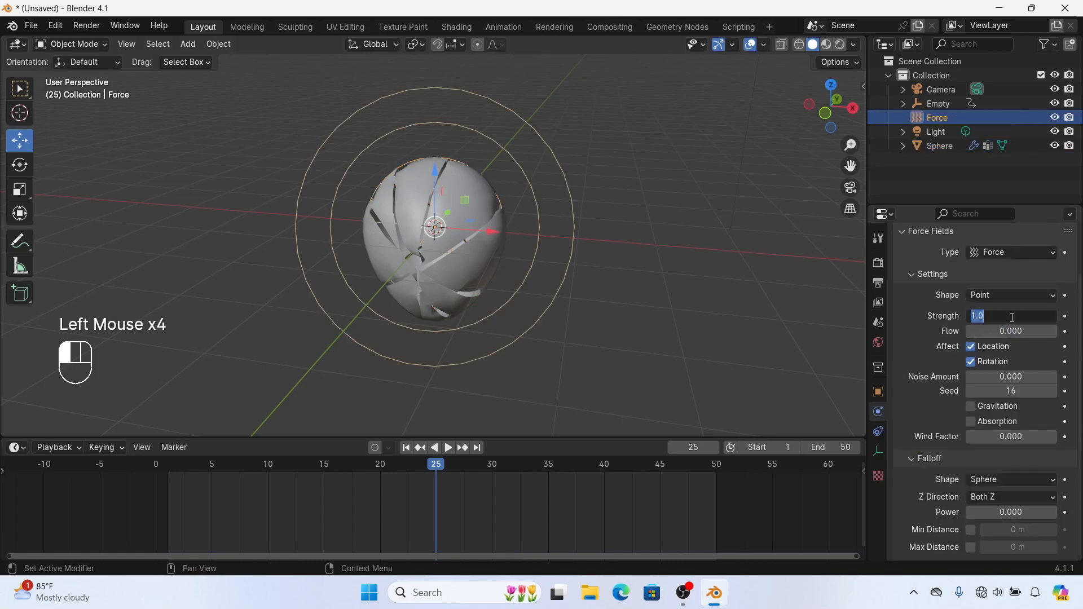
text(10000)
key(Return)
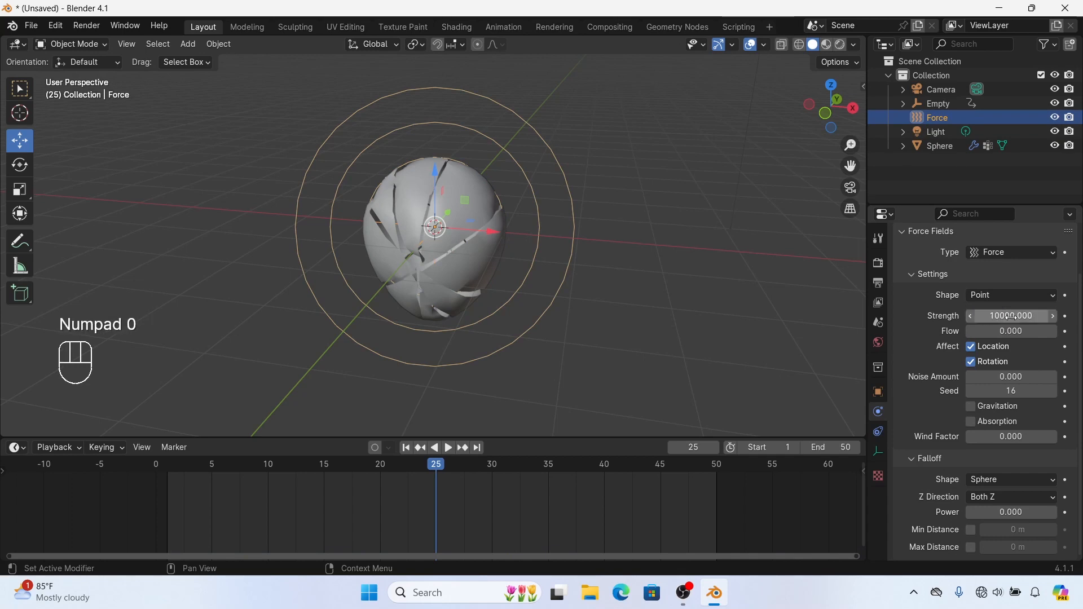
drag(445, 473, 415, 505)
Reduce the force field's strength to 8000 and scrub back to frame 18
click(999, 316)
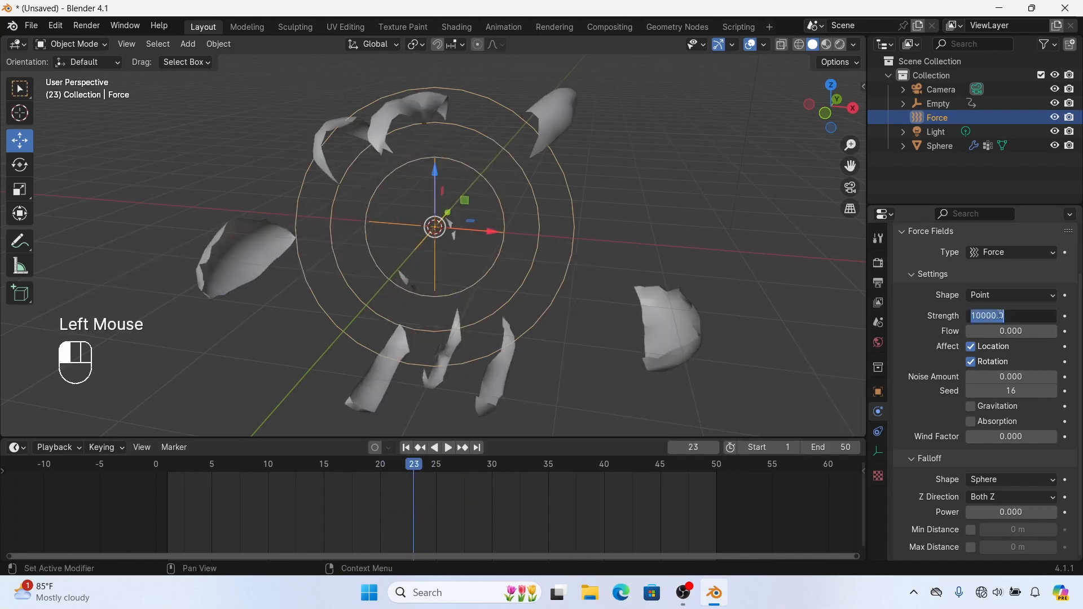
text(8000)
key(Return)
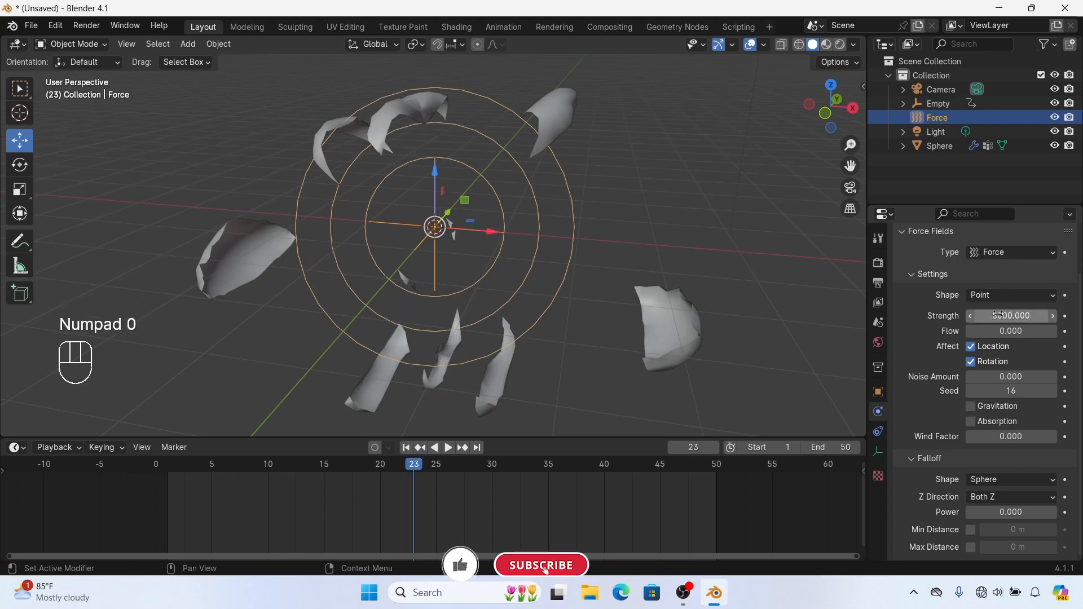
drag(428, 481, 404, 479)
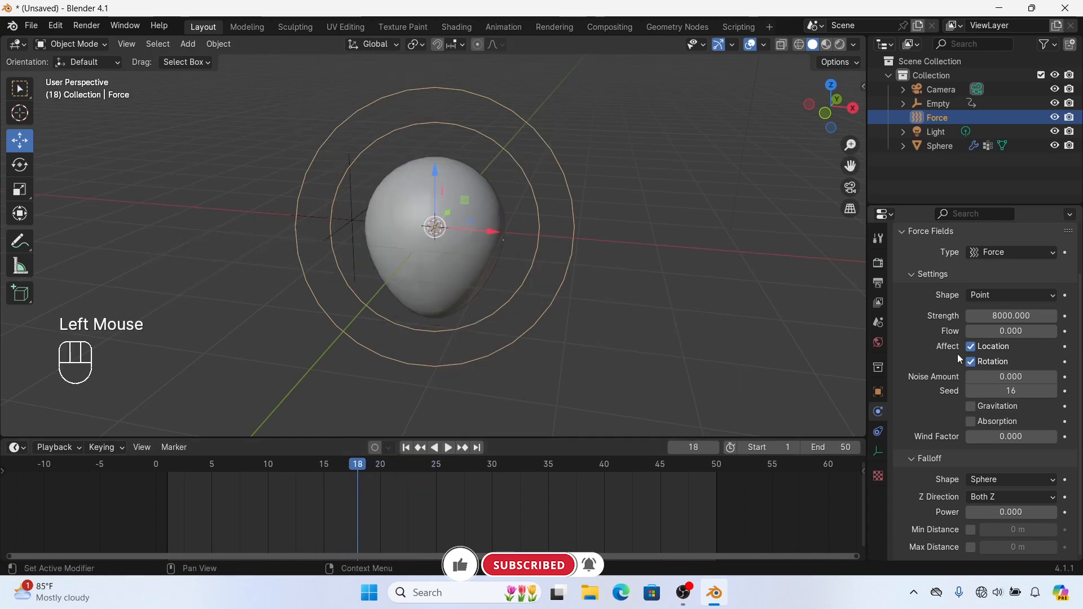
Set the force field's strength to 5000 and scrub forward to frame 22 to test the weaker burst
double_click(1002, 317)
text(500)
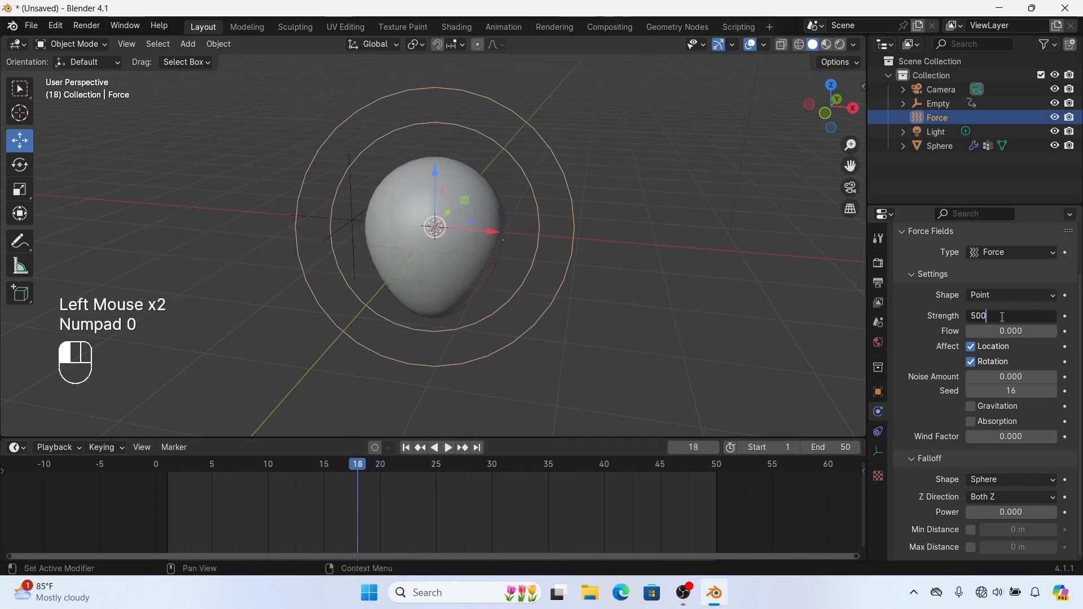
text(0)
key(Return)
drag(370, 466, 404, 480)
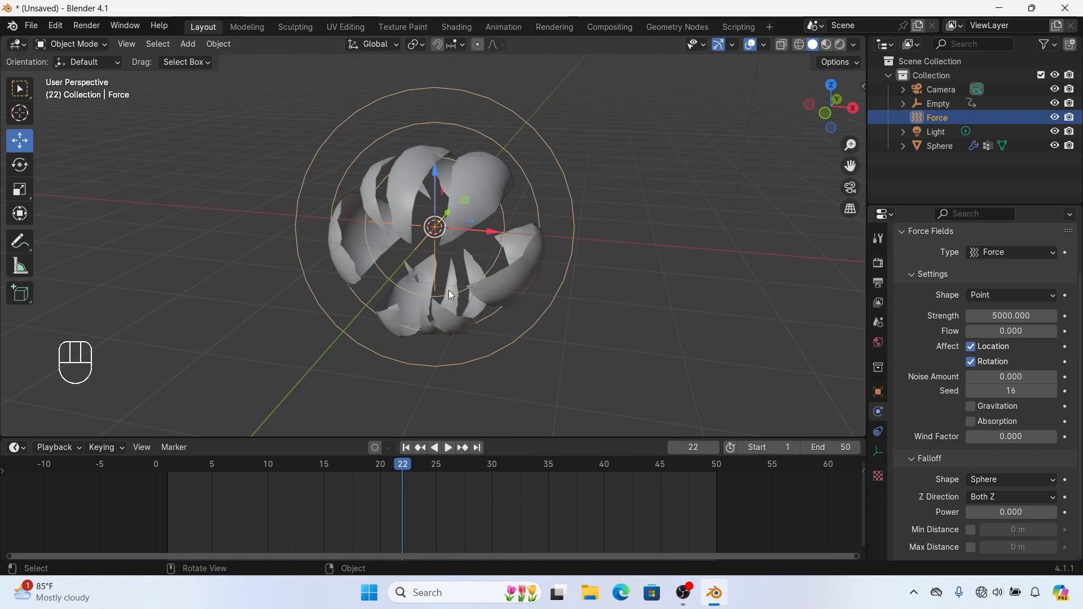
With the force field selected, keyframe its strength at 8000 on frame 20
click(417, 226)
click(418, 225)
click(527, 280)
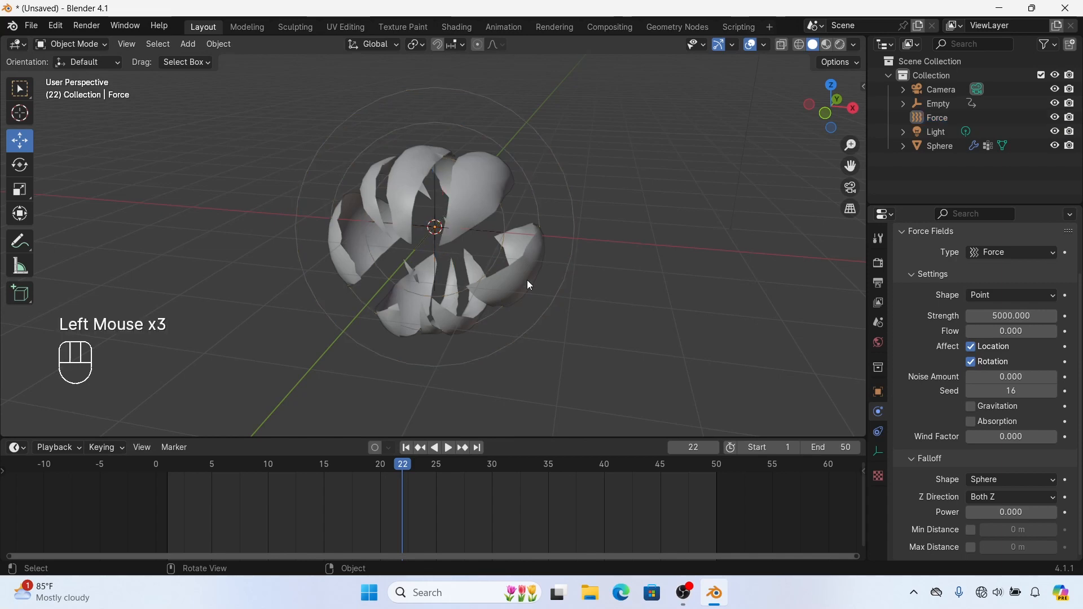
click(435, 242)
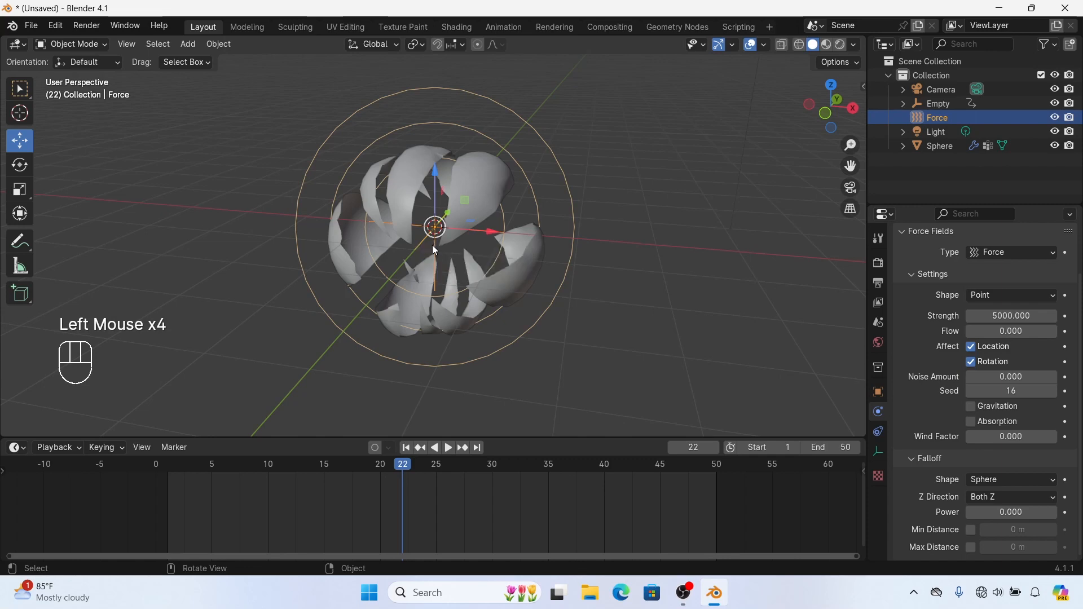
drag(395, 469, 384, 468)
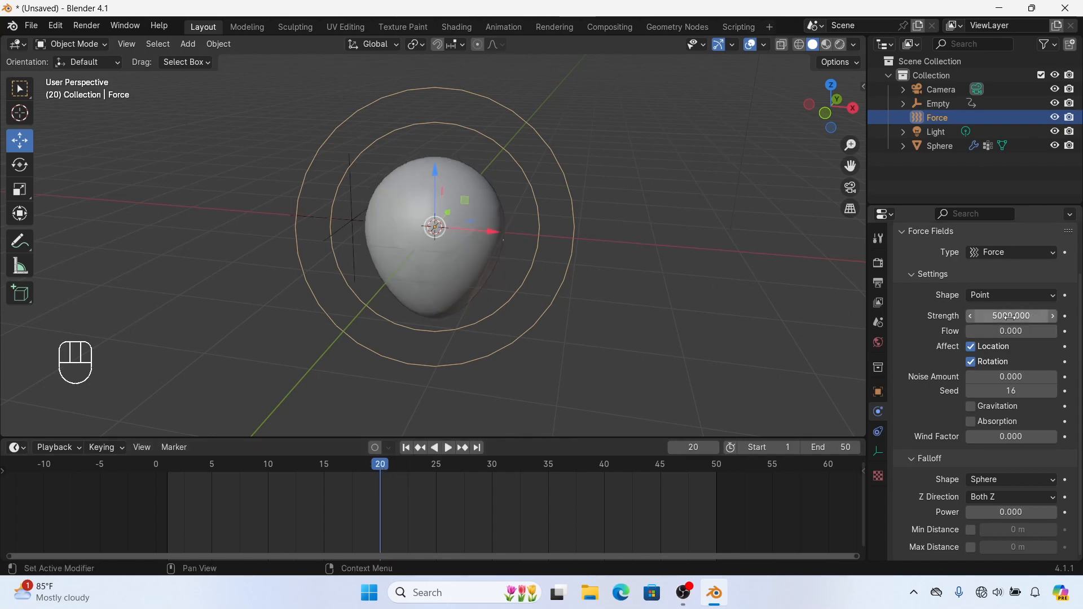
click(1065, 316)
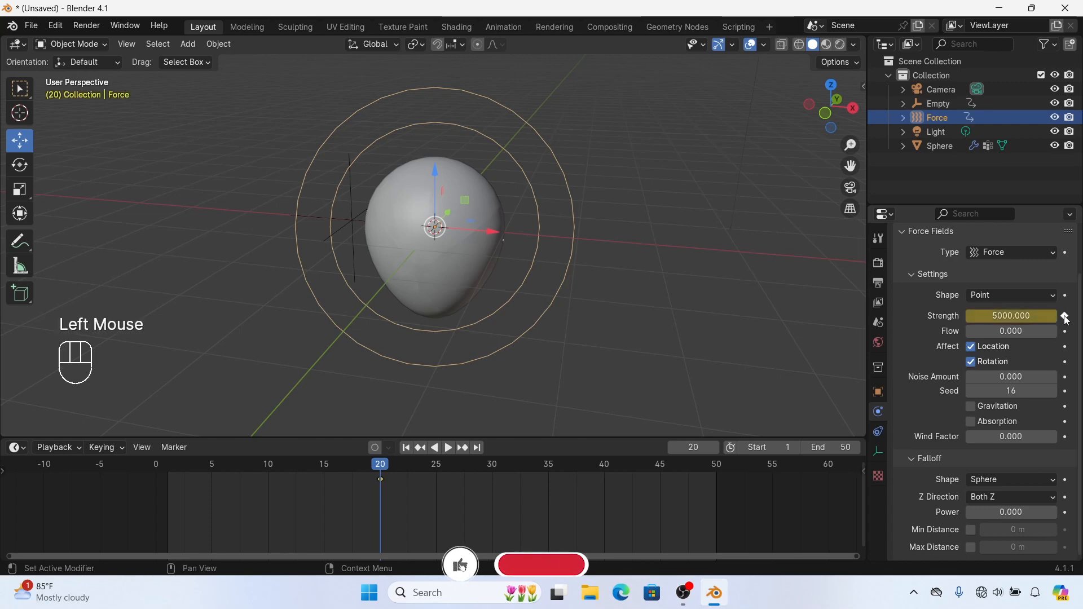
double_click(998, 316)
text(8)
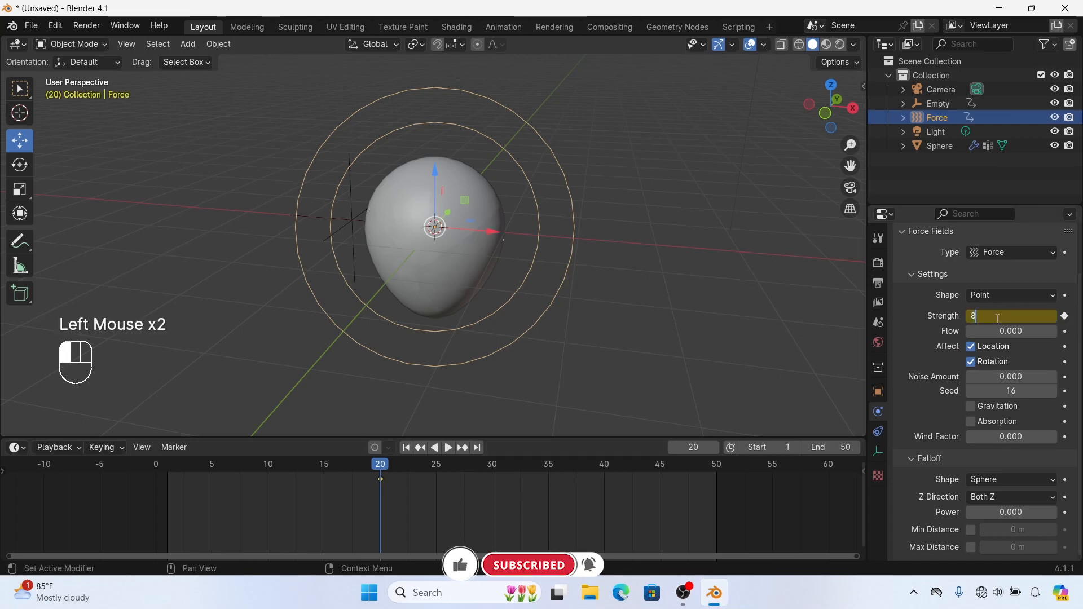
text(000)
key(Return)
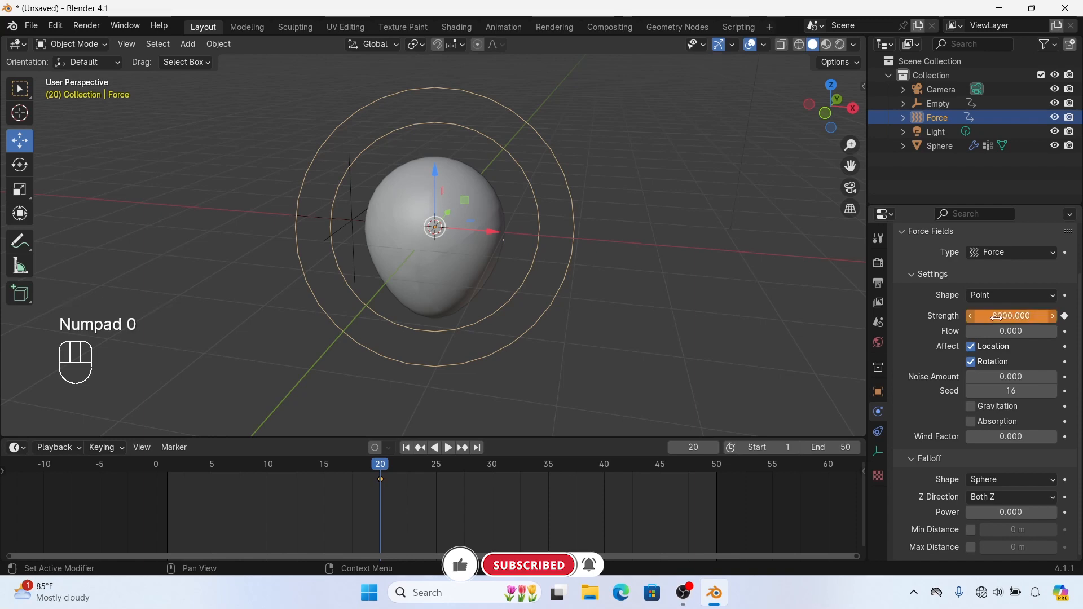
click(1066, 318)
click(1066, 318)
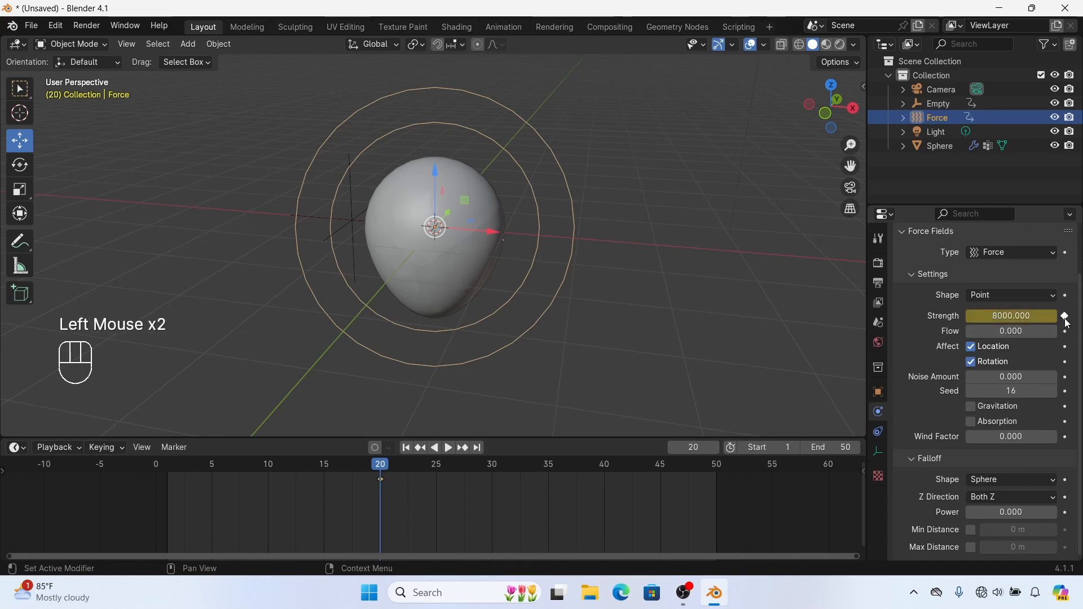
Keyframe the force field's strength at 0 on frame 21
mouse_move(381, 472)
mouse_down()
mouse_move(229, 477)
mouse_move(424, 479)
mouse_move(386, 476)
mouse_move(400, 476)
mouse_move(393, 481)
mouse_up()
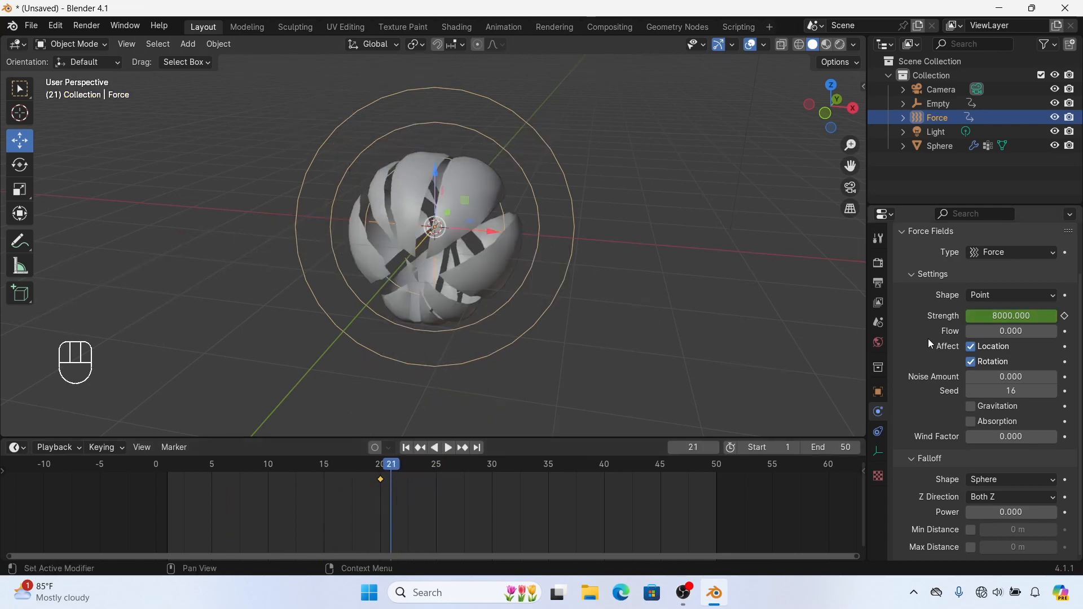
click(1016, 314)
key(Return)
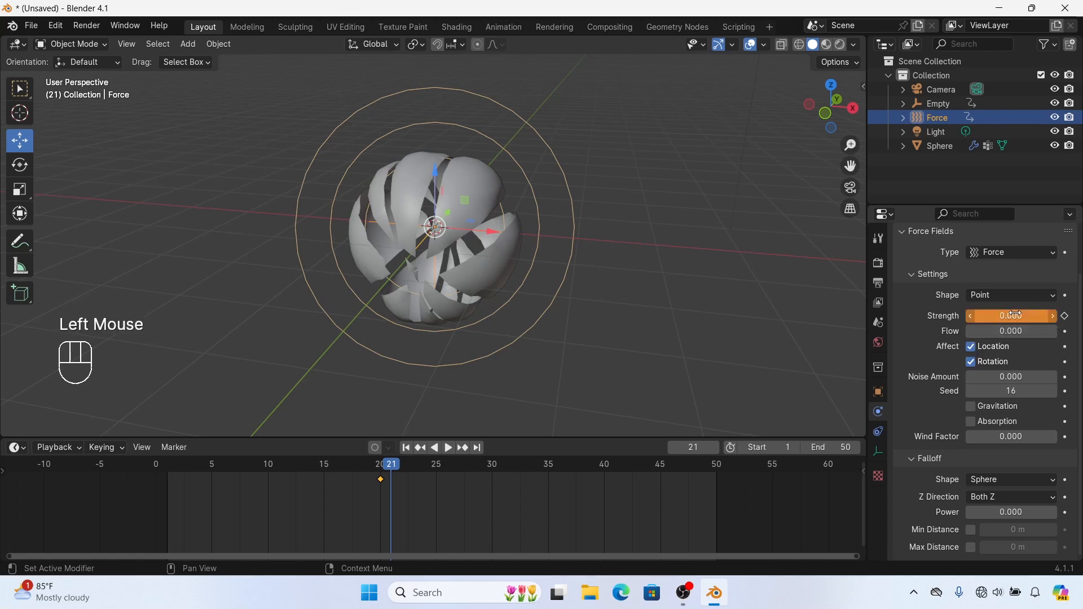
click(1065, 316)
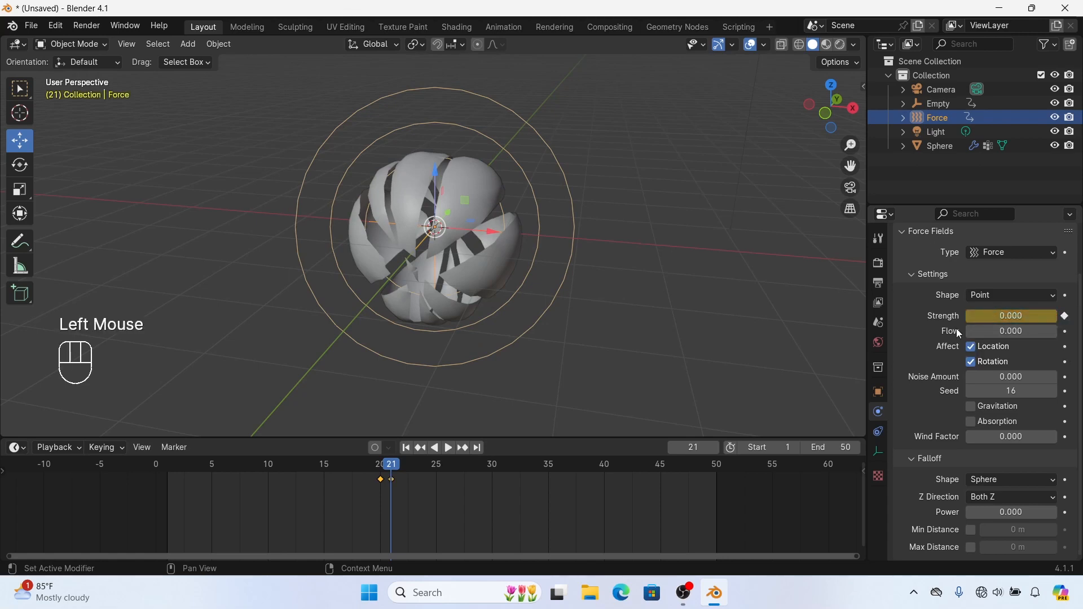
Scrub from frame 20 to frame 24, and try moving the zero-strength keyframe out to frame 32
double_click(383, 473)
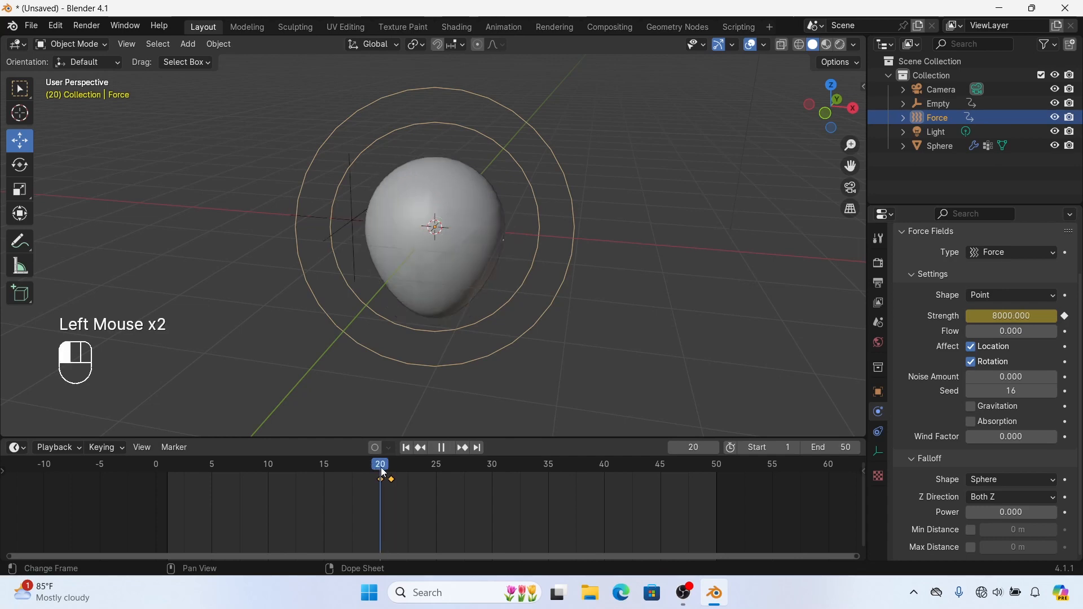
drag(383, 473, 424, 484)
click(393, 481)
drag(393, 480, 526, 487)
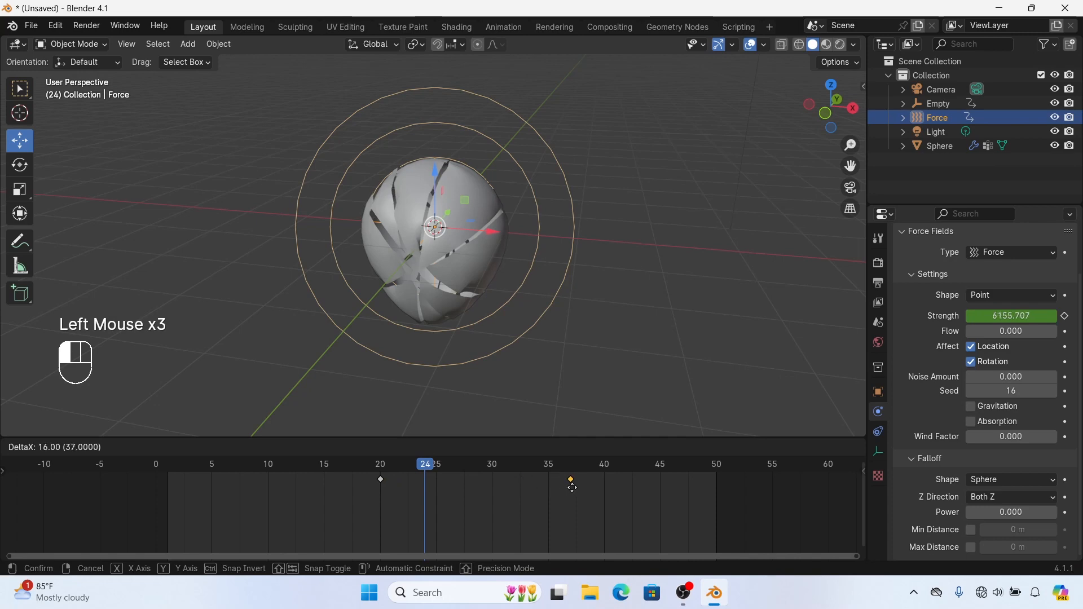
drag(492, 490, 470, 484)
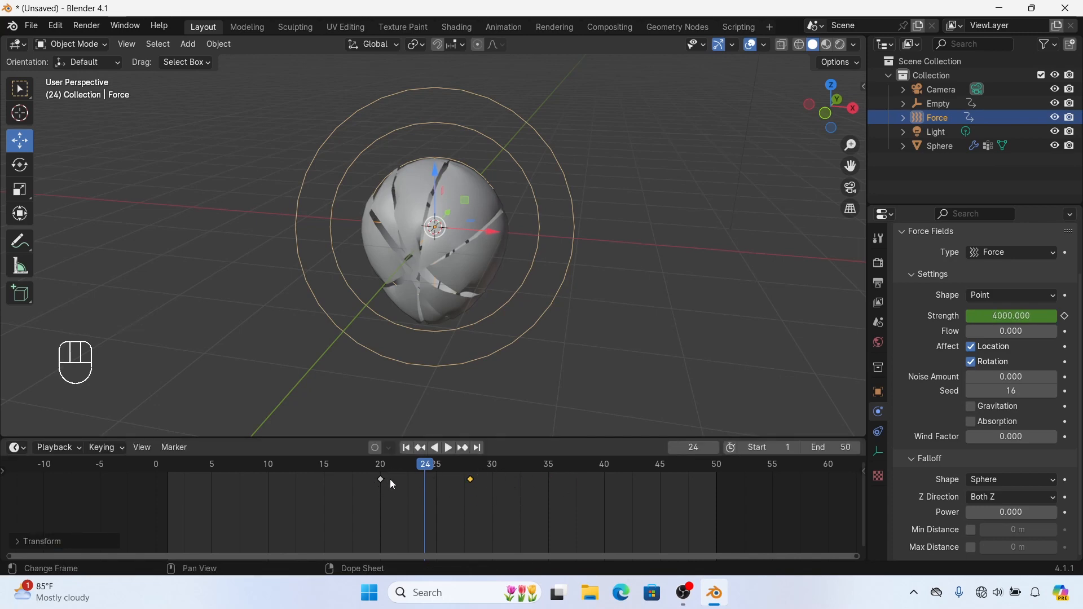
drag(471, 479, 516, 483)
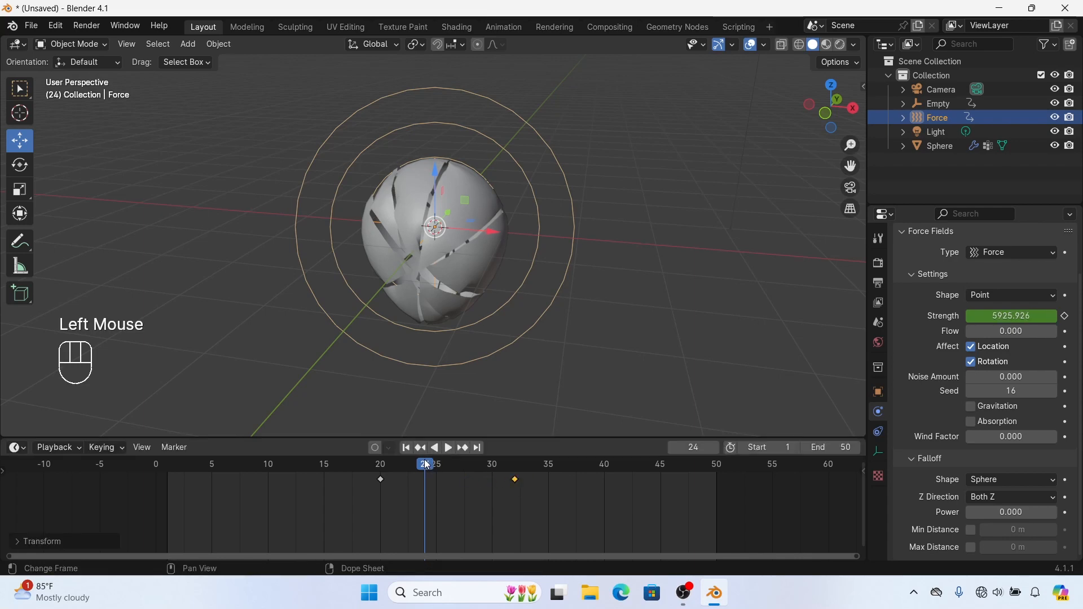
Play the animation while trying different timings for the zero-strength keyframe, settle it at frame 22, and stop playback
click(450, 449)
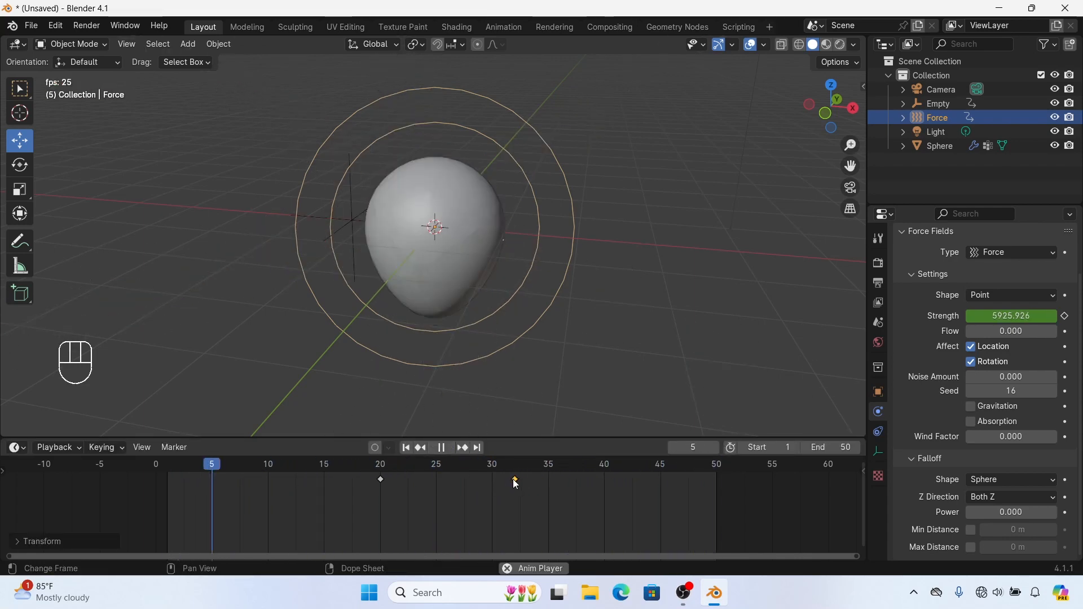
drag(516, 479, 415, 482)
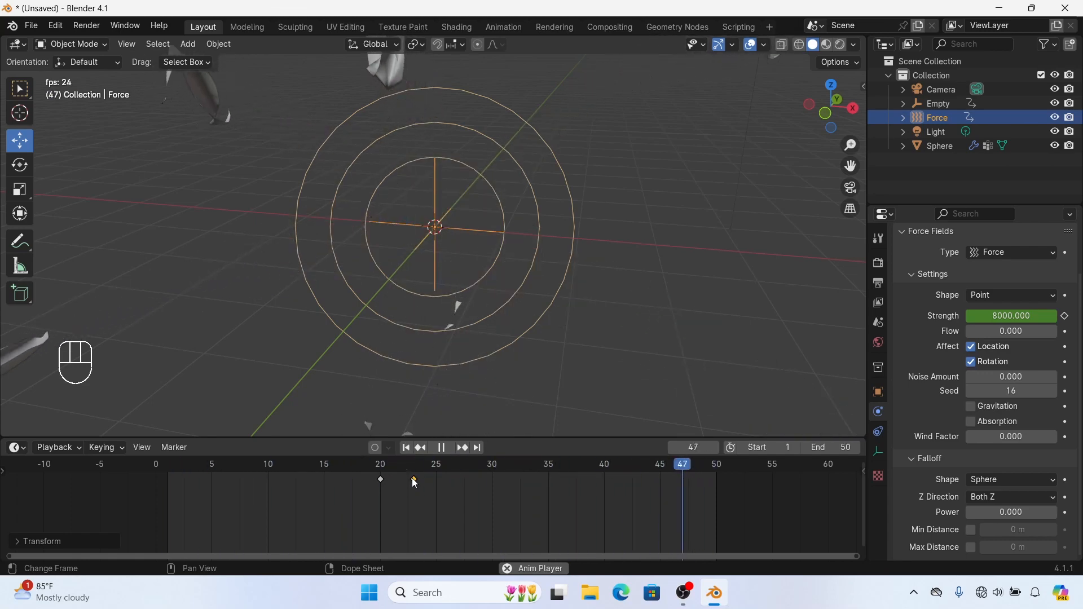
drag(414, 479, 574, 485)
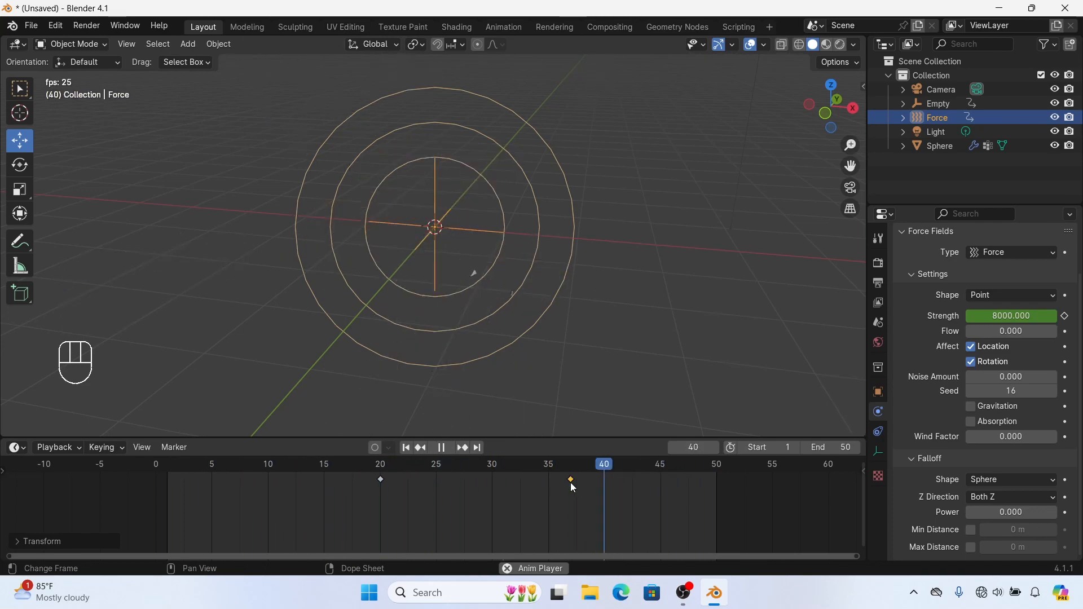
drag(570, 480, 436, 481)
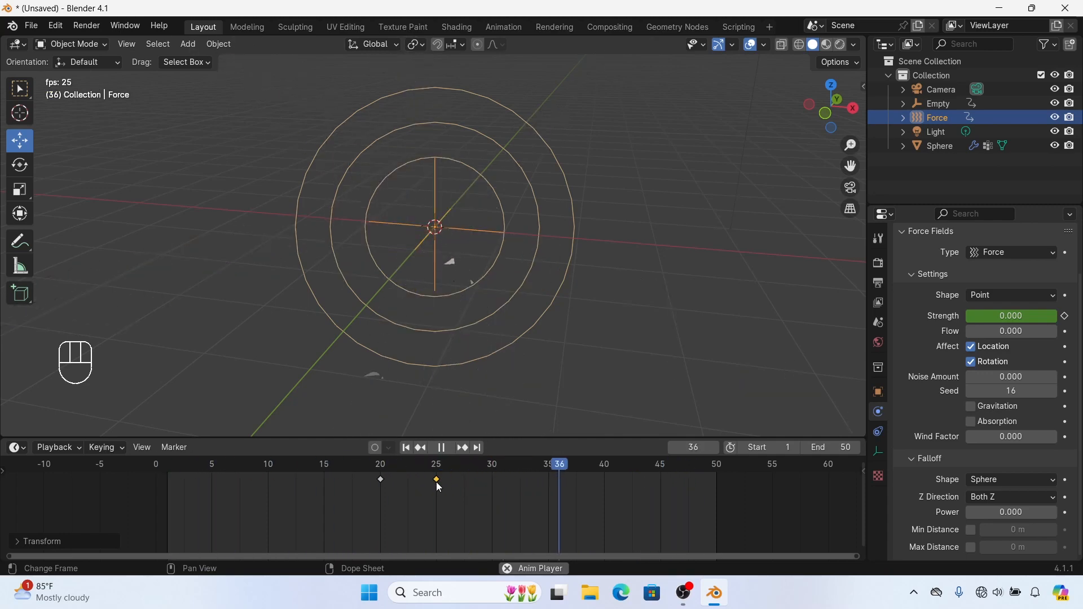
drag(436, 483, 404, 483)
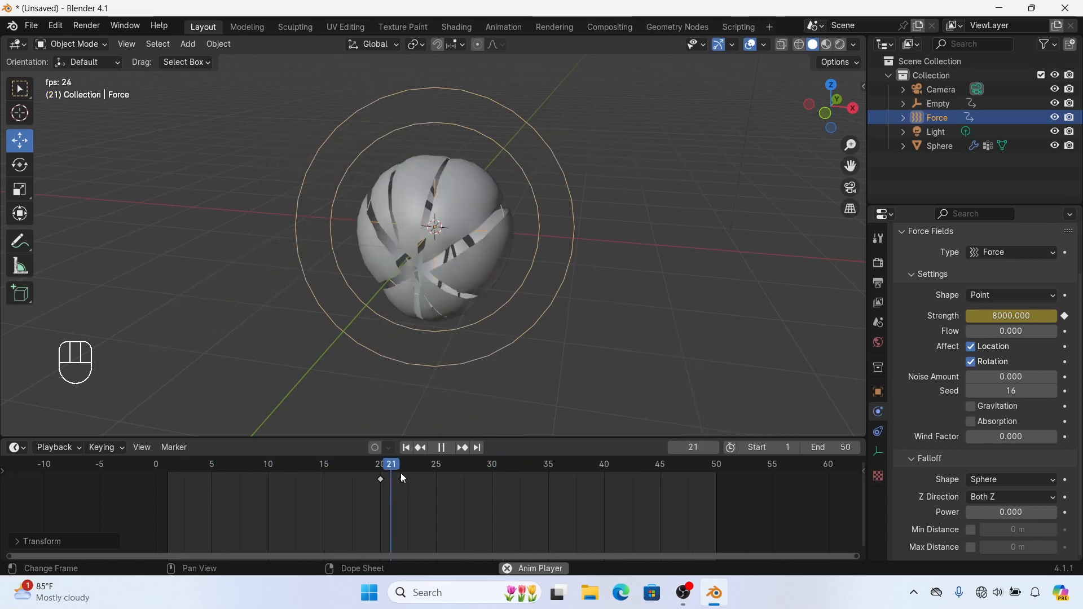
click(431, 449)
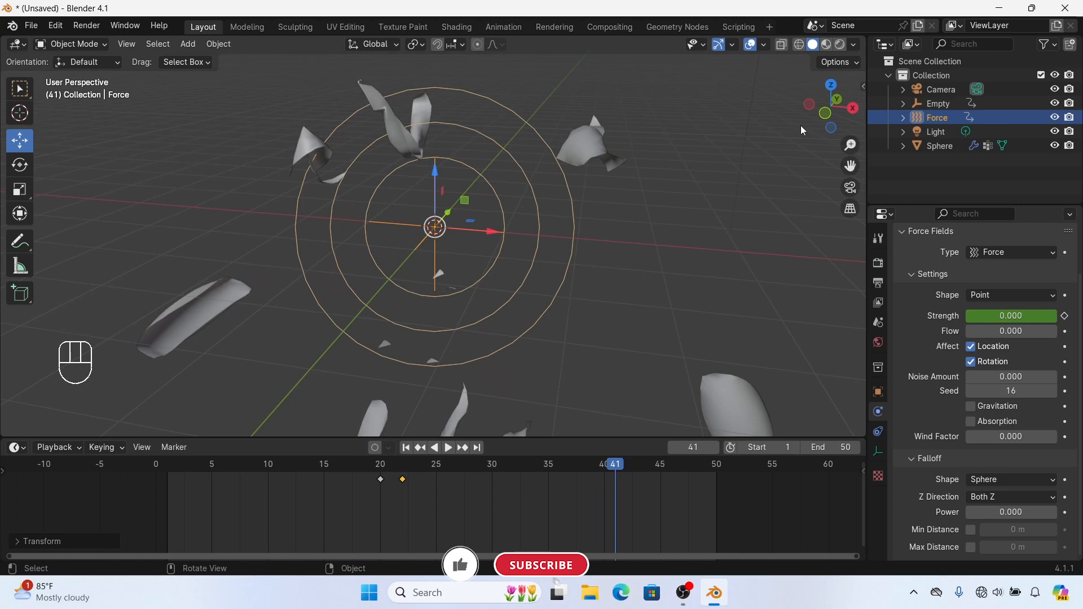
Switch the viewport shading to Material Preview
click(831, 47)
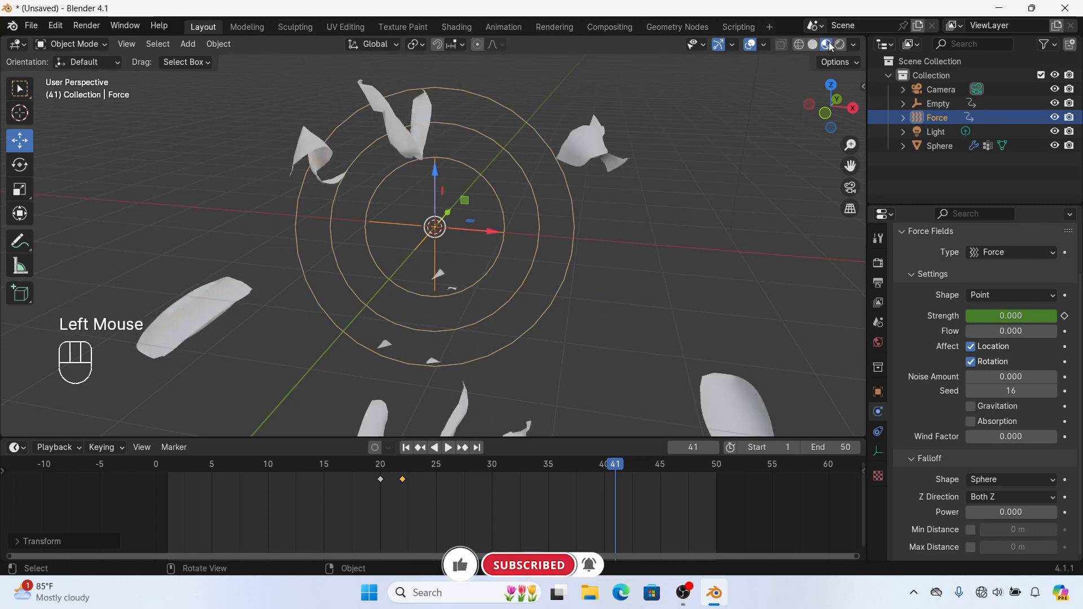
Delete the scene's light, compare Rendered with Material Preview shading, and leave the viewport in Material Preview
click(840, 45)
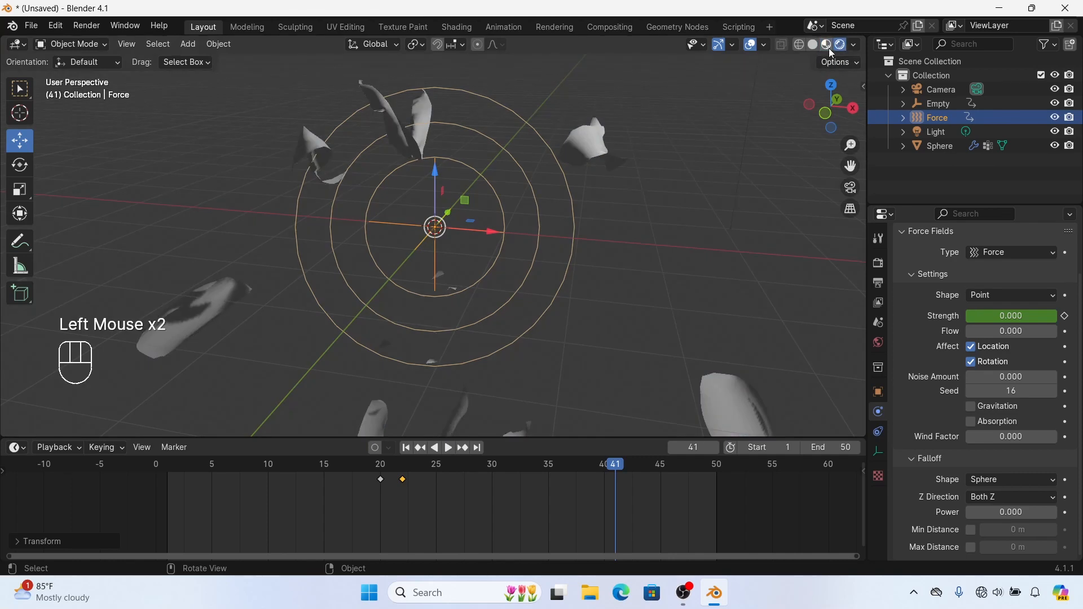
click(828, 46)
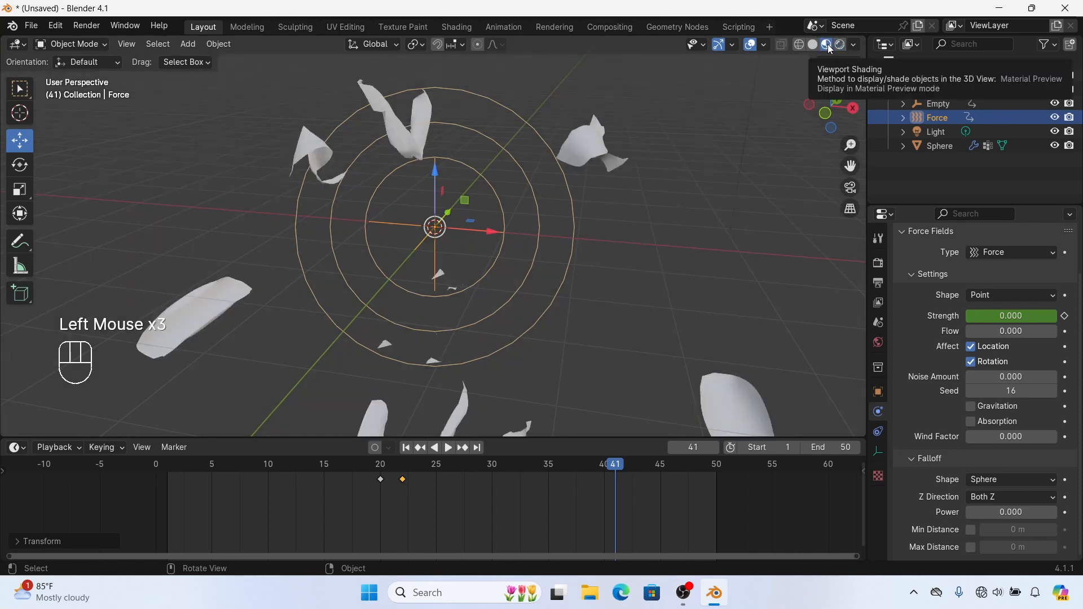
click(936, 133)
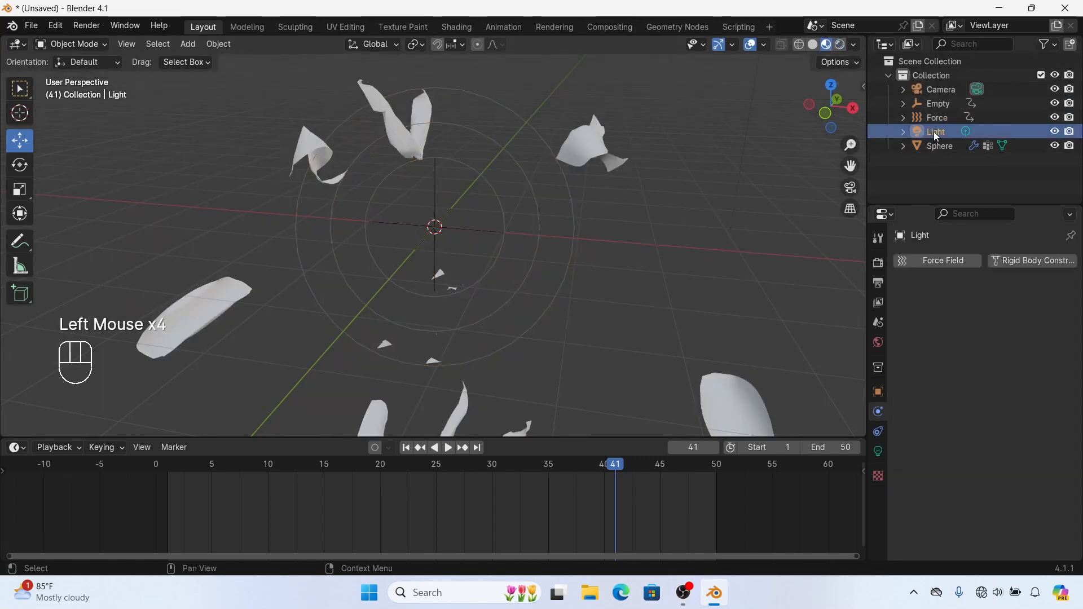
key(Delete)
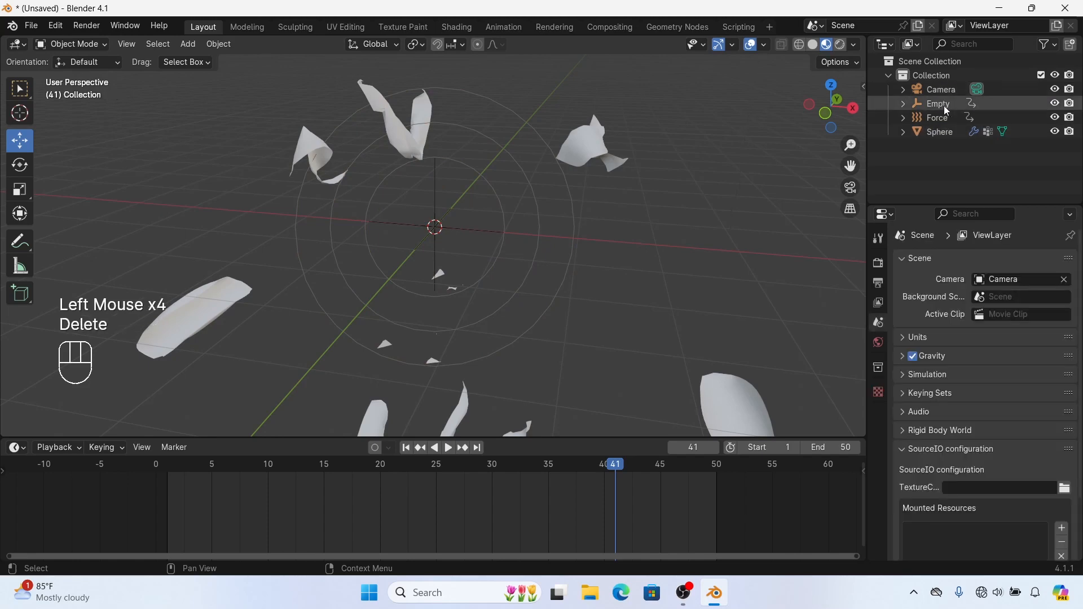
click(840, 47)
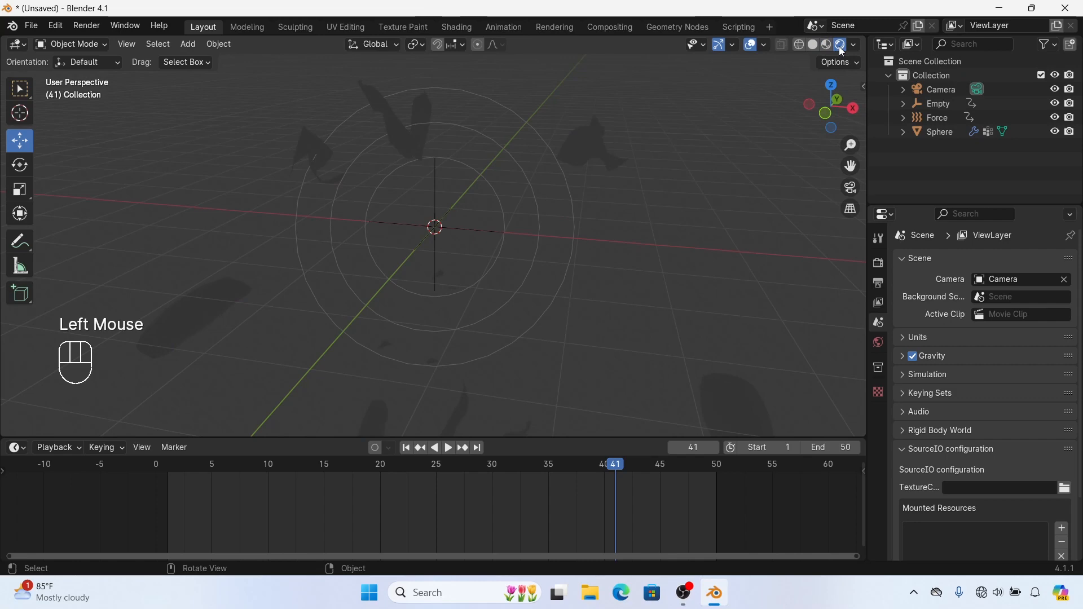
click(826, 45)
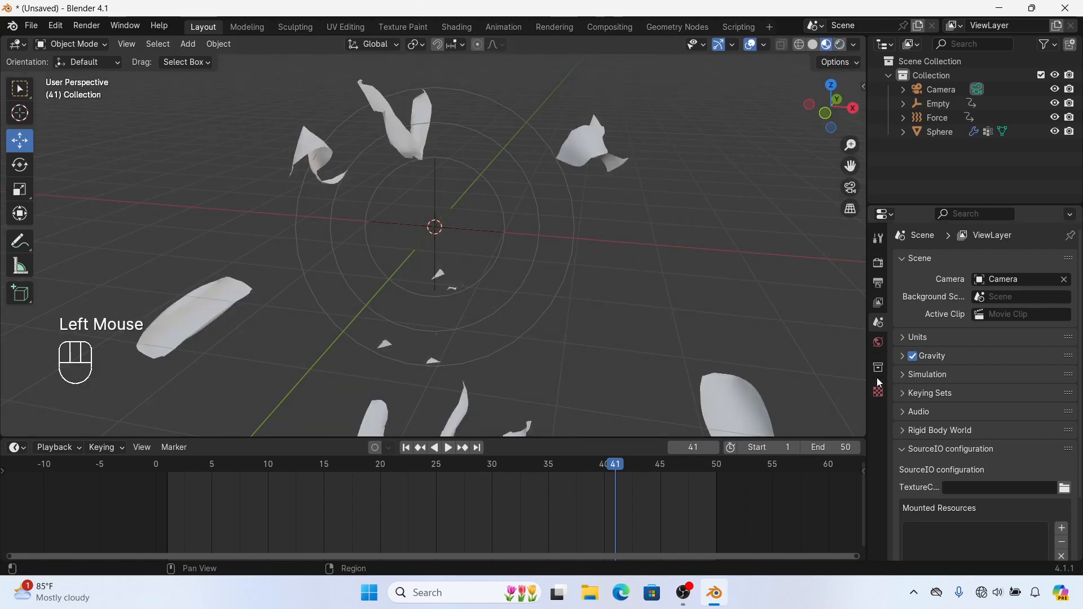
Give the balloon sphere a new material with a fully saturated red base color, metallic 0.676 and roughness 0.191
click(579, 131)
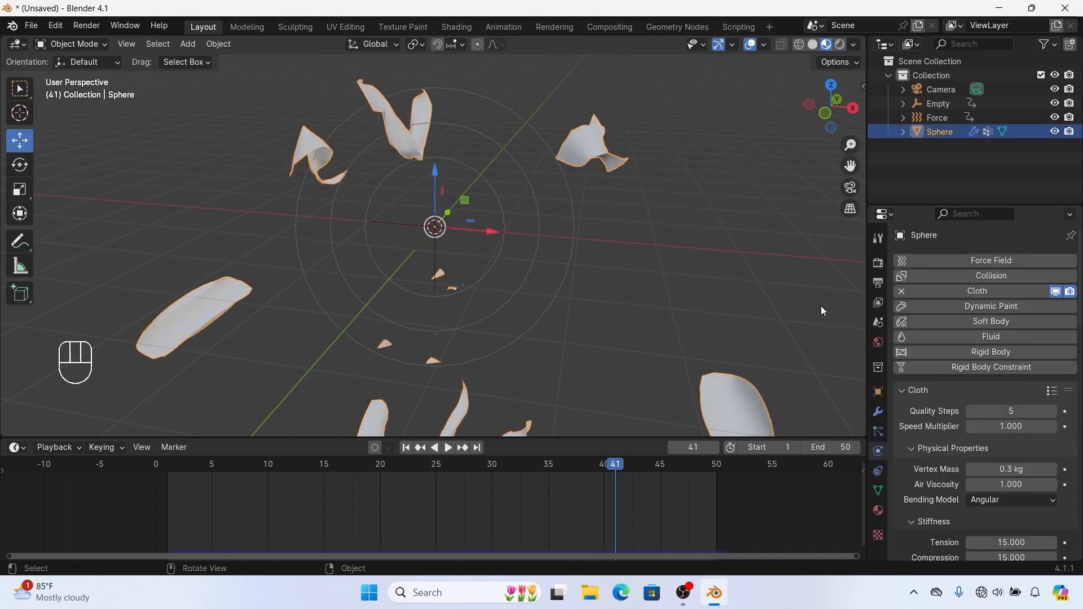
click(878, 512)
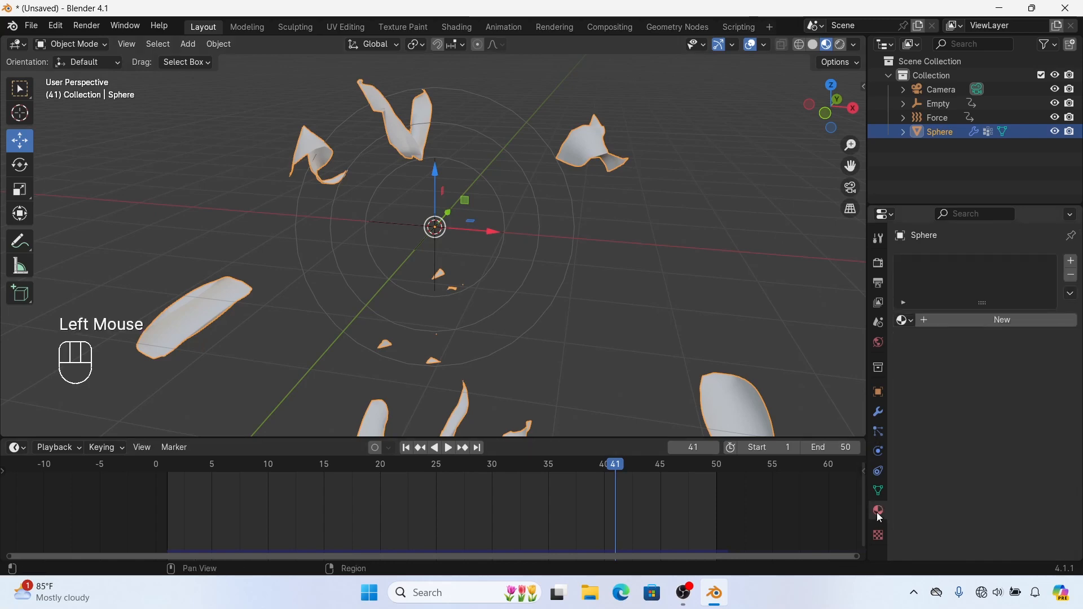
click(983, 326)
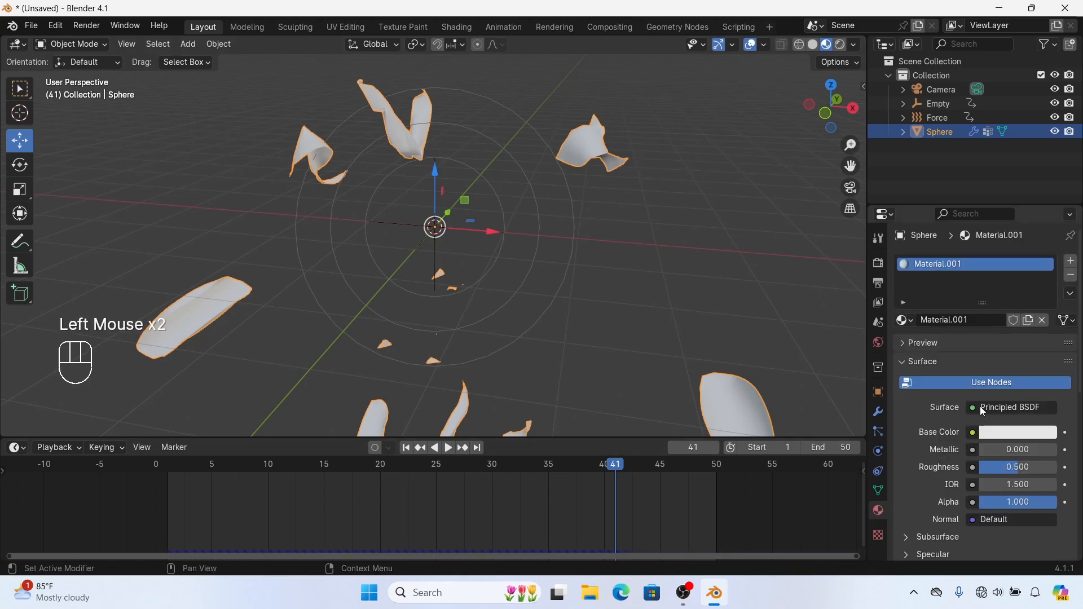
click(1000, 432)
drag(966, 285, 973, 334)
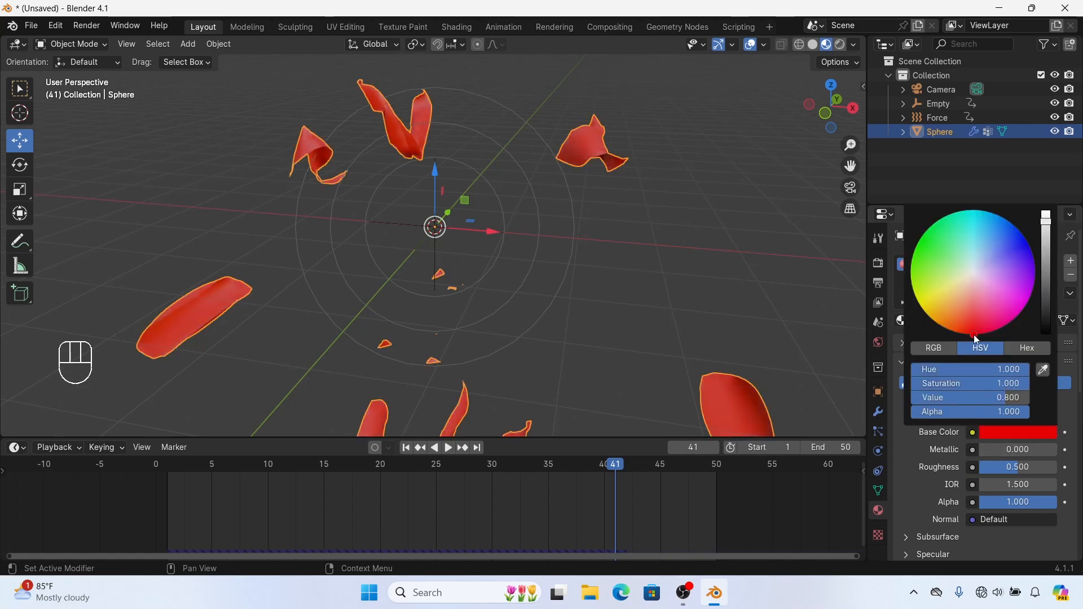
click(916, 444)
drag(989, 450, 1028, 449)
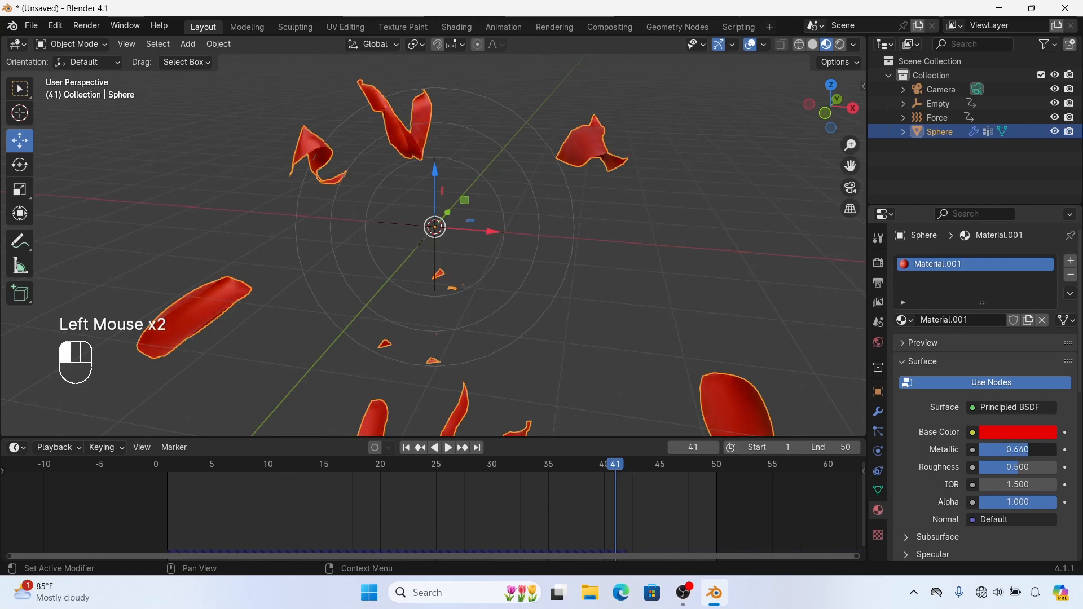
drag(1021, 474, 1006, 468)
Scrub the timeline back to frame 4, play the burst with the red material, and stop at frame 48
click(471, 466)
drag(470, 466, 201, 455)
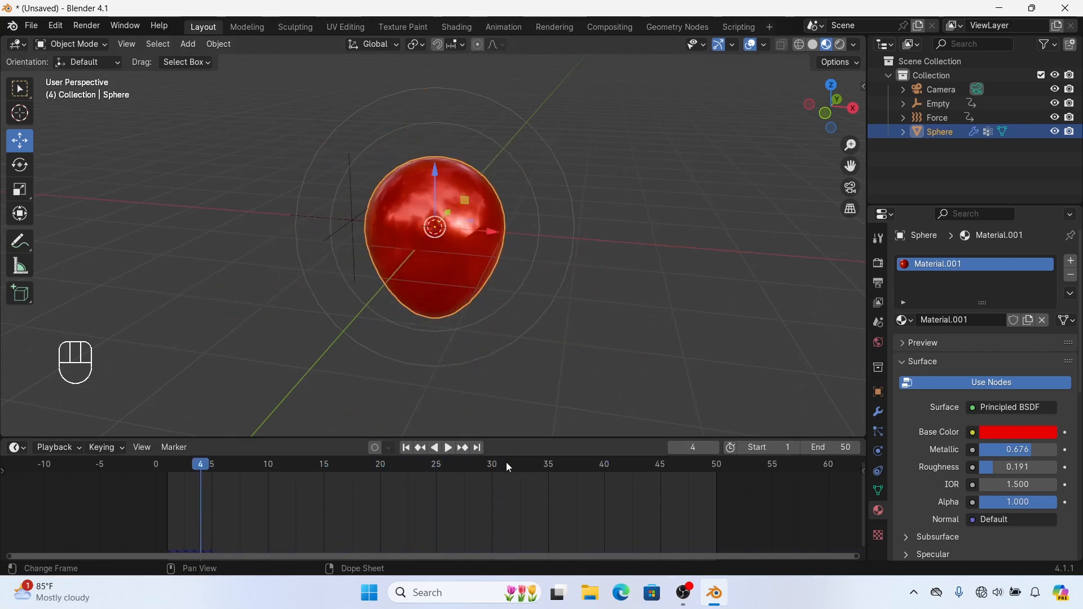
click(454, 448)
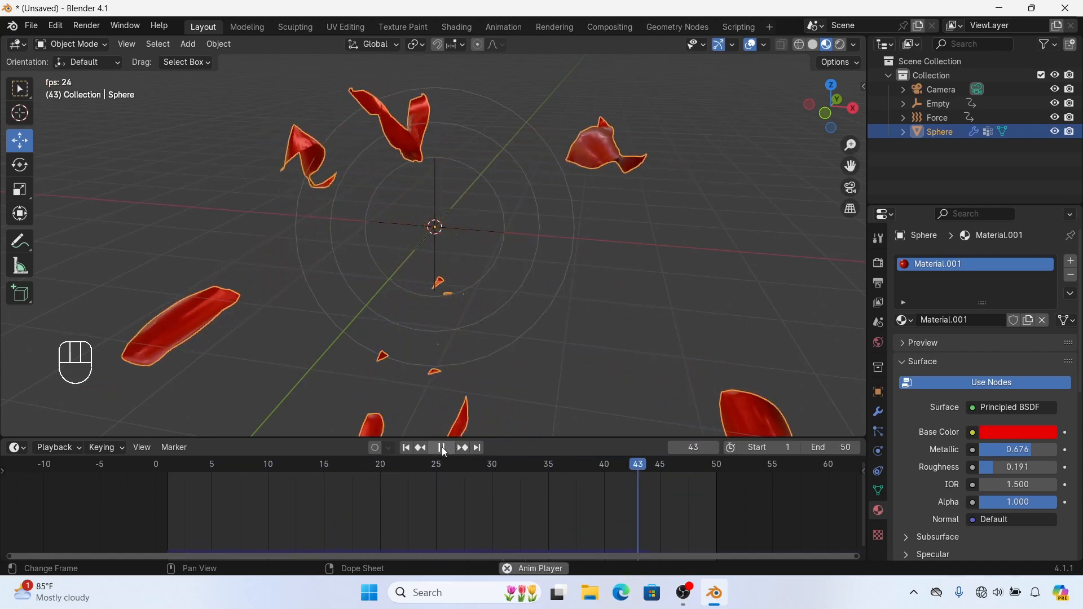
click(443, 448)
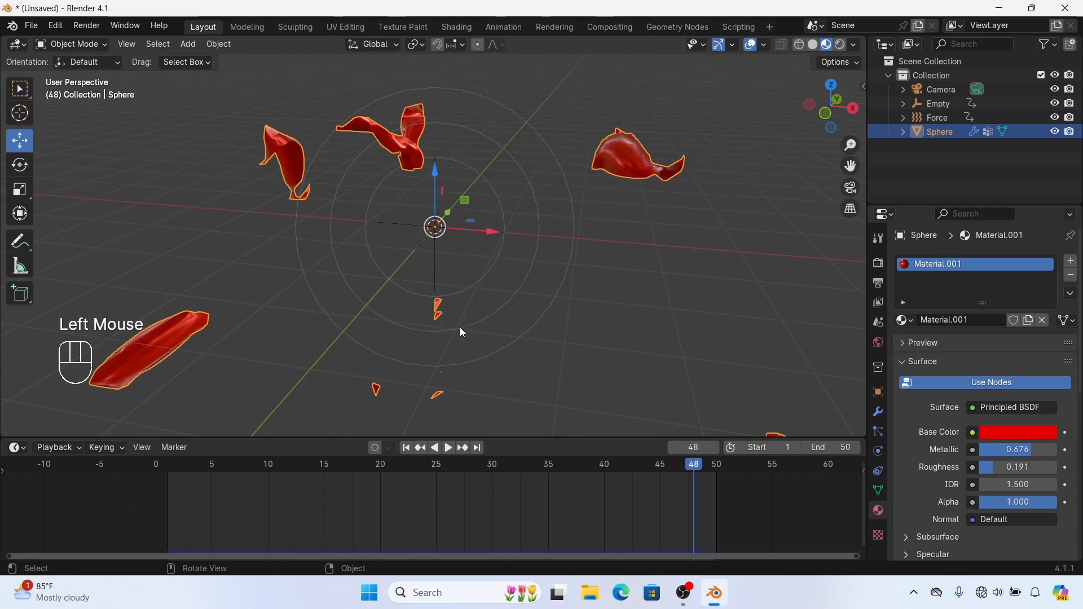
Try the force field's zero-strength keyframe at frames 24, 25 and 23 during playback, return it to frame 22, and stop playback
click(539, 317)
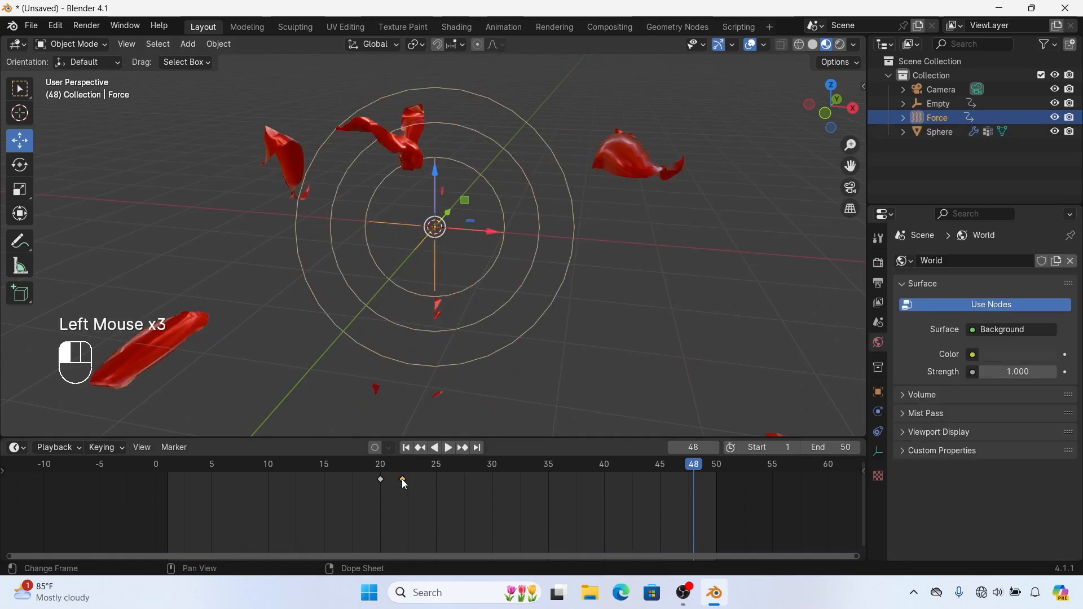
drag(406, 484, 426, 482)
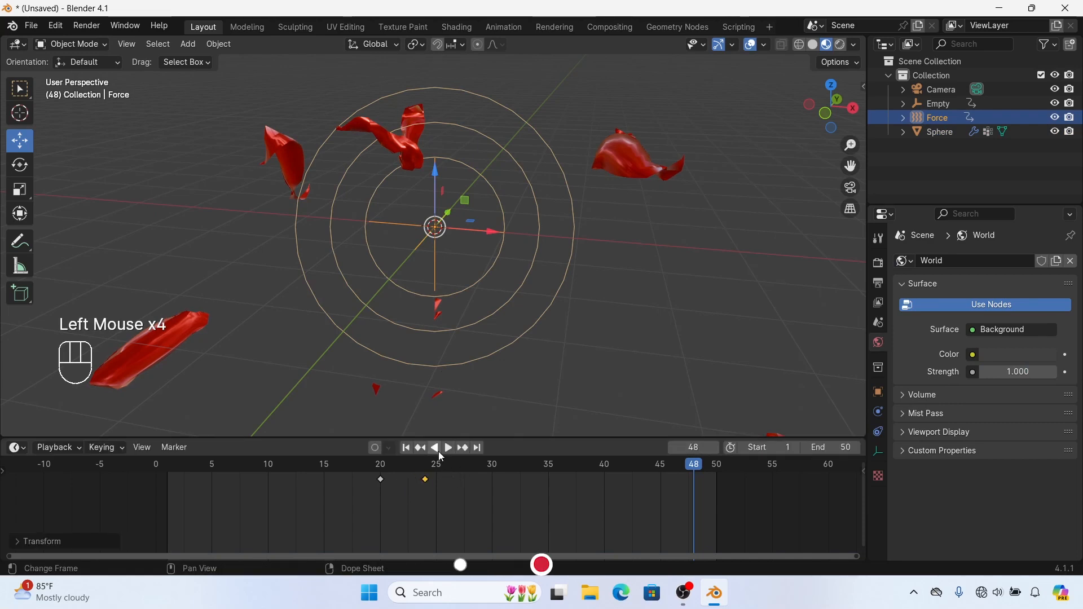
click(450, 449)
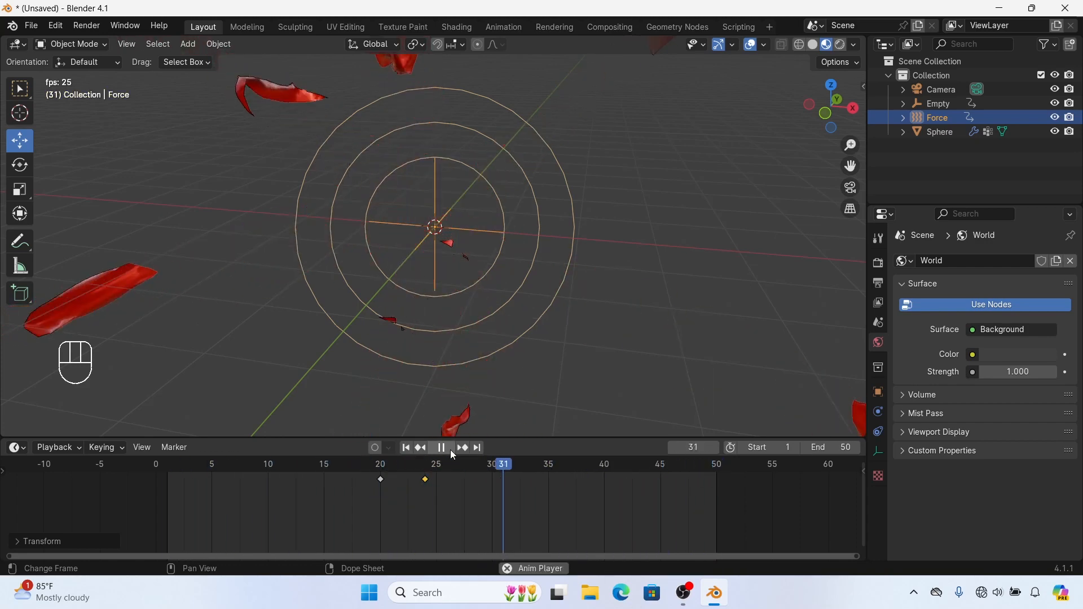
drag(428, 483, 437, 481)
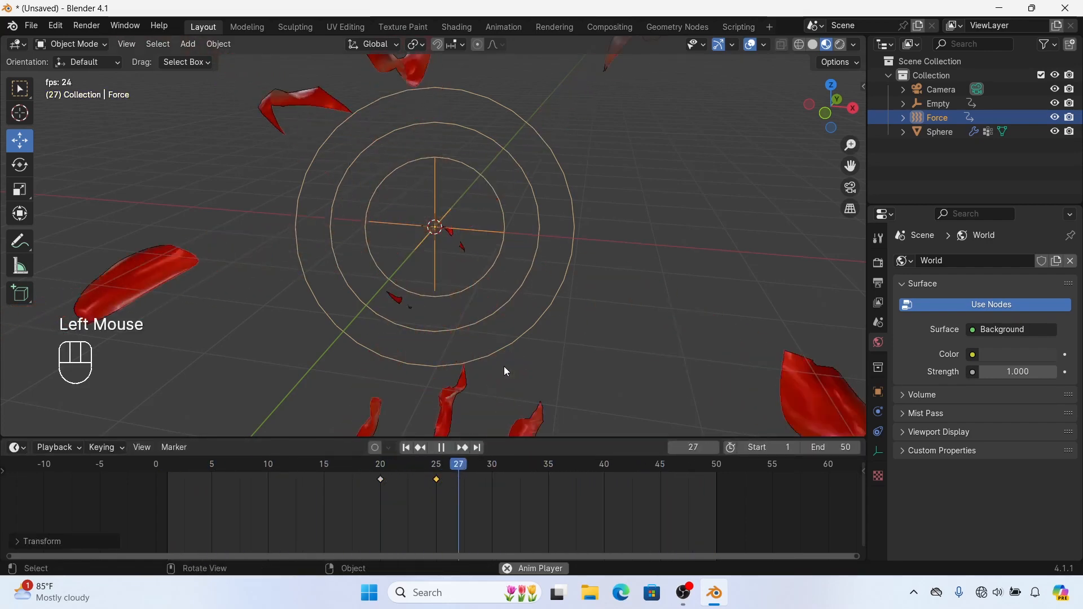
drag(436, 477, 414, 479)
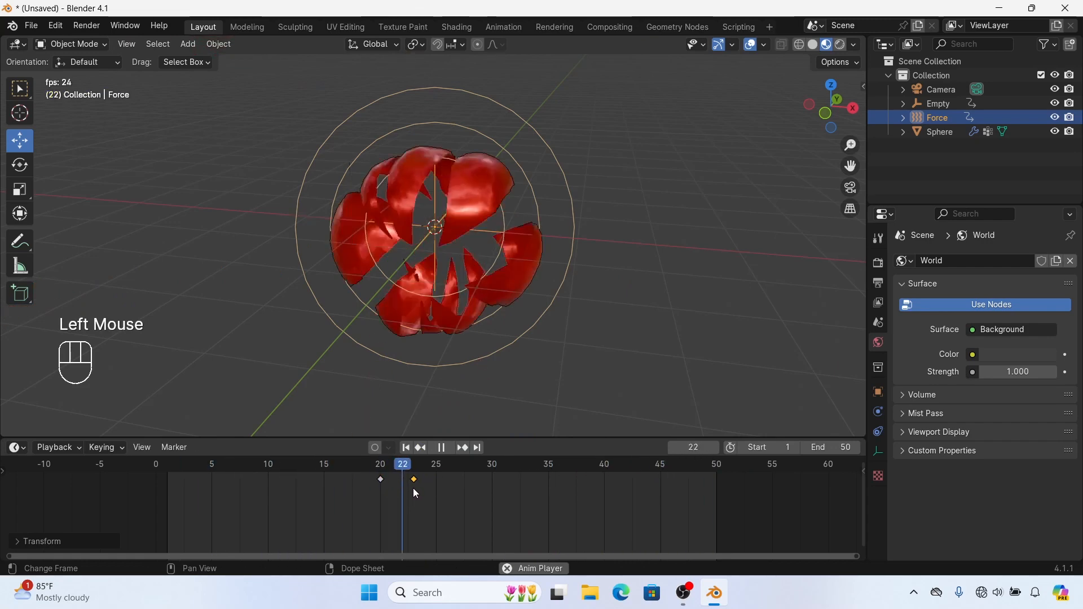
drag(411, 479, 404, 483)
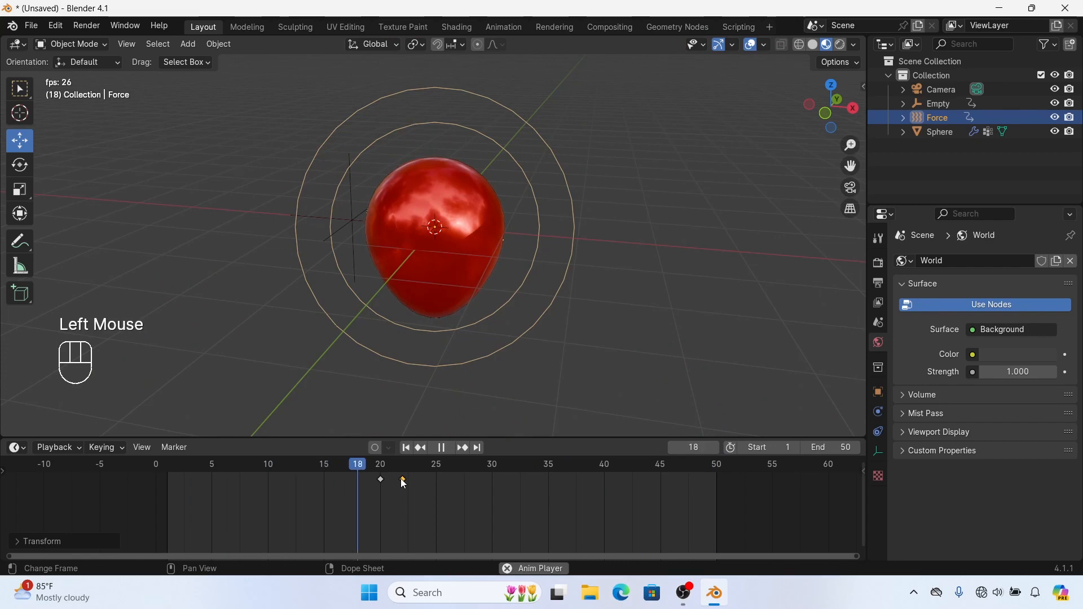
click(442, 447)
Select the balloon sphere, view its available cloth physics presets, and start playing the animation
click(505, 198)
click(506, 176)
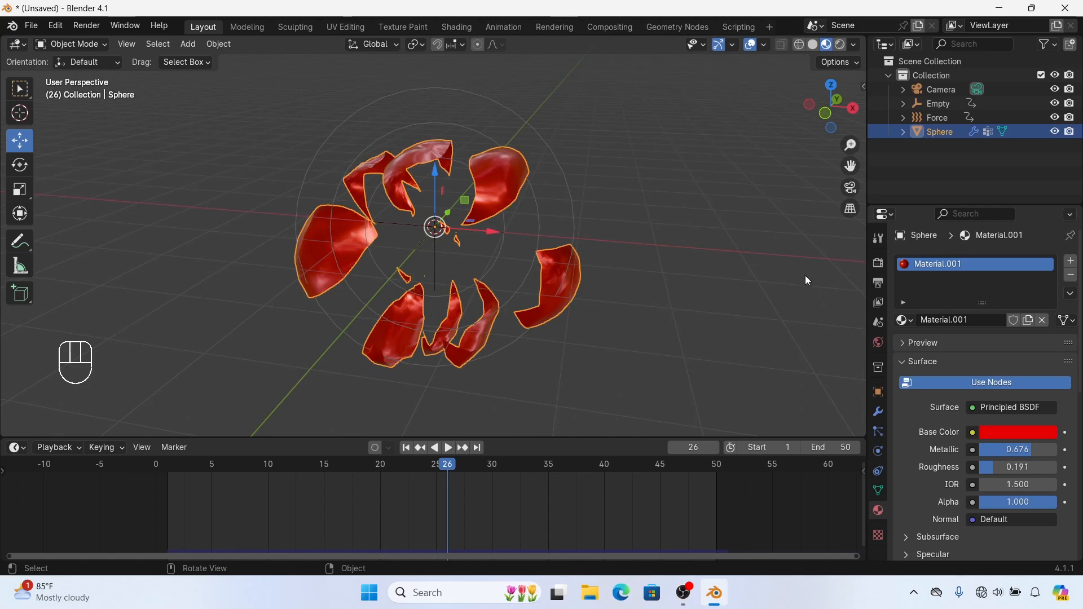
click(879, 472)
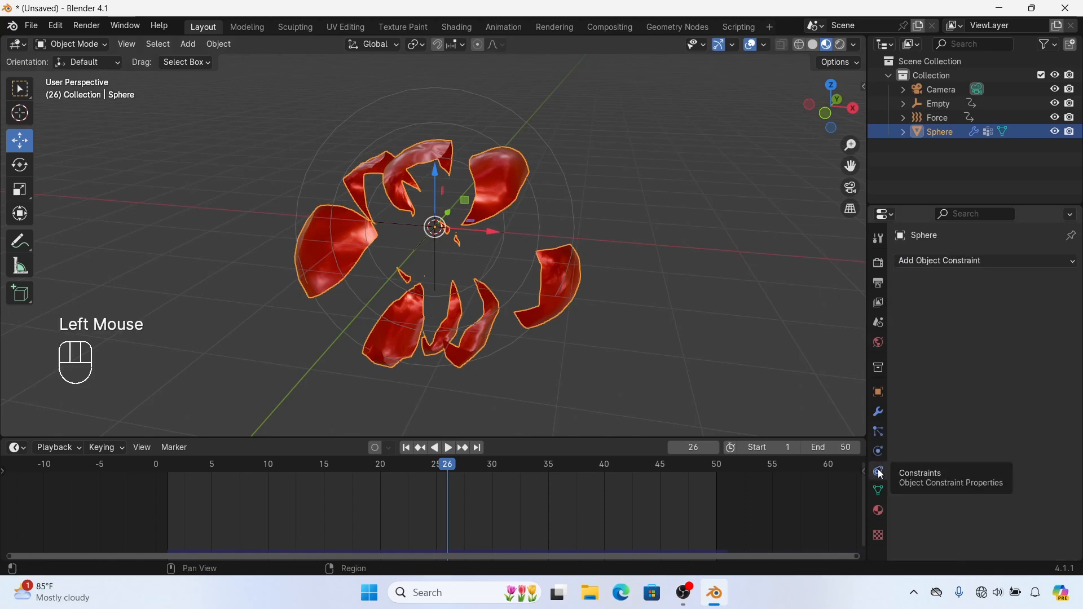
click(879, 451)
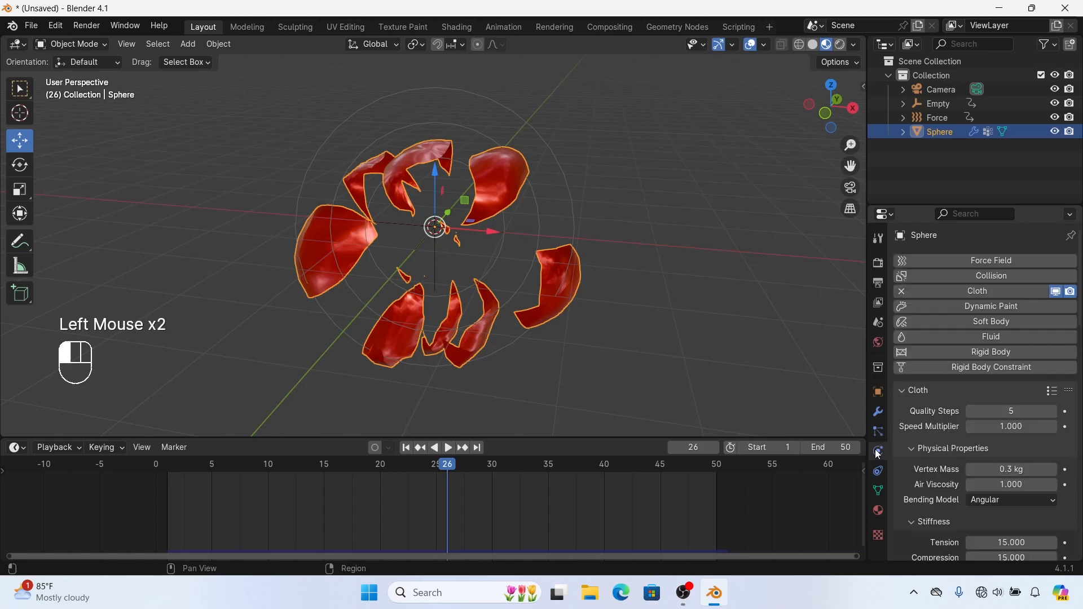
click(1051, 391)
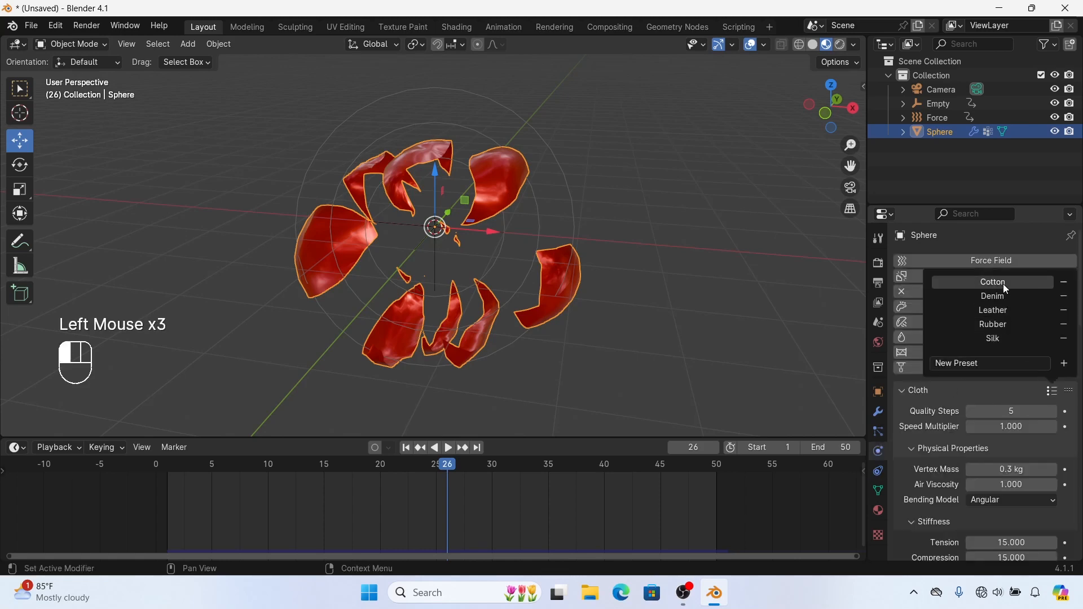
click(449, 448)
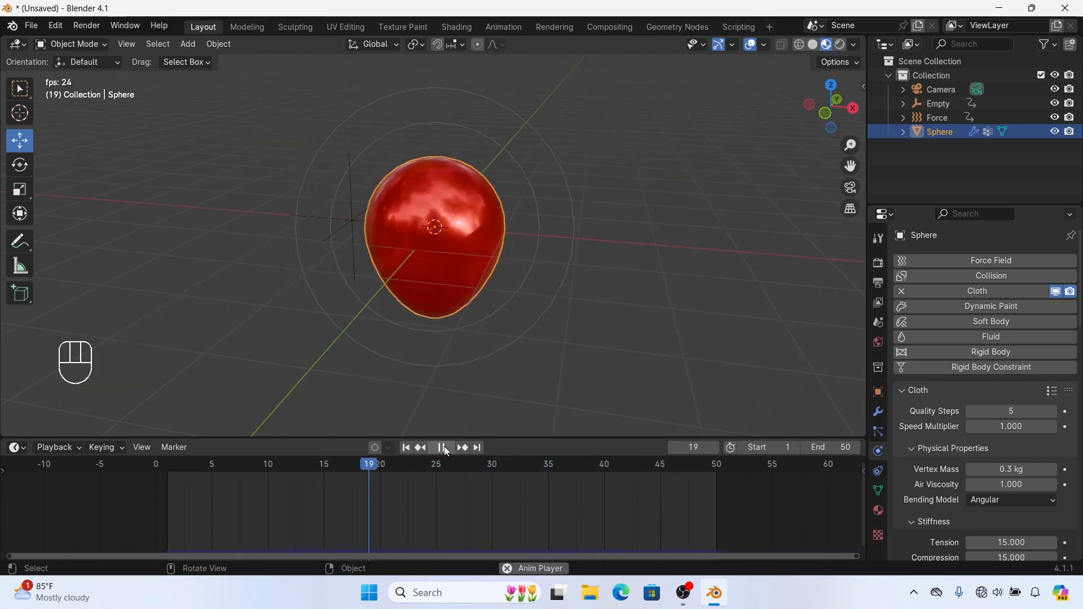
Try the Denim, Leather and Rubber cloth presets on the balloon during playback, and apply Silk last
click(1053, 391)
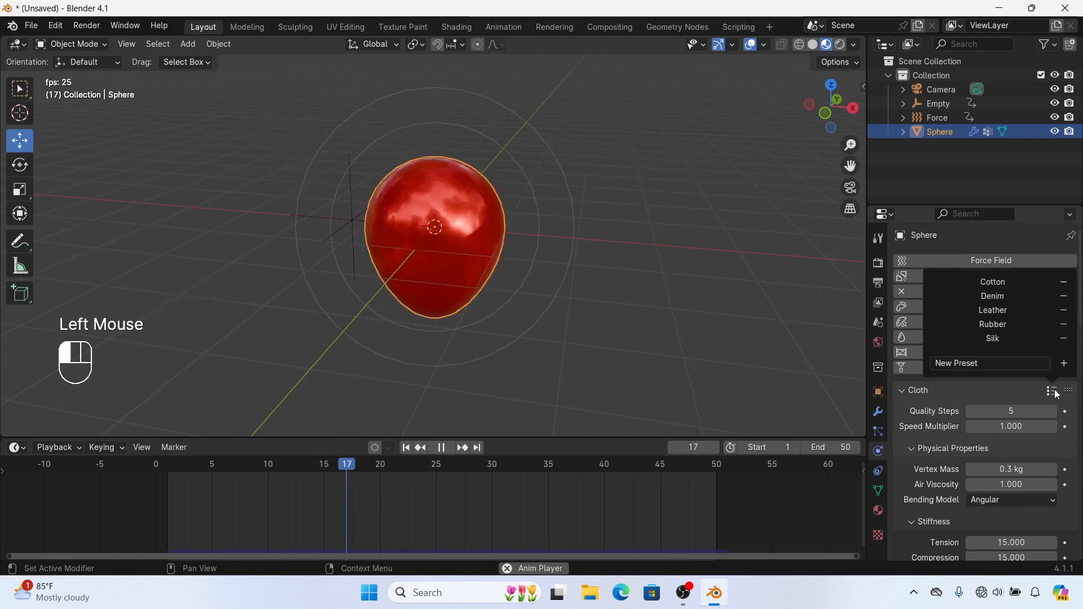
click(1005, 295)
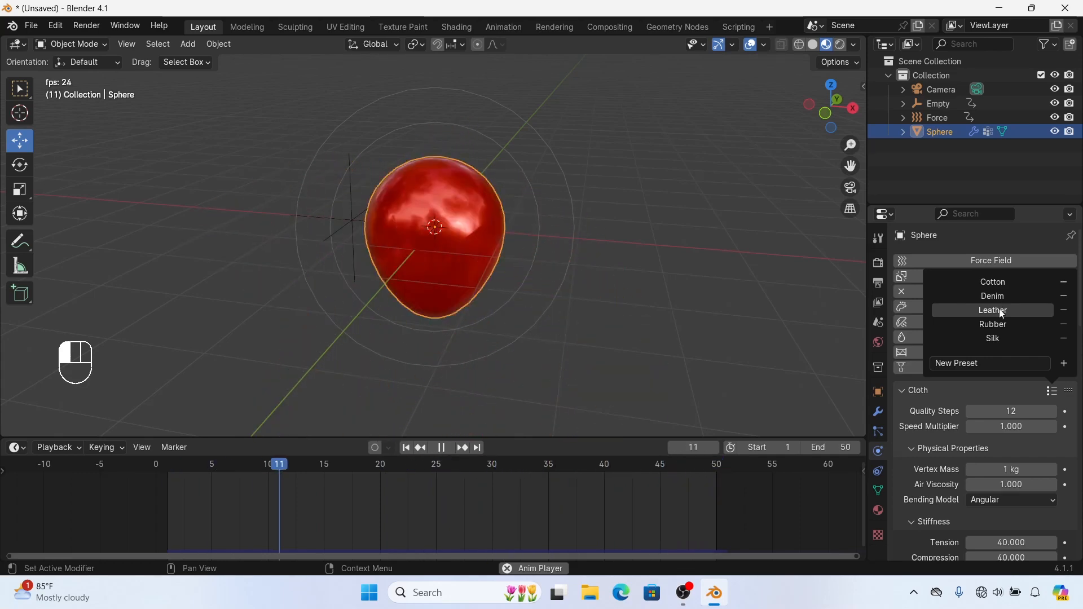
click(1004, 313)
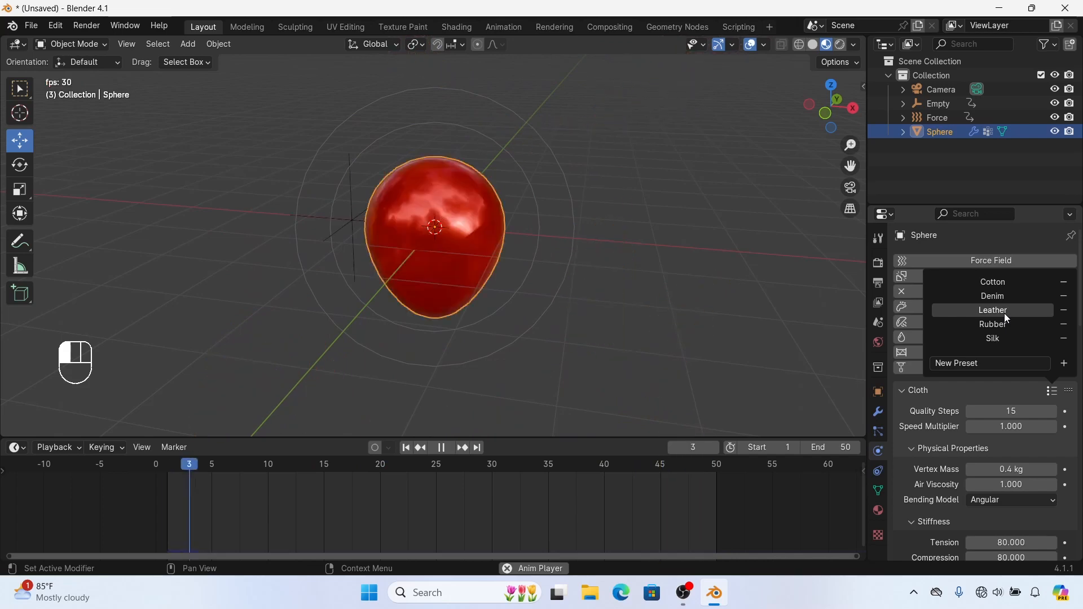
click(1001, 324)
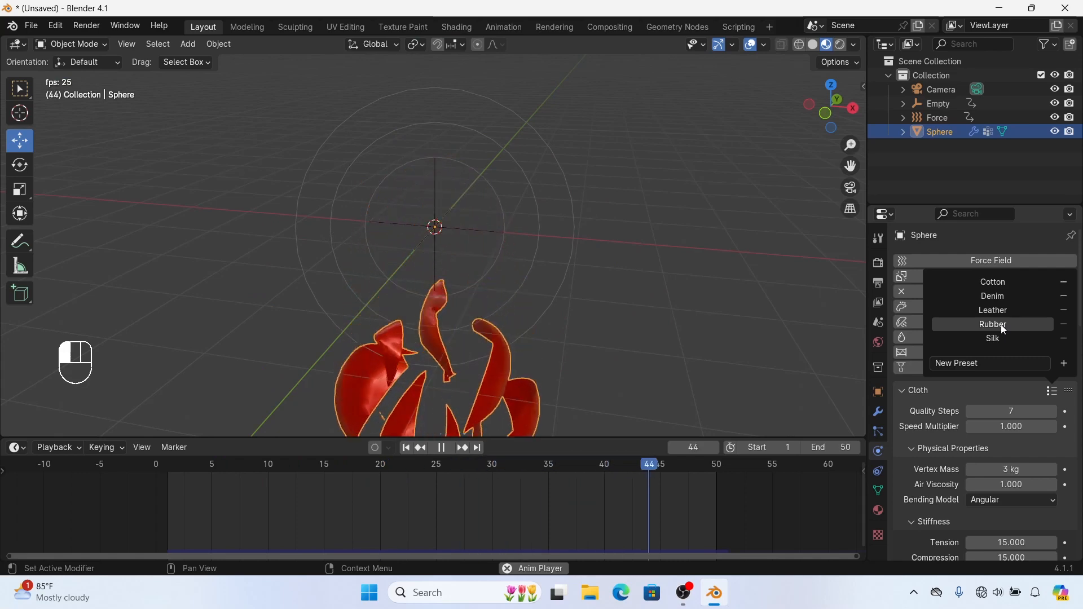
click(999, 337)
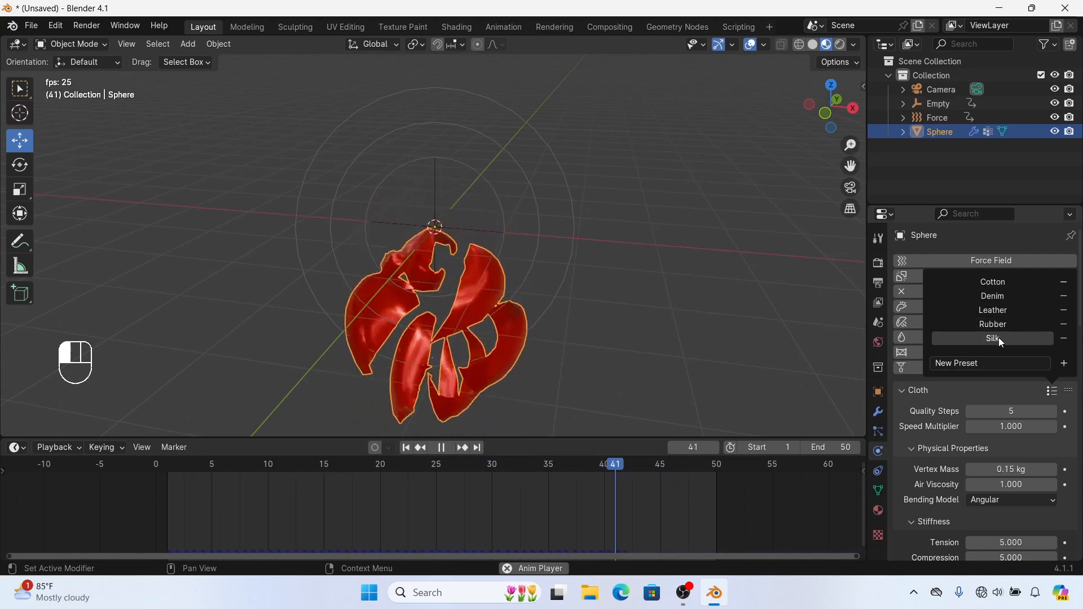